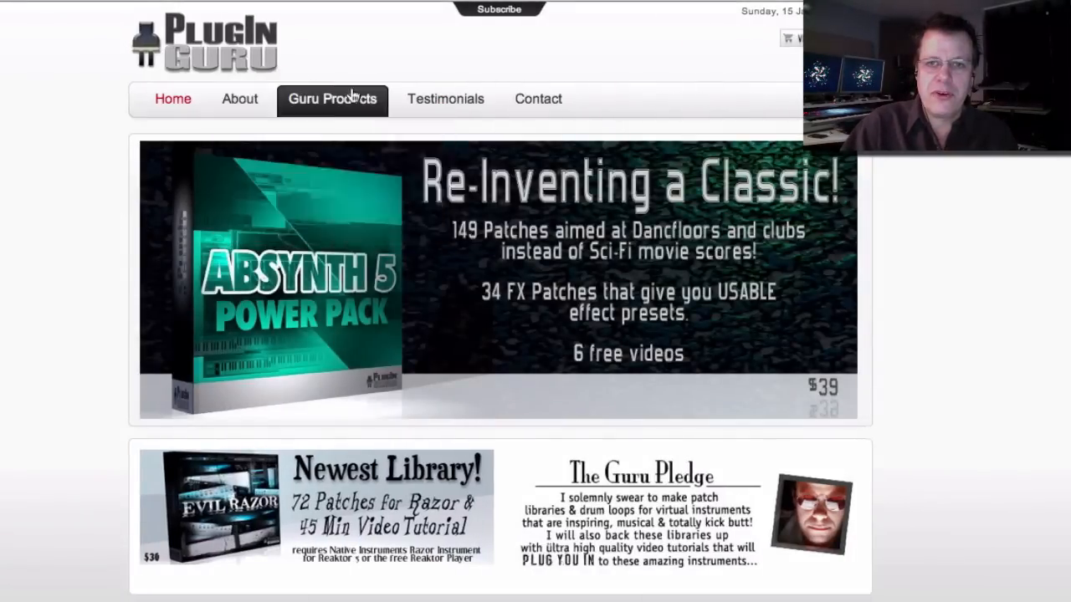
Open the FM8 patches page among the Guru Products on the PlugIn Guru website
{"action": "mouse_move", "coordinate": [352, 95]}
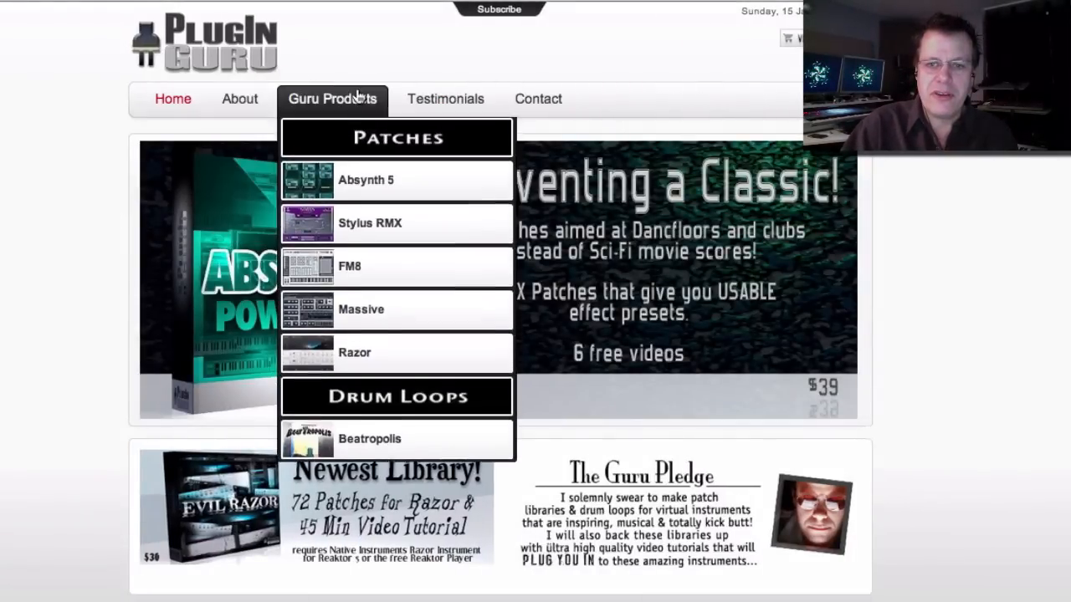
{"action": "left_click", "coordinate": [363, 271]}
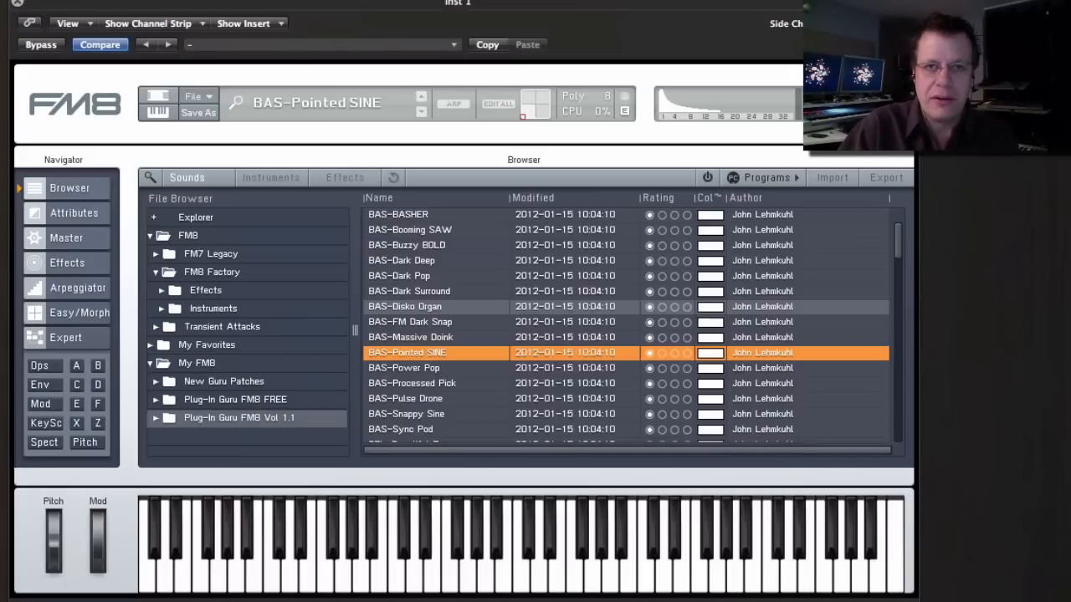
Switch to Finder and open the Sounds folder inside Documents/Native Instruments/FM8
{"action": "left_click", "coordinate": [191, 0]}
{"action": "mouse_move", "coordinate": [141, 0]}
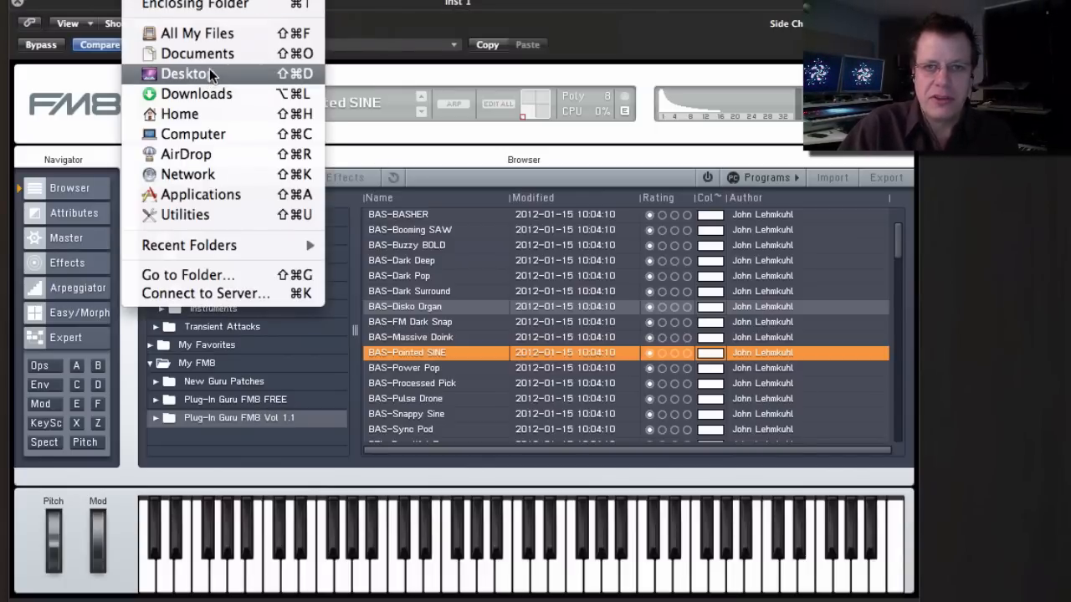
{"action": "left_click", "coordinate": [218, 55]}
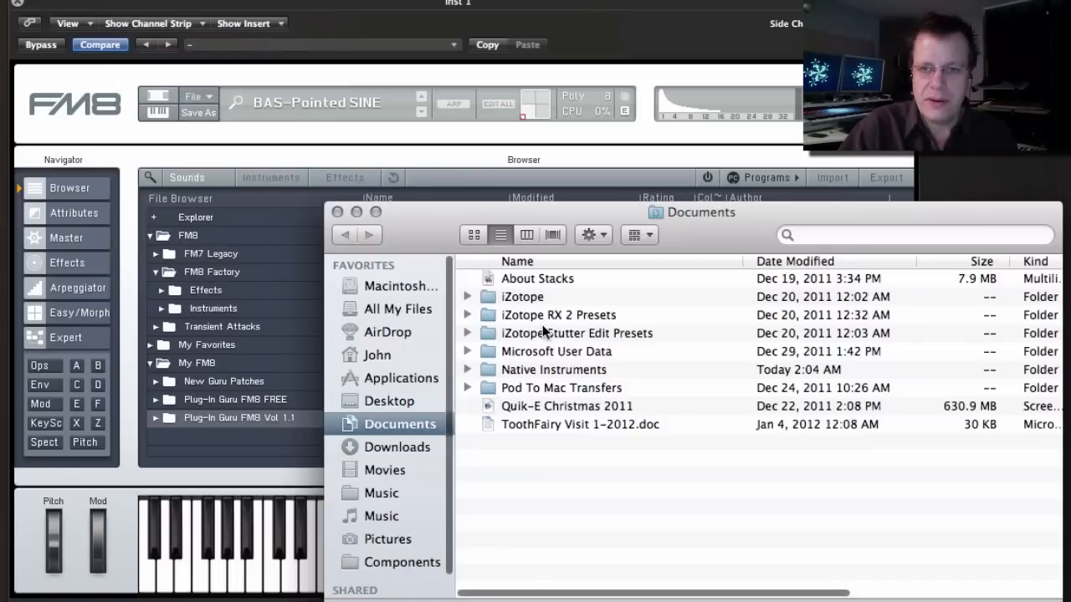
{"action": "double_click", "coordinate": [540, 370]}
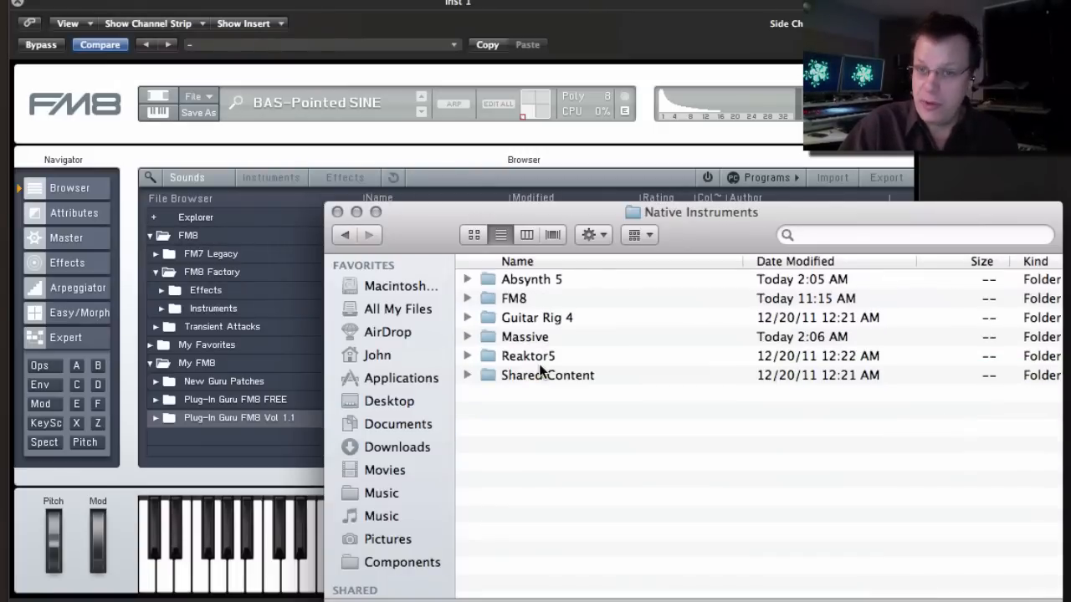
{"action": "left_click", "coordinate": [467, 375]}
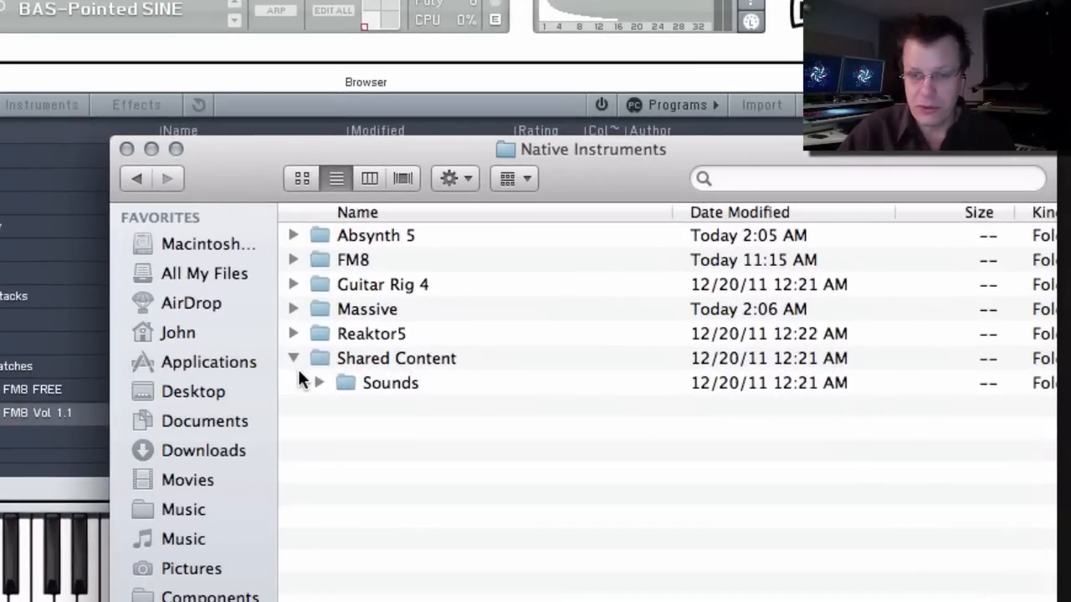
{"action": "double_click", "coordinate": [363, 259]}
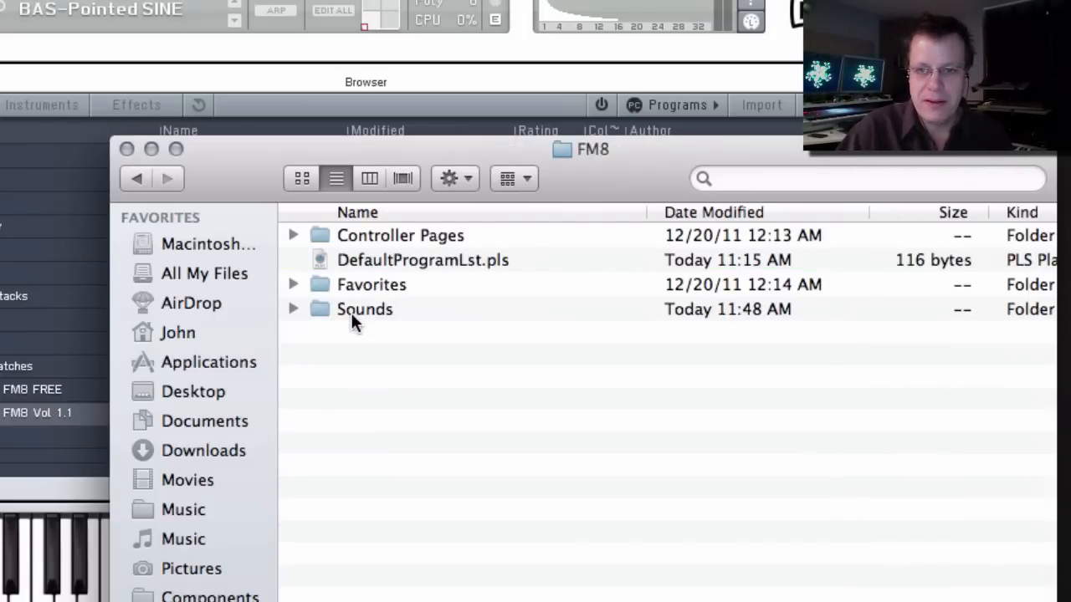
{"action": "double_click", "coordinate": [353, 311]}
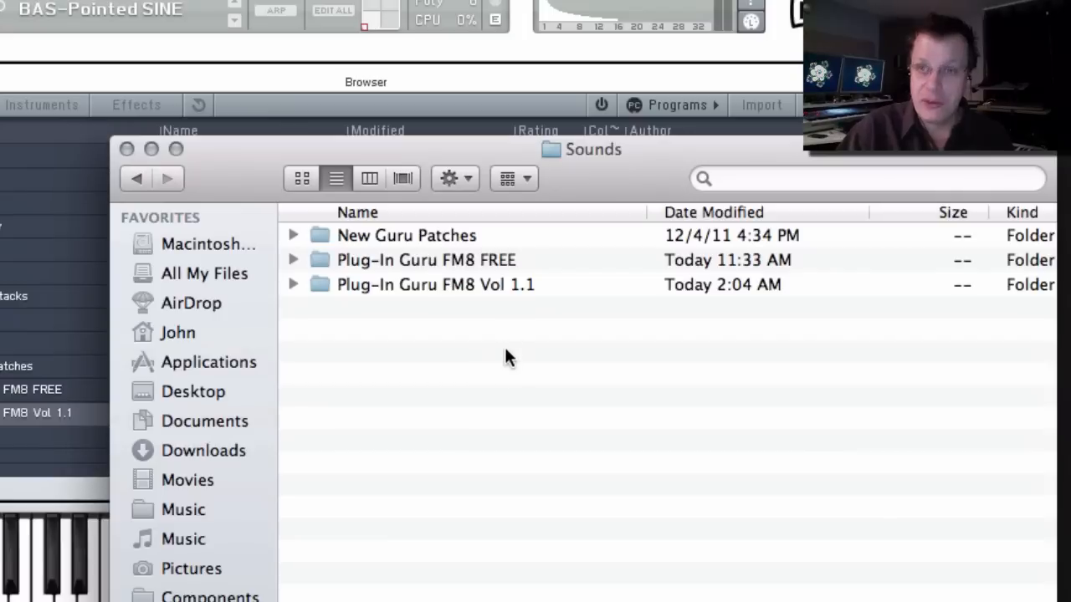
Inspect the file formats inside the Plug-In Guru FM8 FREE and Plug-In Guru FM8 Vol 1.1 folders, and return to FM8
{"action": "left_click", "coordinate": [292, 260]}
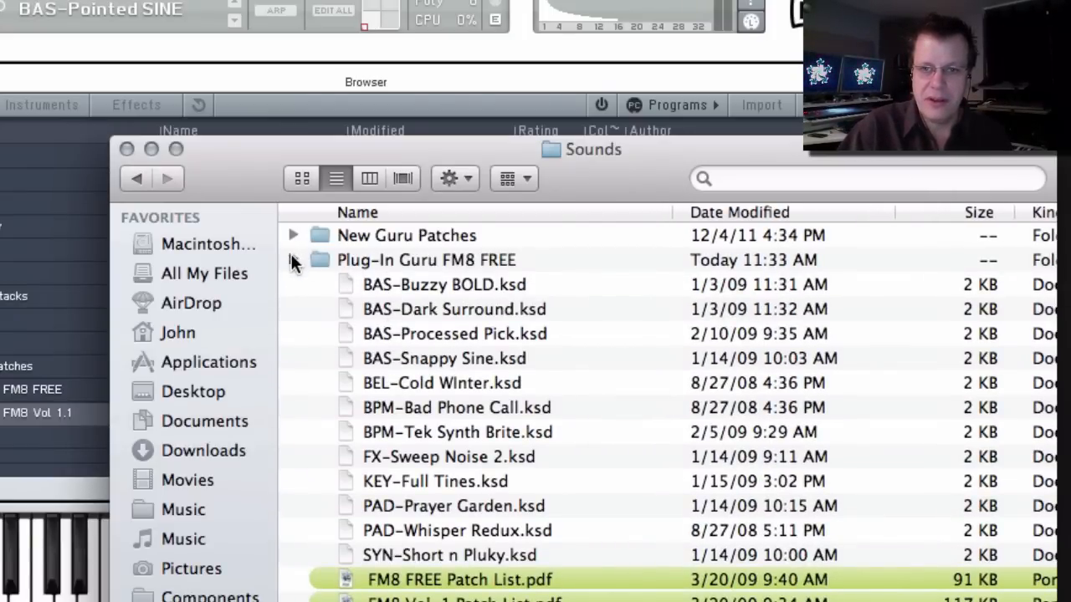
{"action": "left_click", "coordinate": [292, 260]}
{"action": "left_click", "coordinate": [292, 291]}
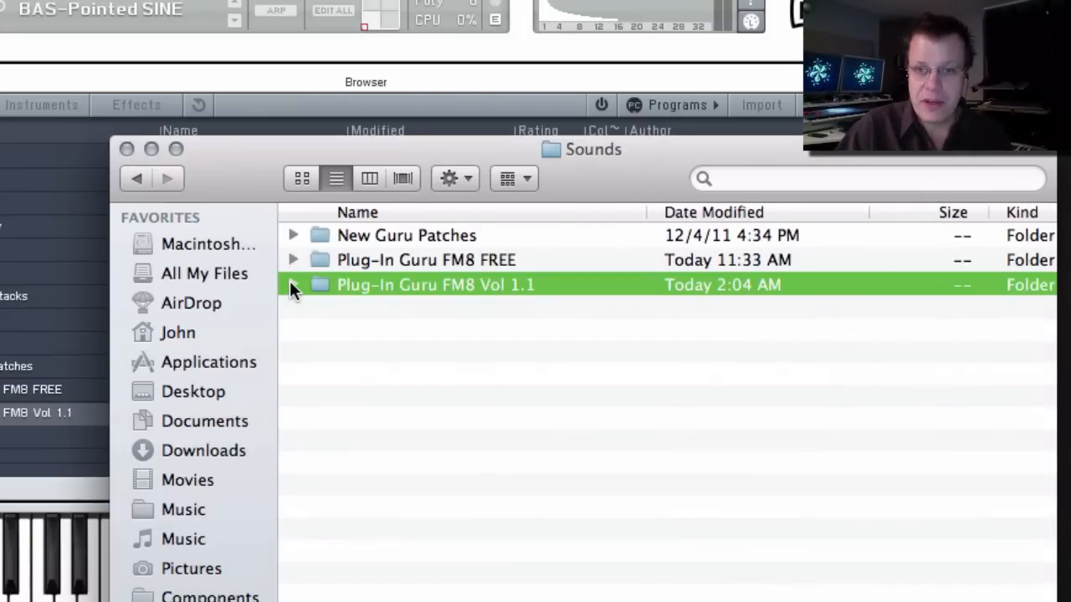
{"action": "left_click", "coordinate": [292, 285]}
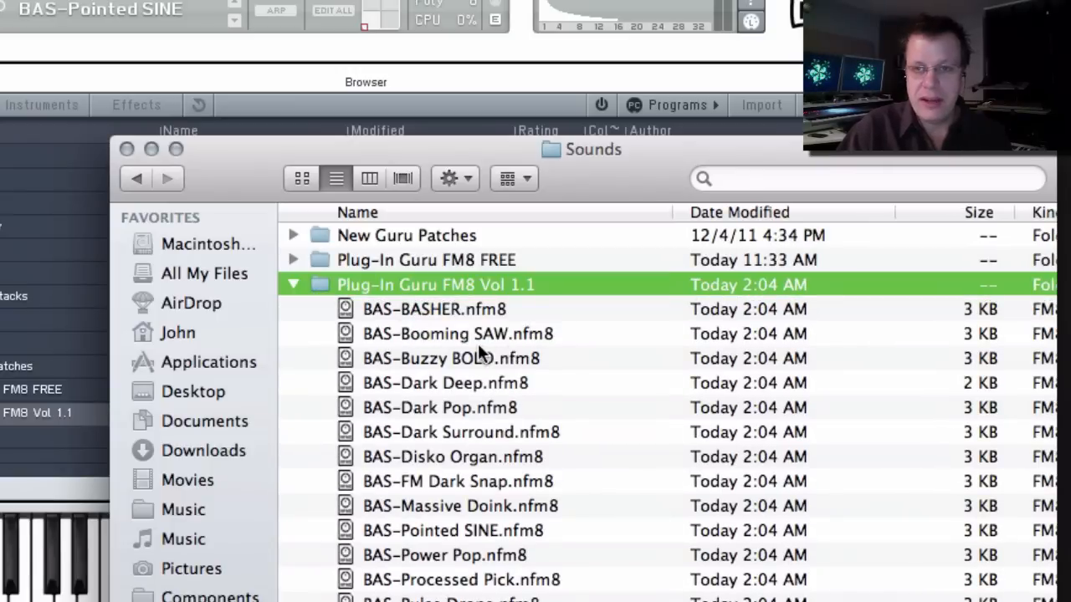
{"action": "left_click", "coordinate": [293, 283]}
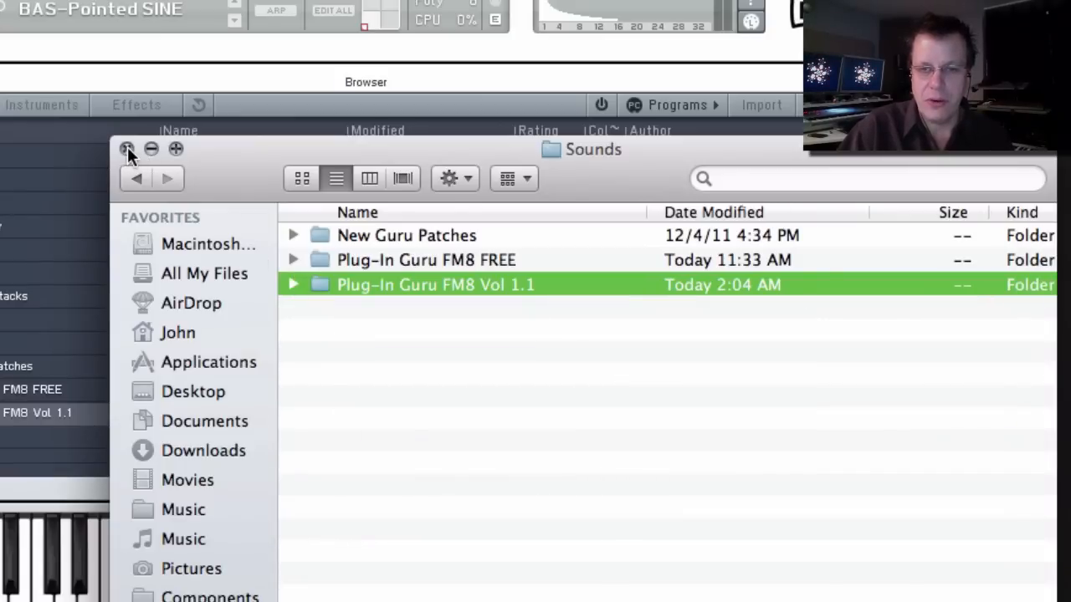
{"action": "left_click", "coordinate": [124, 117]}
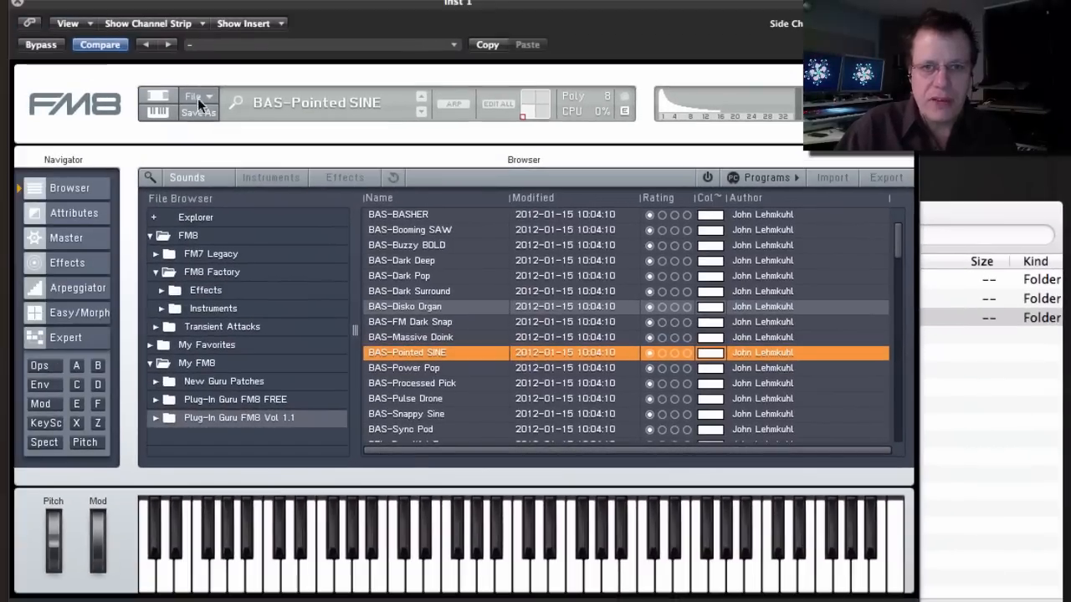
Batch-convert the KSD files in Documents/Native Instruments/FM8/Sounds/Plug-In Guru FM8 FREE, keeping the converted files in the same location
{"action": "left_click", "coordinate": [197, 97]}
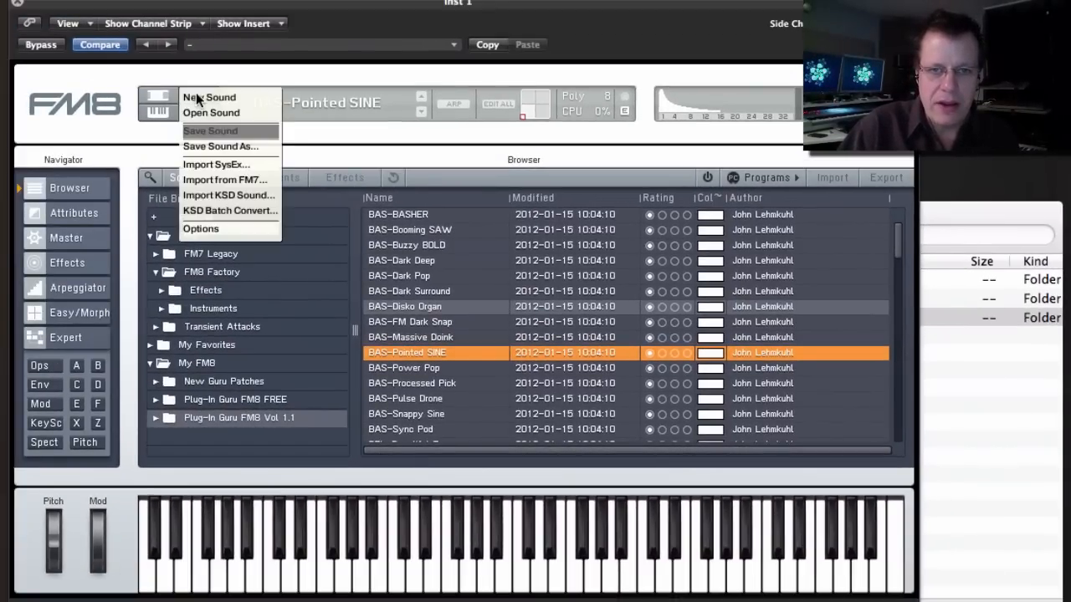
{"action": "left_click", "coordinate": [211, 210]}
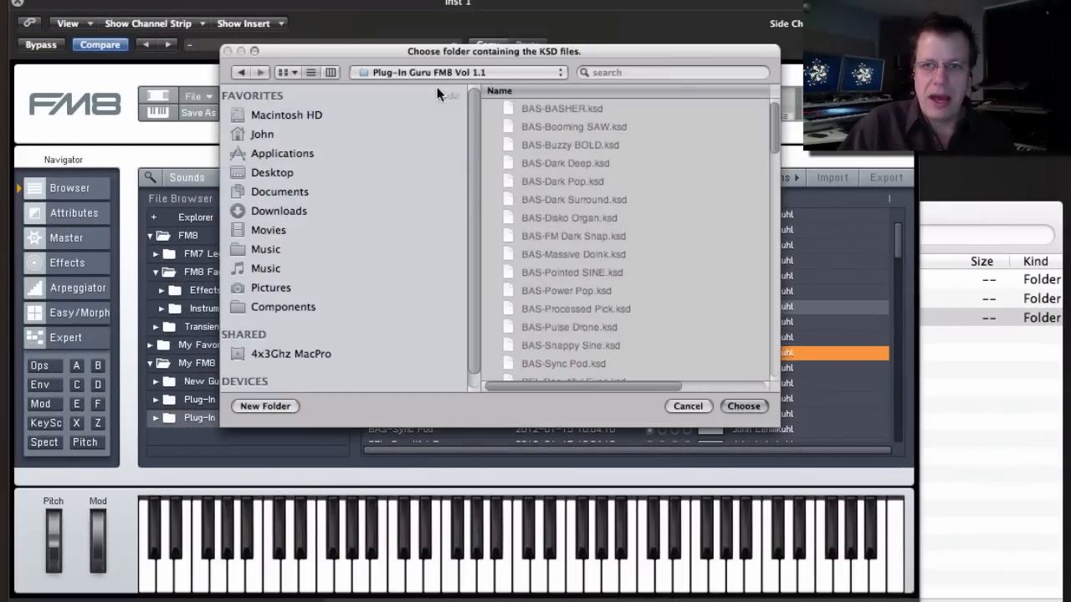
{"action": "left_click", "coordinate": [289, 192]}
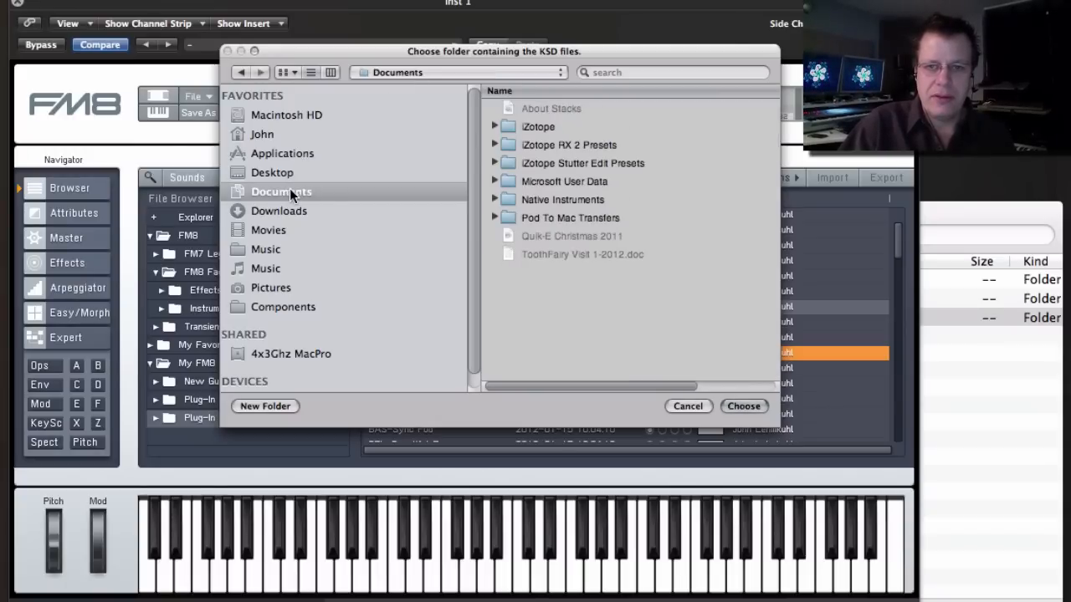
{"action": "double_click", "coordinate": [571, 198]}
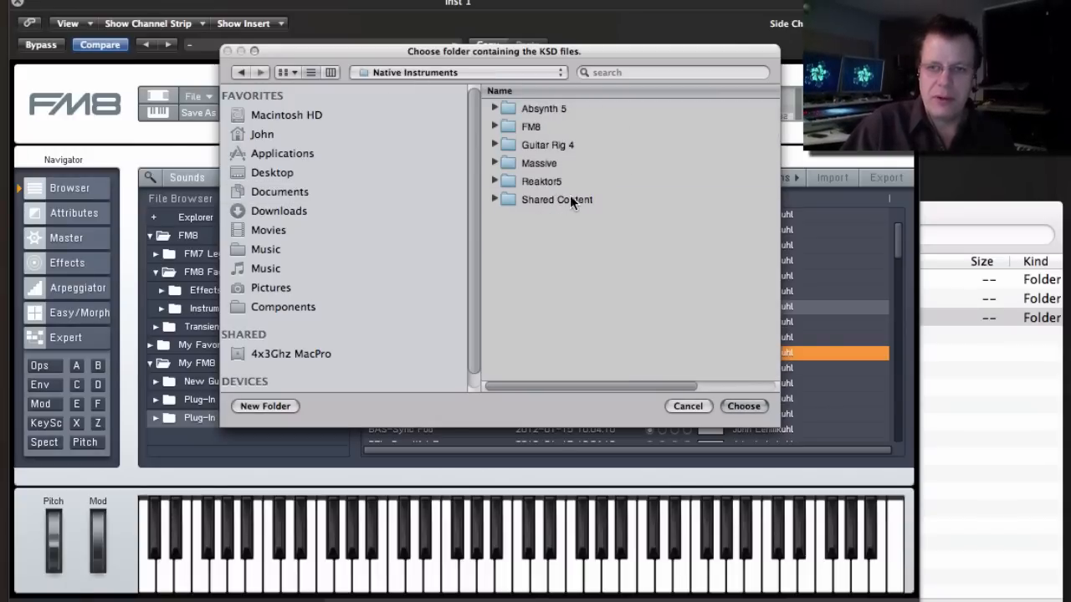
{"action": "double_click", "coordinate": [532, 122]}
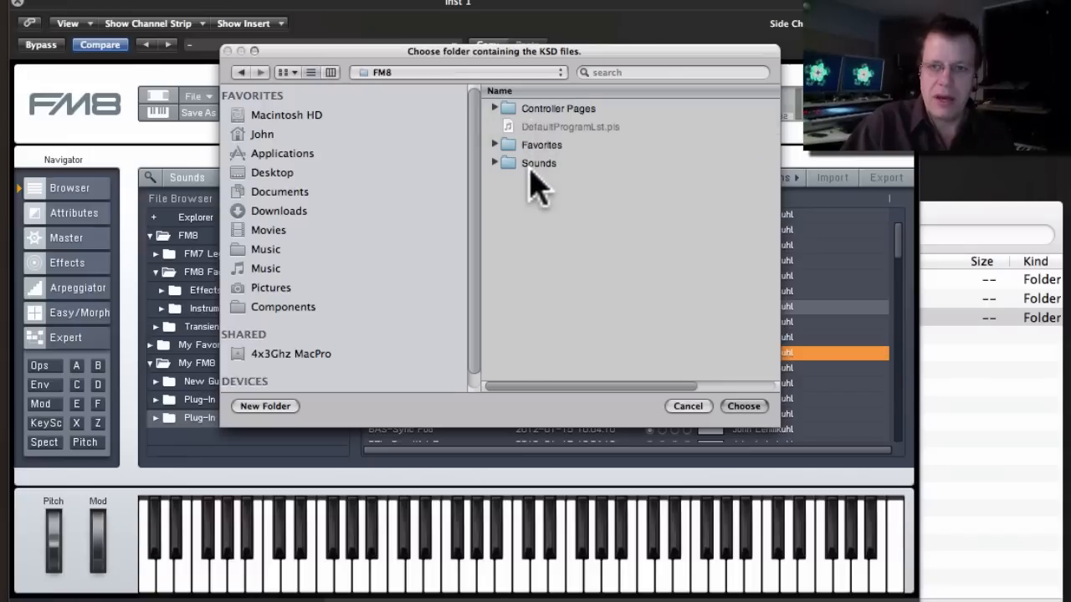
{"action": "double_click", "coordinate": [535, 163]}
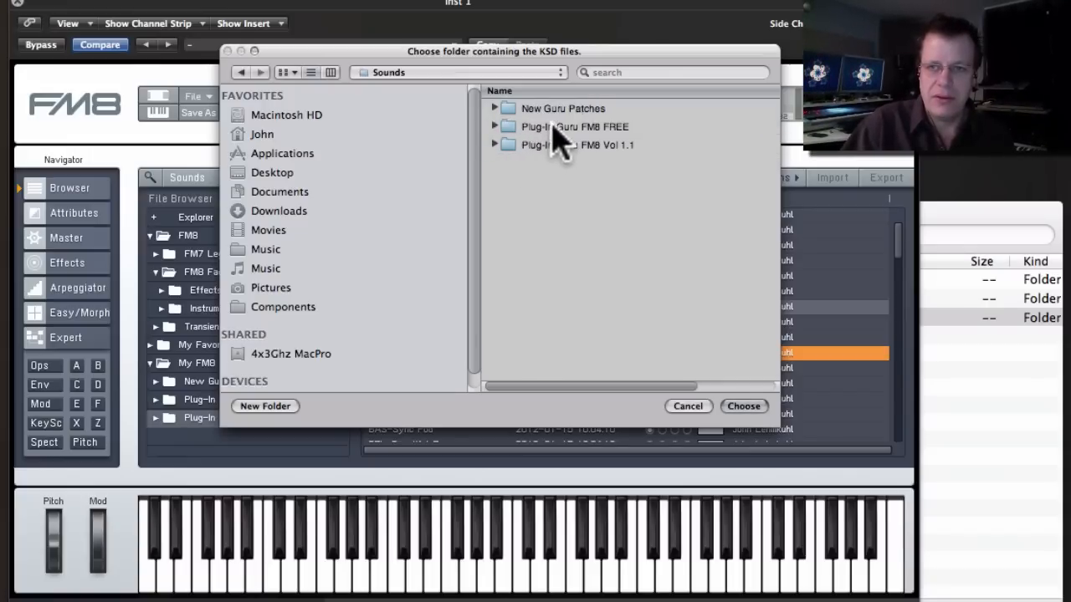
{"action": "left_click", "coordinate": [553, 127]}
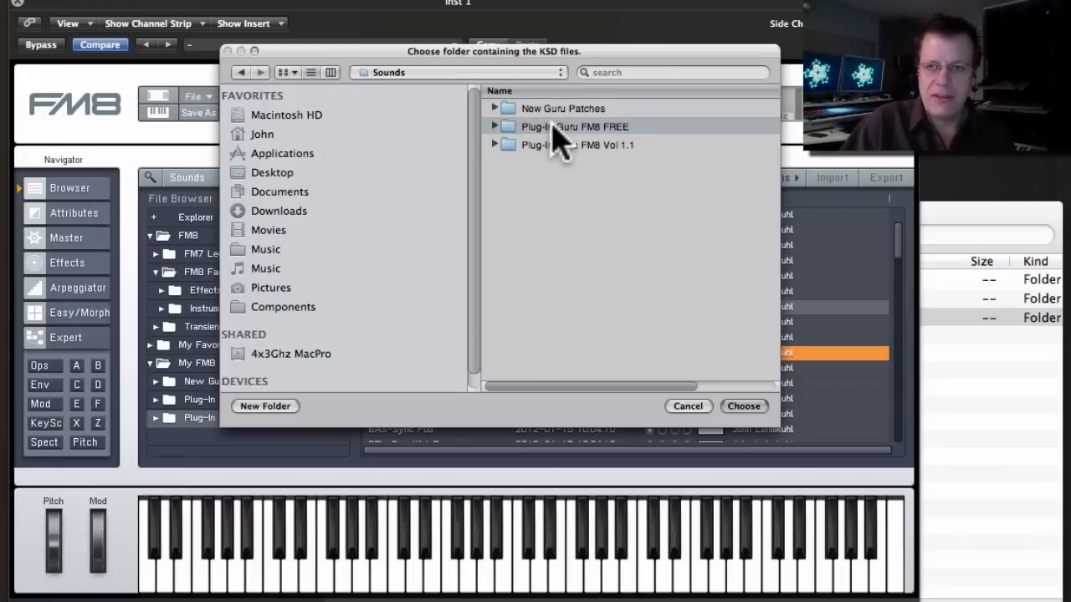
{"action": "left_click", "coordinate": [747, 407]}
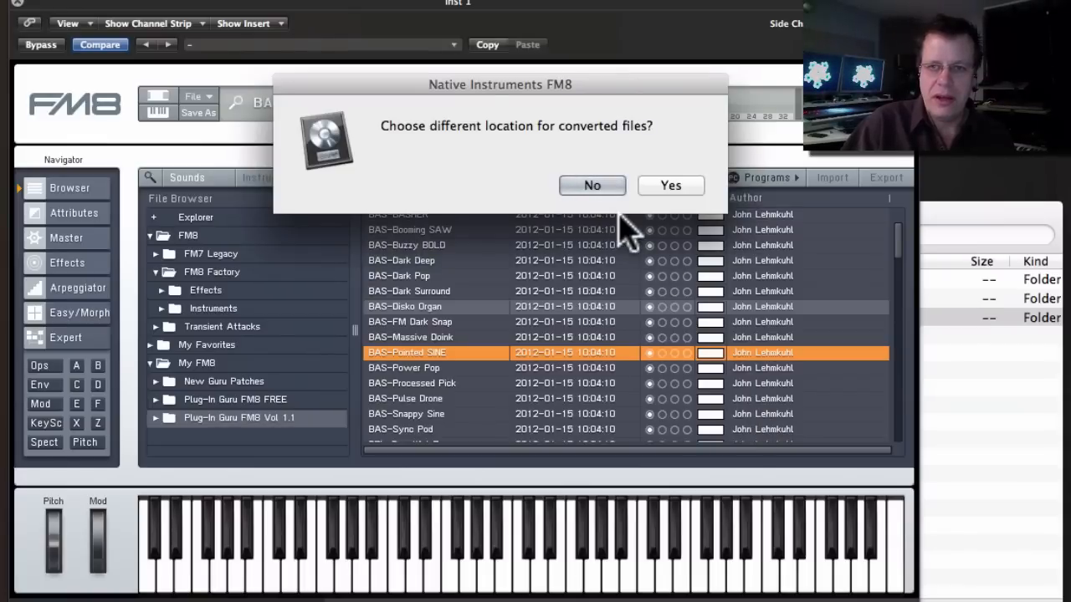
{"action": "left_click", "coordinate": [596, 186]}
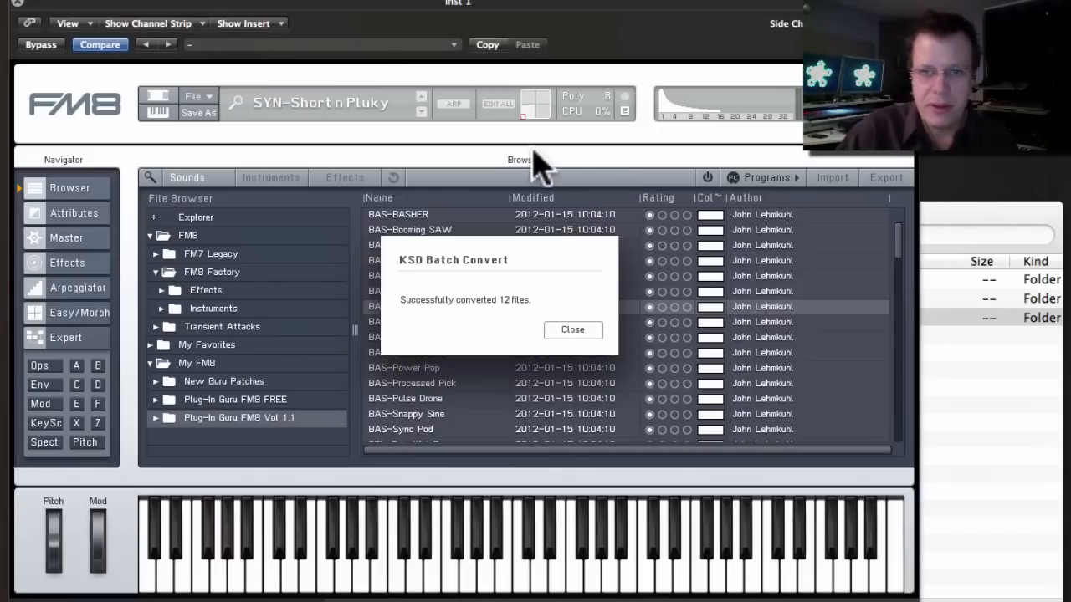
{"action": "left_click", "coordinate": [576, 331]}
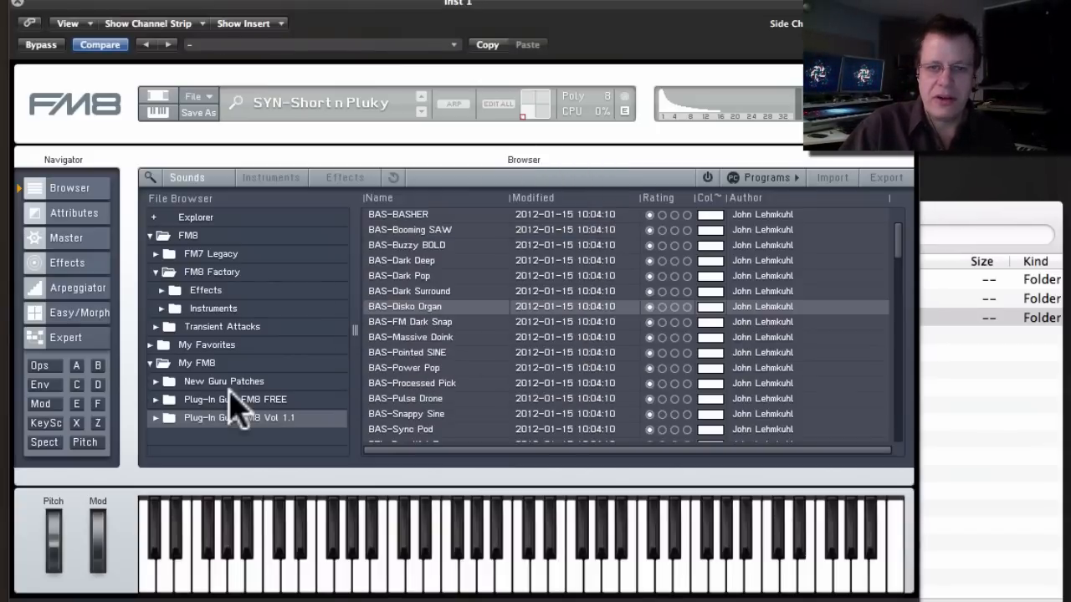
Show the sounds in the Plug-In Guru FM8 FREE folder and in the Plug-In Guru FM8 Vol 1.1 folder
{"action": "left_click", "coordinate": [235, 401]}
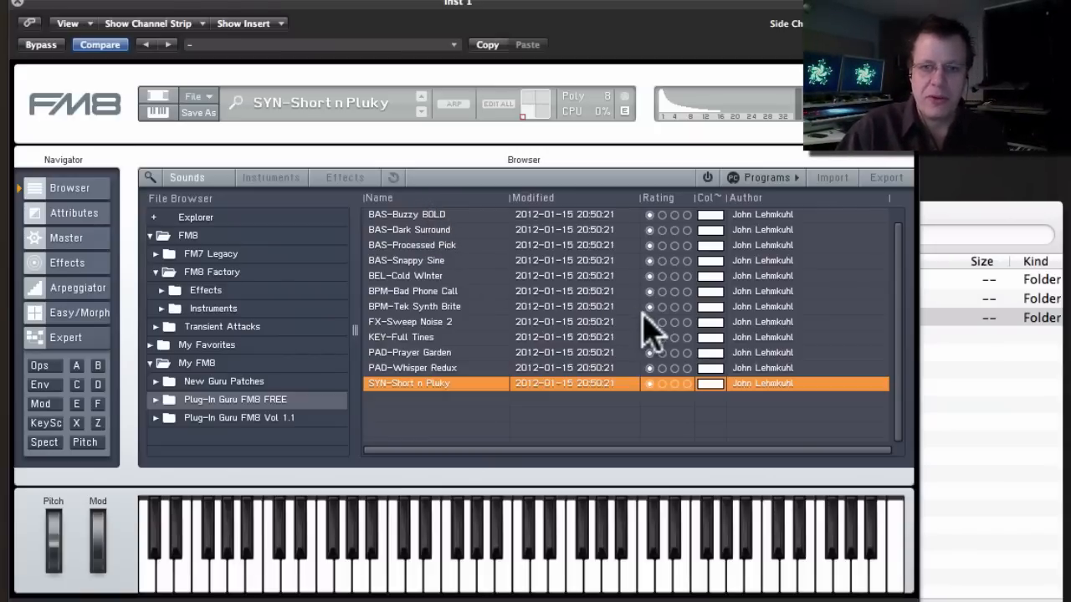
{"action": "left_click", "coordinate": [264, 425]}
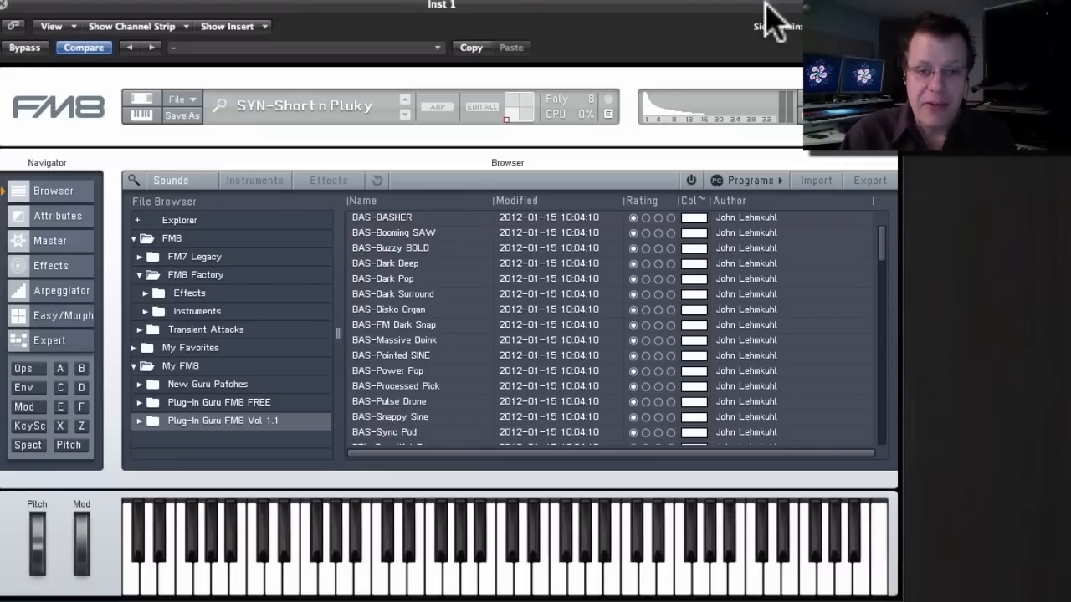
Browse the New Guru Patches folder and audition the Mantis and Angry PitchBack patches
{"action": "left_click", "coordinate": [223, 383]}
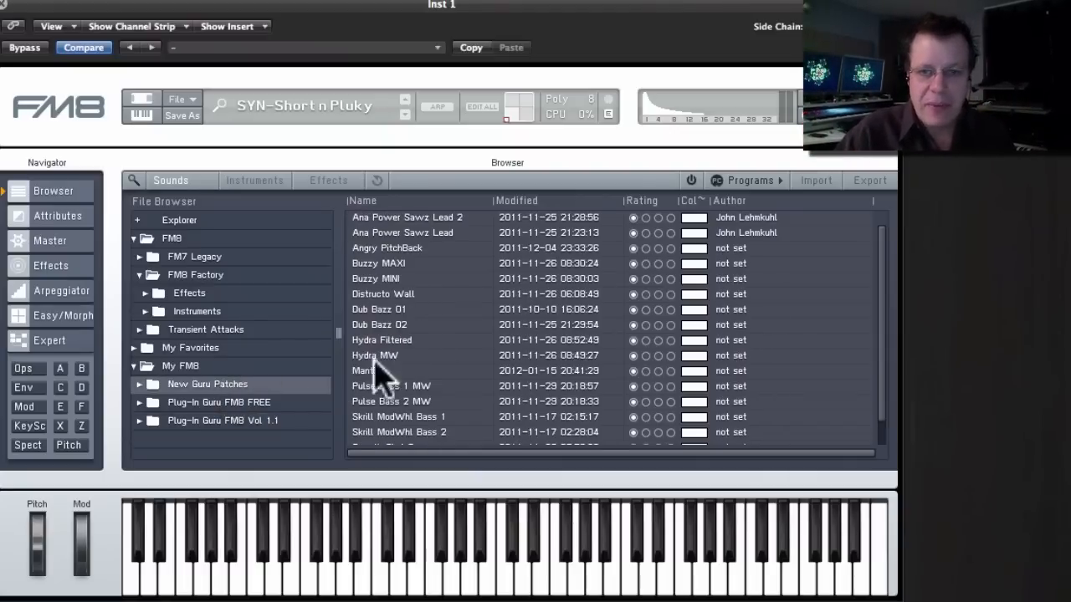
{"action": "scroll", "coordinate": [398, 210], "scroll_direction": "down", "scroll_amount": 1}
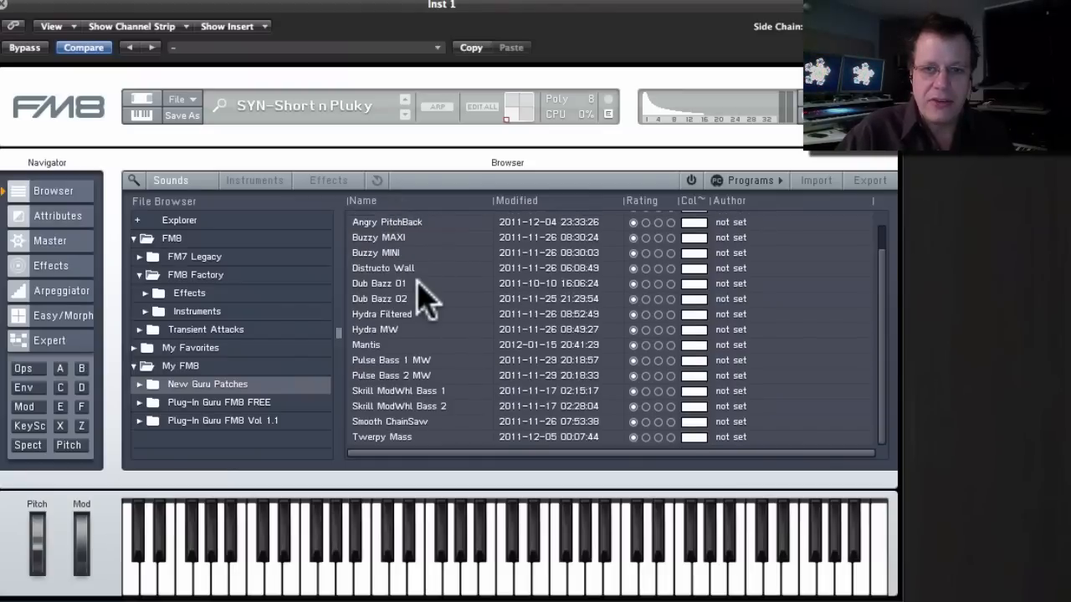
{"action": "scroll", "coordinate": [425, 297], "scroll_direction": "up", "scroll_amount": 1}
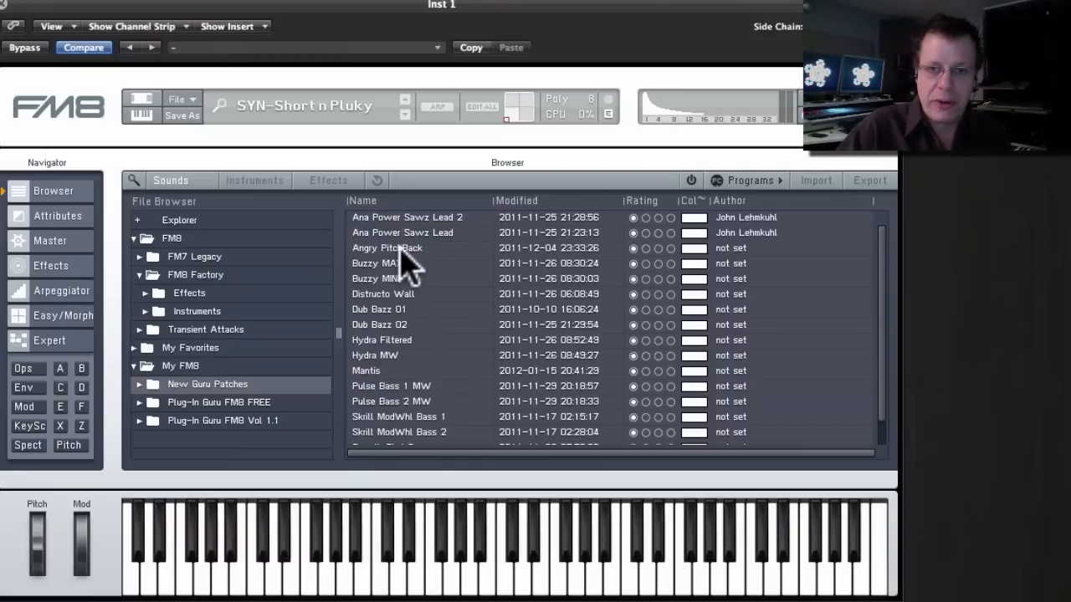
{"action": "left_click", "coordinate": [369, 372]}
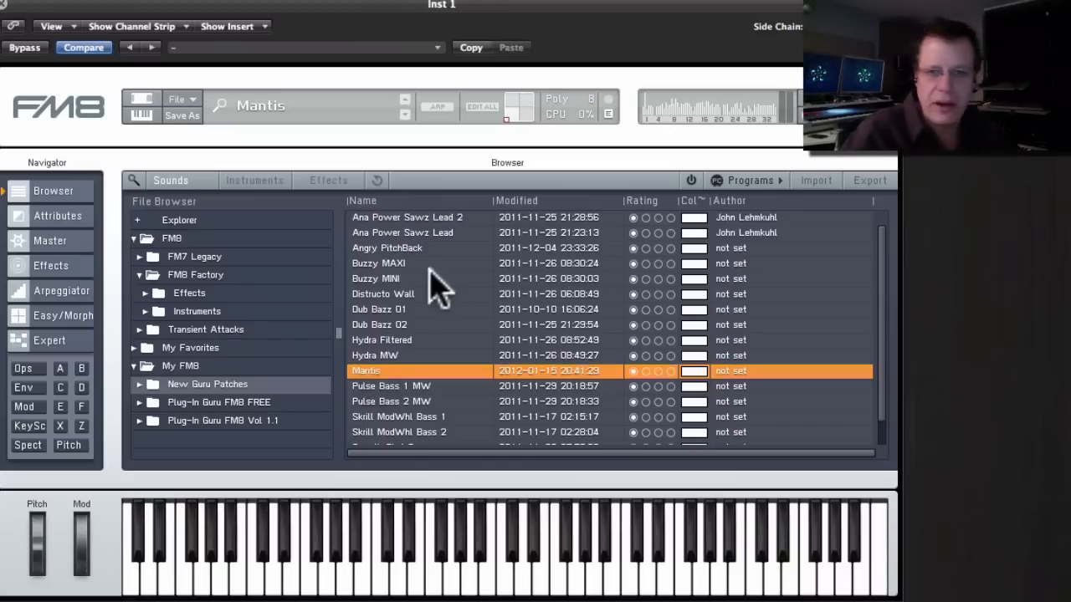
{"action": "left_click", "coordinate": [407, 247]}
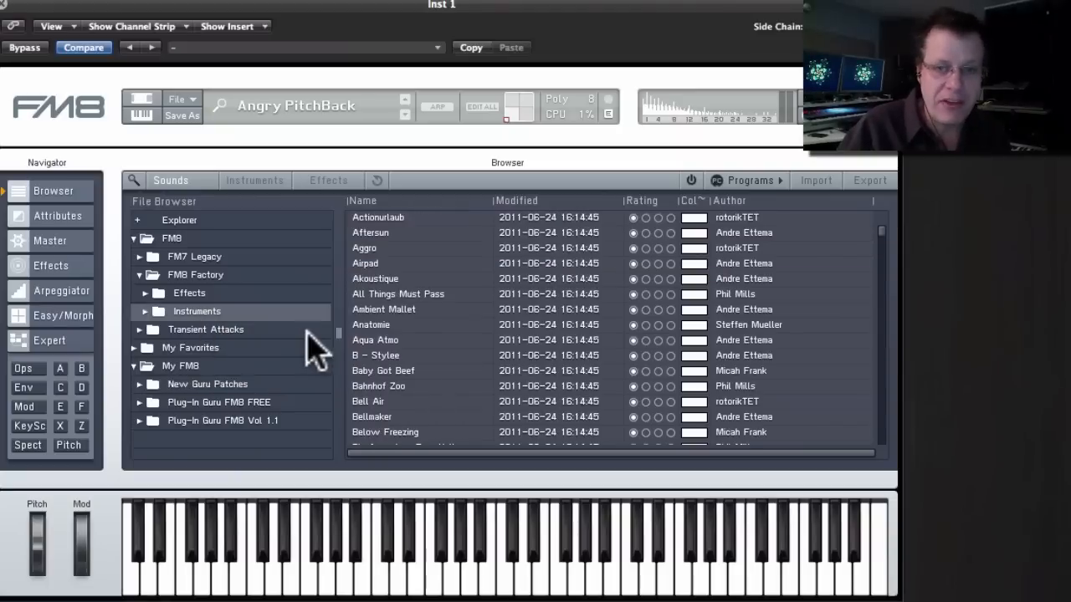
Audition the FM8 Factory instruments from Aqua Atmo through Bellmaker, and show the sounds of Plug-In Guru FM8 Vol 1.1
{"action": "left_click", "coordinate": [380, 341]}
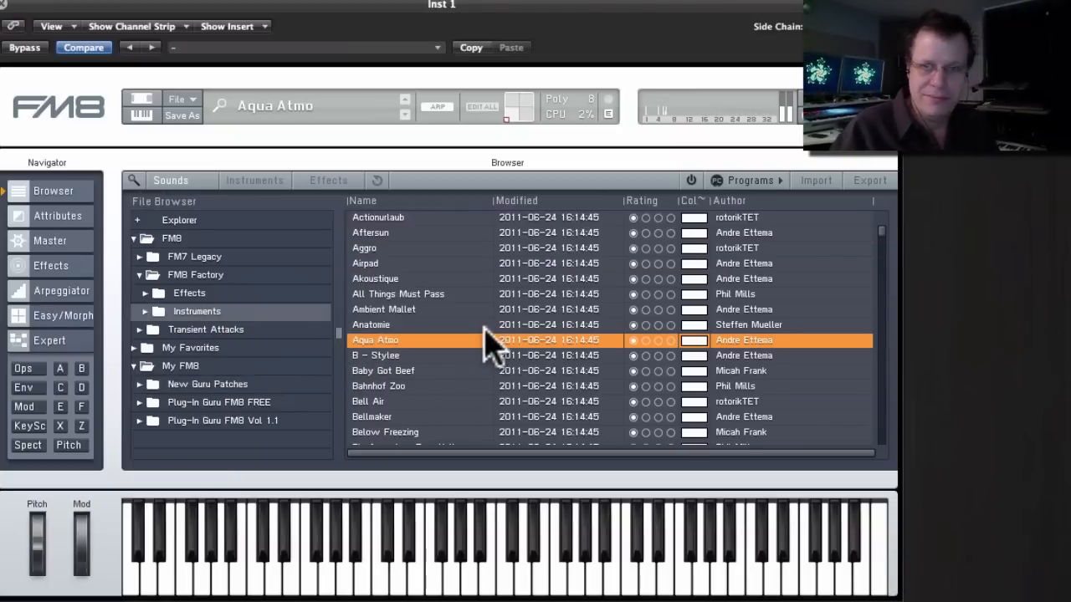
{"action": "left_click", "coordinate": [405, 113]}
{"action": "left_click", "coordinate": [405, 114]}
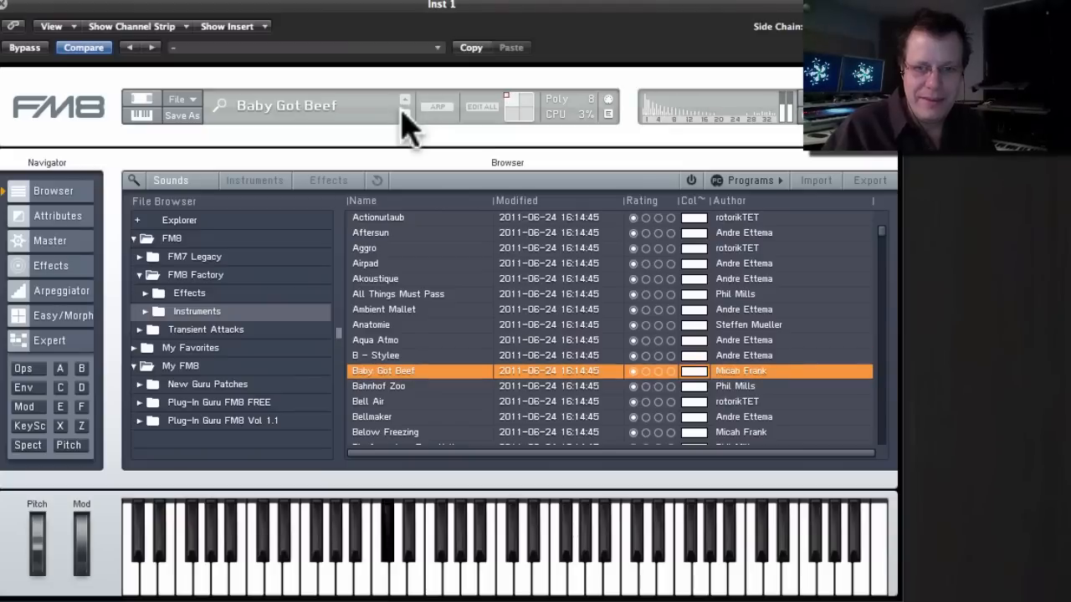
{"action": "left_click", "coordinate": [405, 113]}
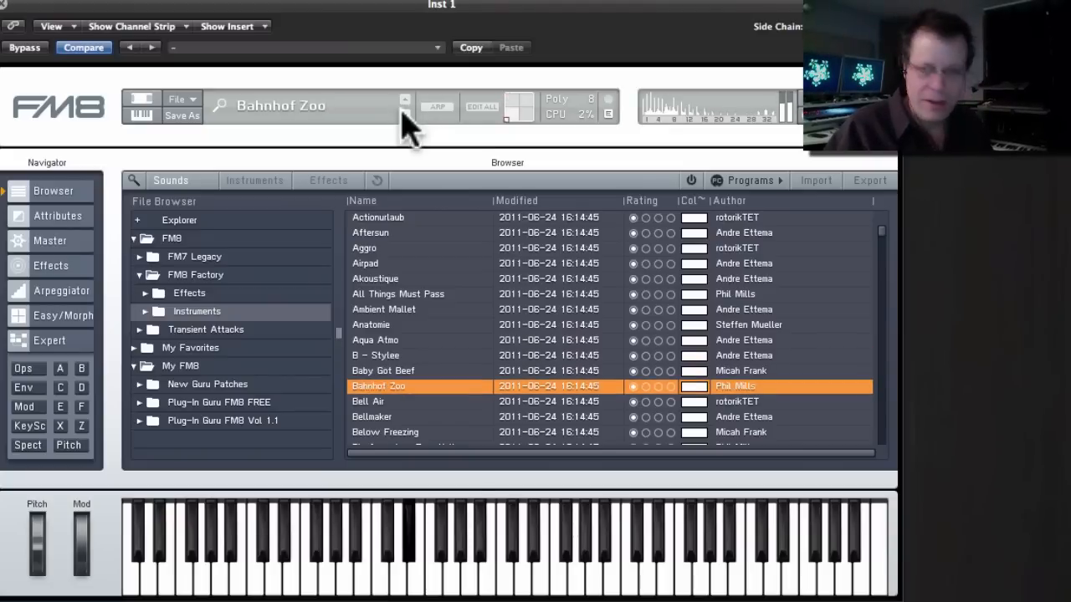
{"action": "left_click", "coordinate": [405, 114]}
{"action": "left_click", "coordinate": [405, 114]}
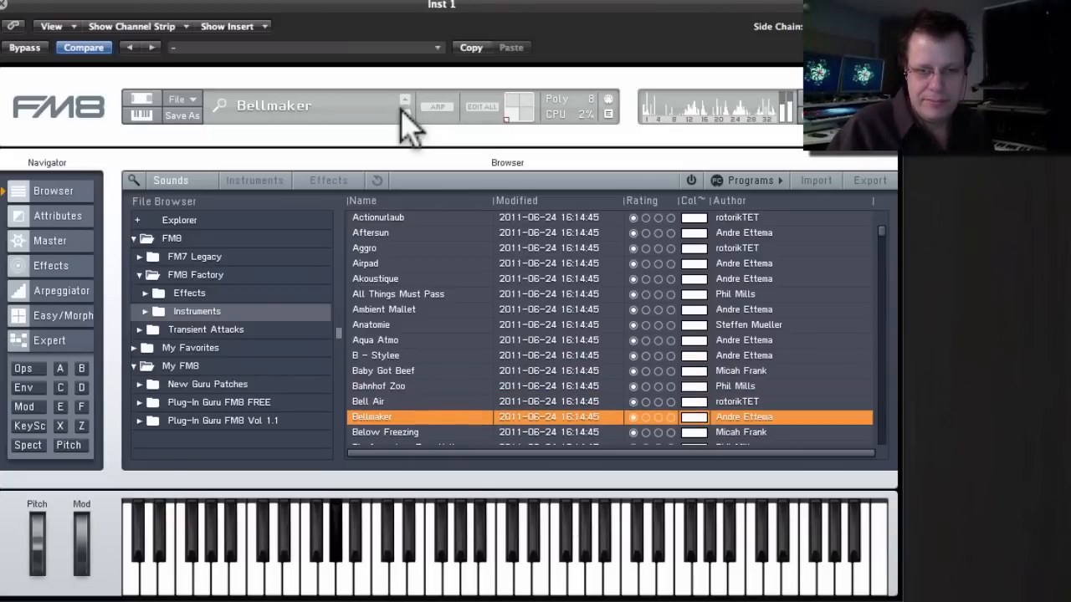
{"action": "left_click", "coordinate": [252, 417]}
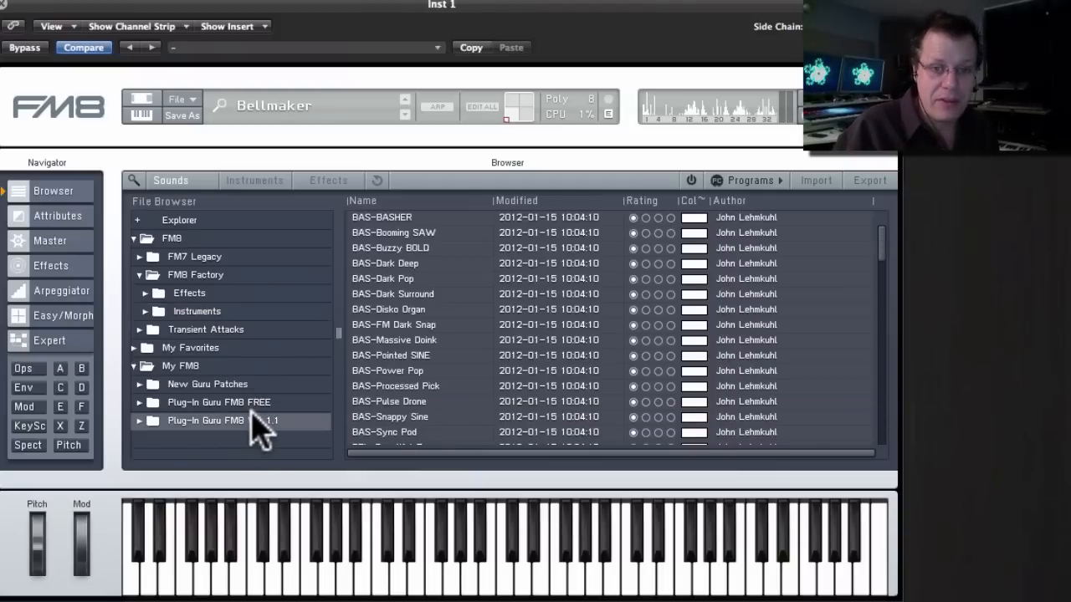
Audition the BAS-BASHER, BAS-Buzzy BOLD and BAS-Dark Deep patches of Plug-In Guru FM8 Vol 1.1
{"action": "left_click", "coordinate": [433, 219]}
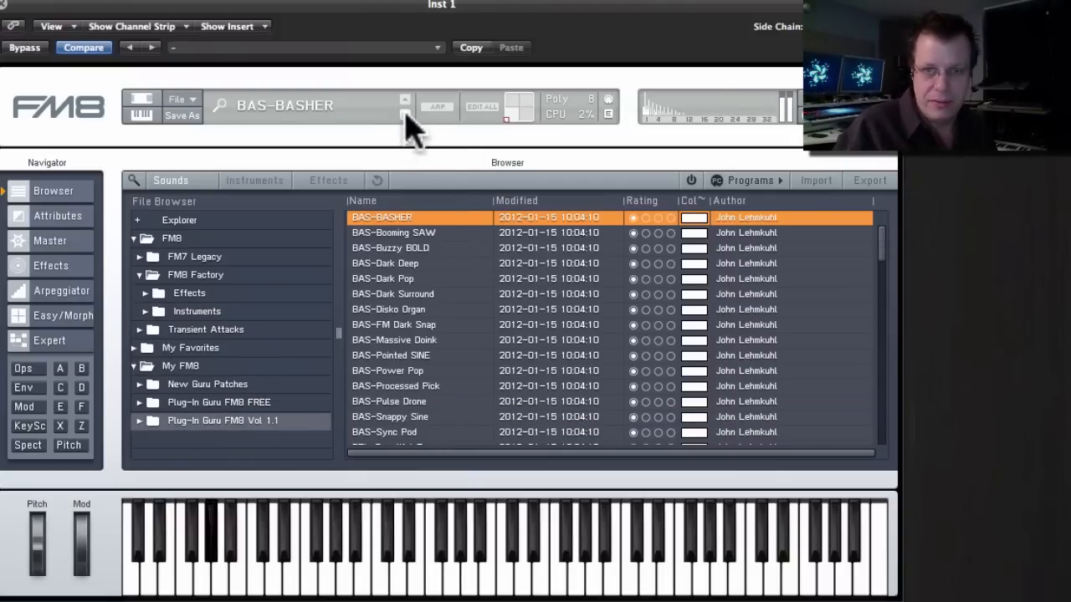
{"action": "double_click", "coordinate": [406, 112]}
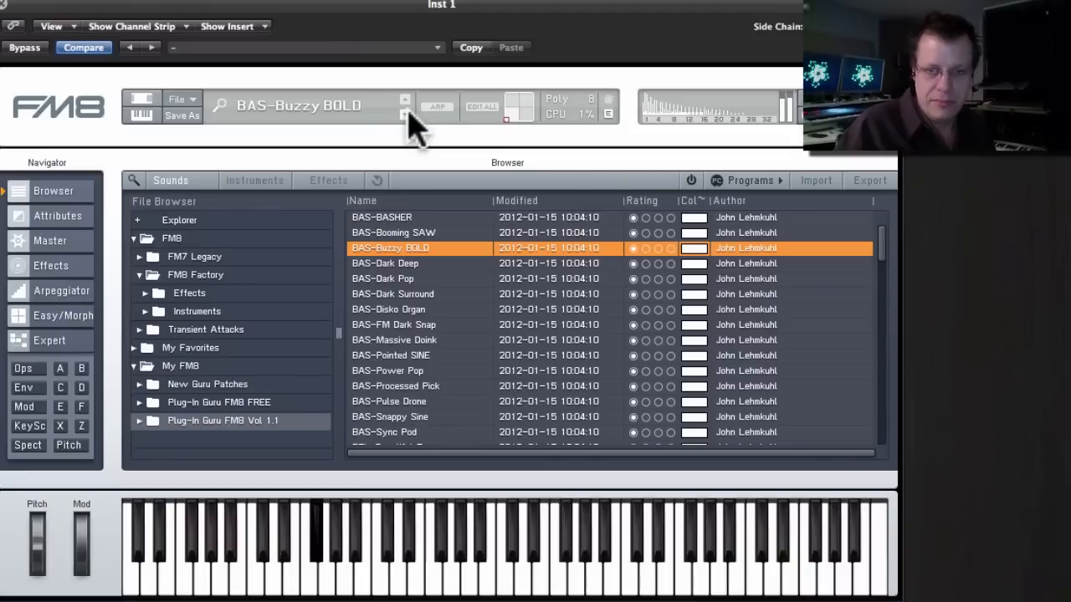
{"action": "left_click", "coordinate": [407, 112]}
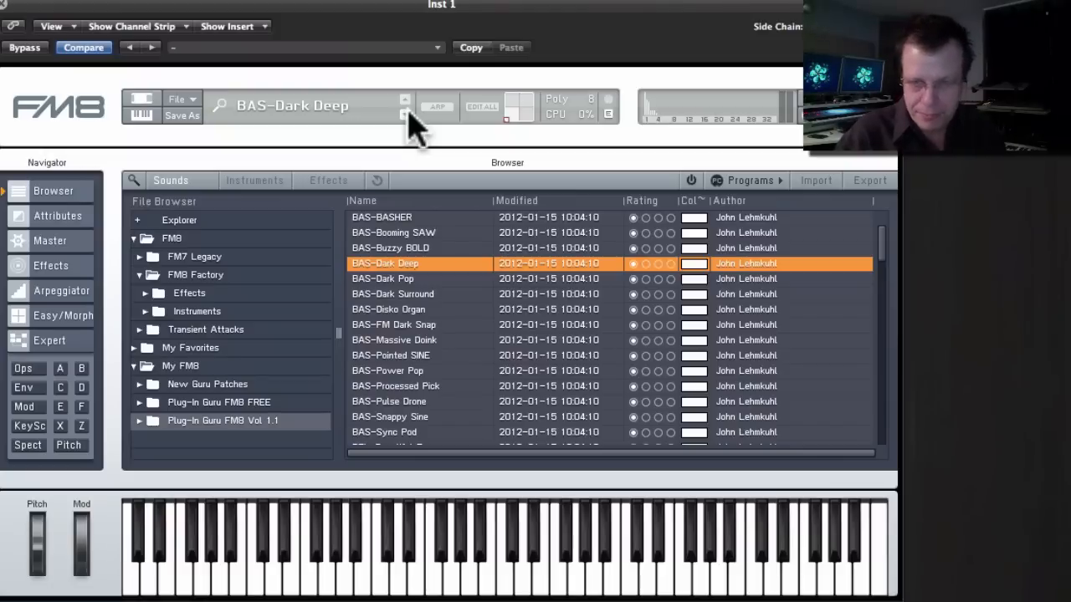
Load BAS-Buzzy BOLD from the Plug-In Guru FM8 FREE folder, and show the sounds of Plug-In Guru FM8 Vol 1.1
{"action": "left_click", "coordinate": [251, 402]}
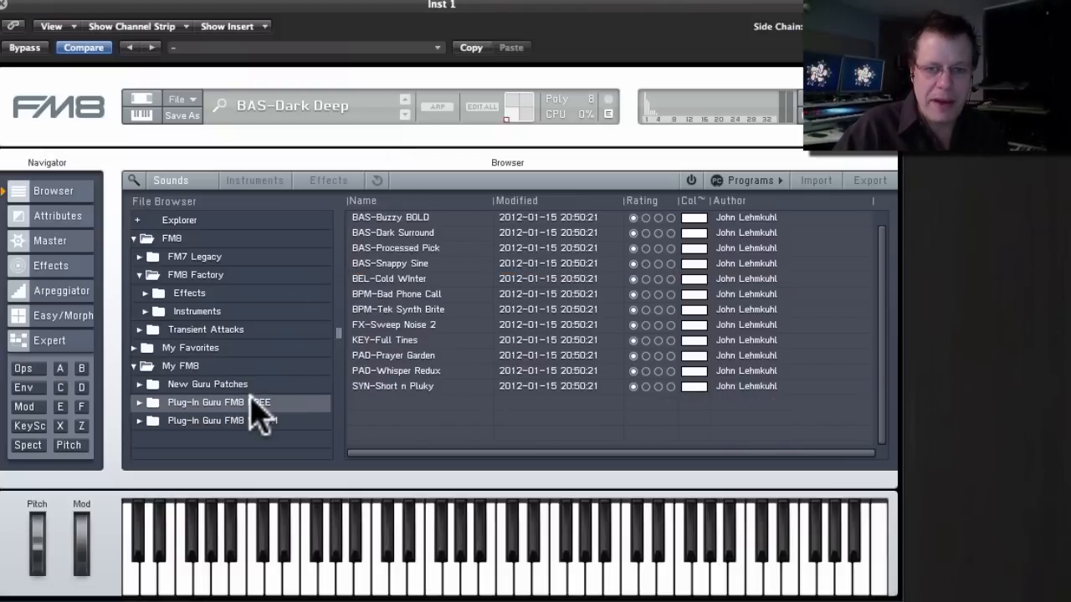
{"action": "left_click", "coordinate": [412, 216]}
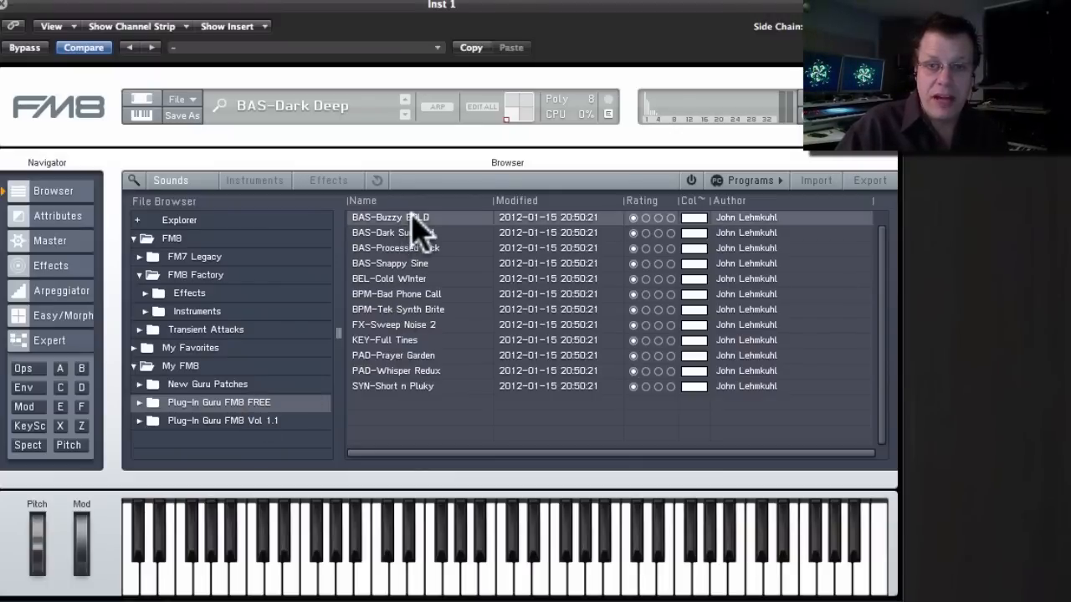
{"action": "left_click", "coordinate": [203, 420]}
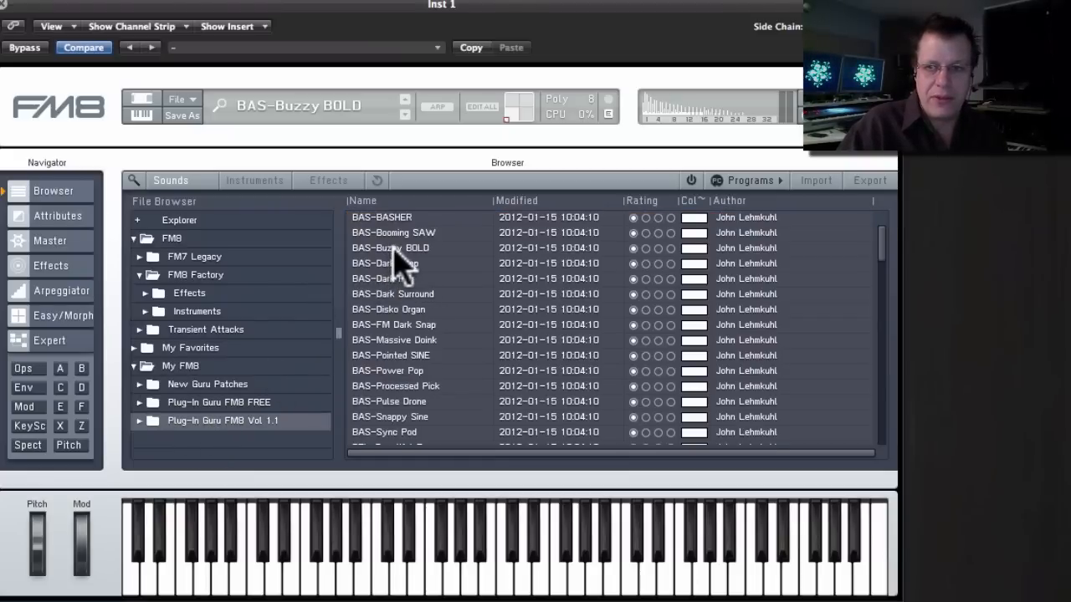
Show the operators of BAS-Buzzy BOLD and examine operators B and F in the FM matrix
{"action": "left_click", "coordinate": [20, 369]}
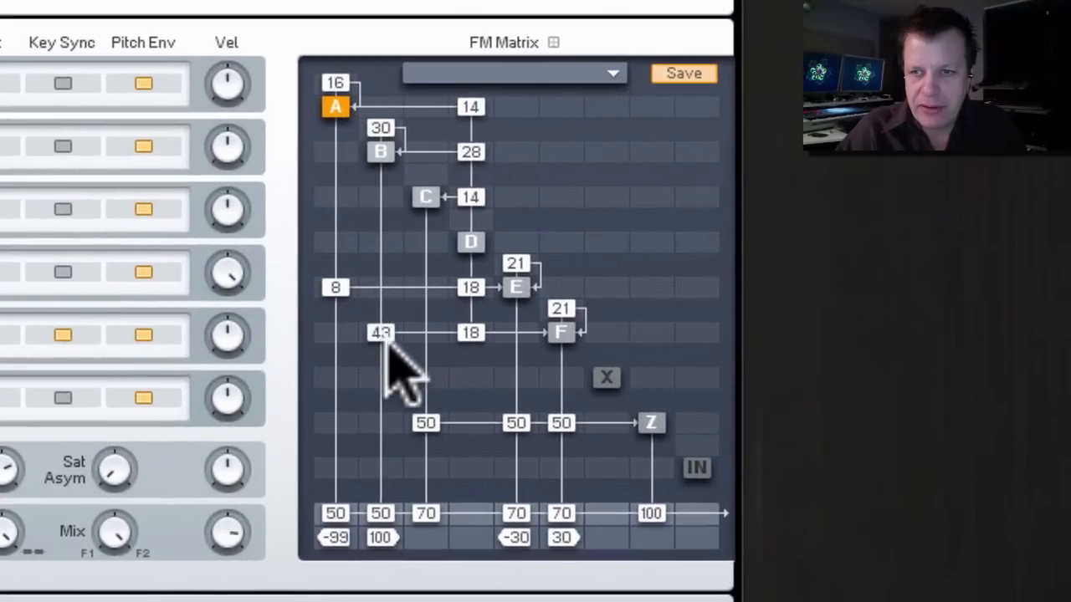
{"action": "left_click", "coordinate": [381, 152]}
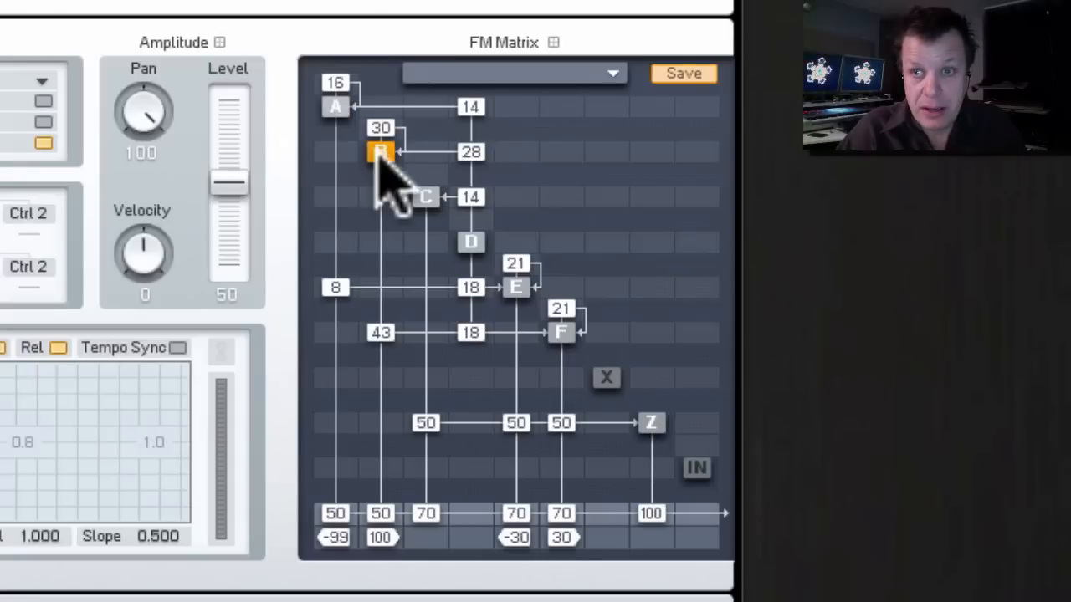
{"action": "left_click", "coordinate": [568, 333]}
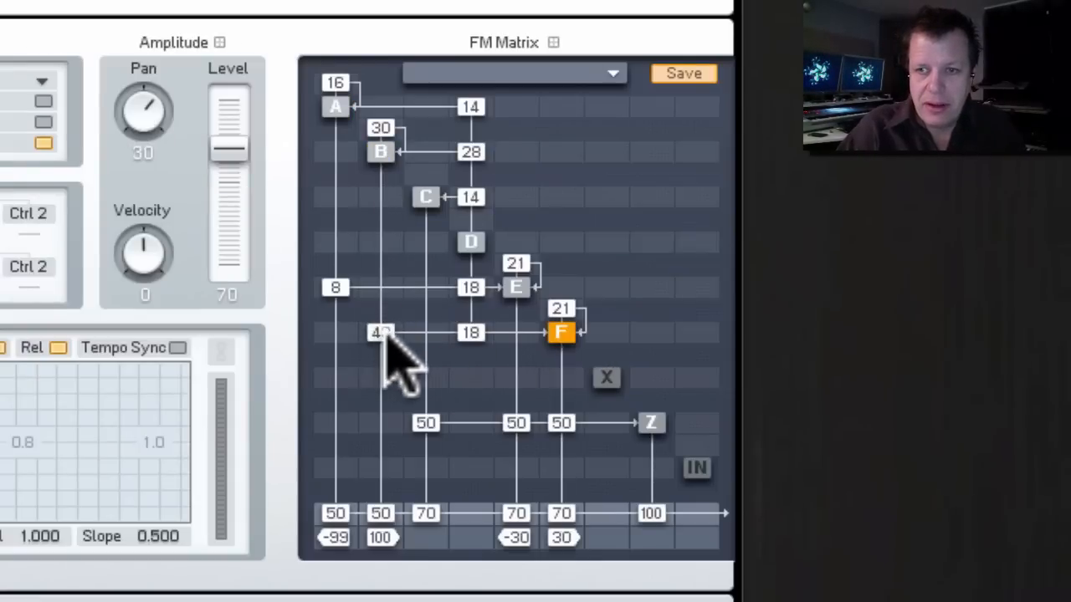
Try a B-to-F modulation of 56, and remove the A-to-E, B-to-F, D-to-B and D-to-A modulation in the FM matrix
{"action": "left_click_drag", "start_coordinate": [383, 333], "coordinate": [399, 317]}
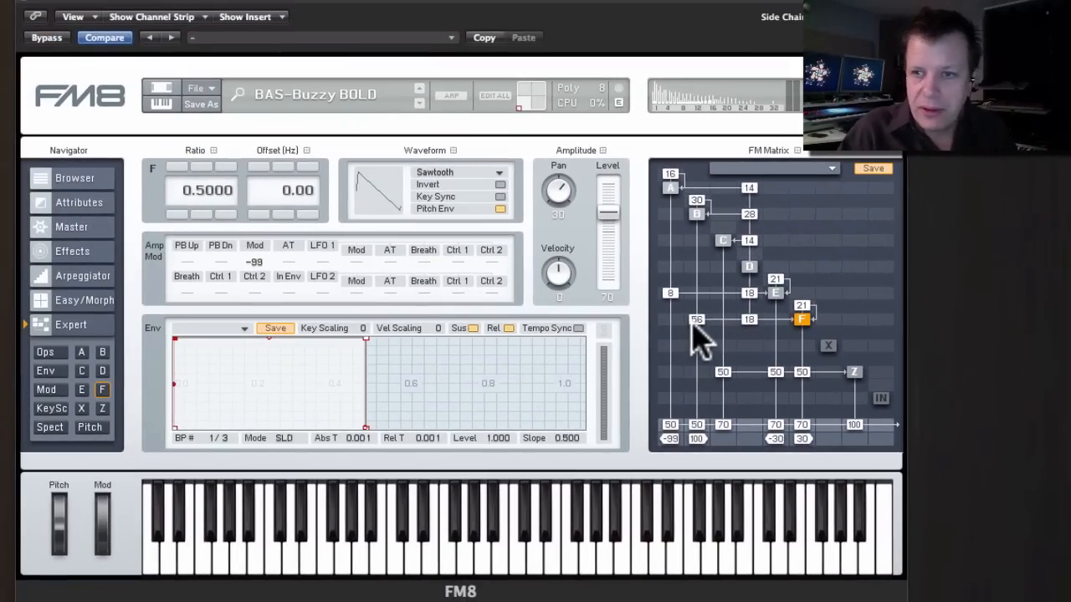
{"action": "left_click_drag", "start_coordinate": [675, 322], "coordinate": [682, 382]}
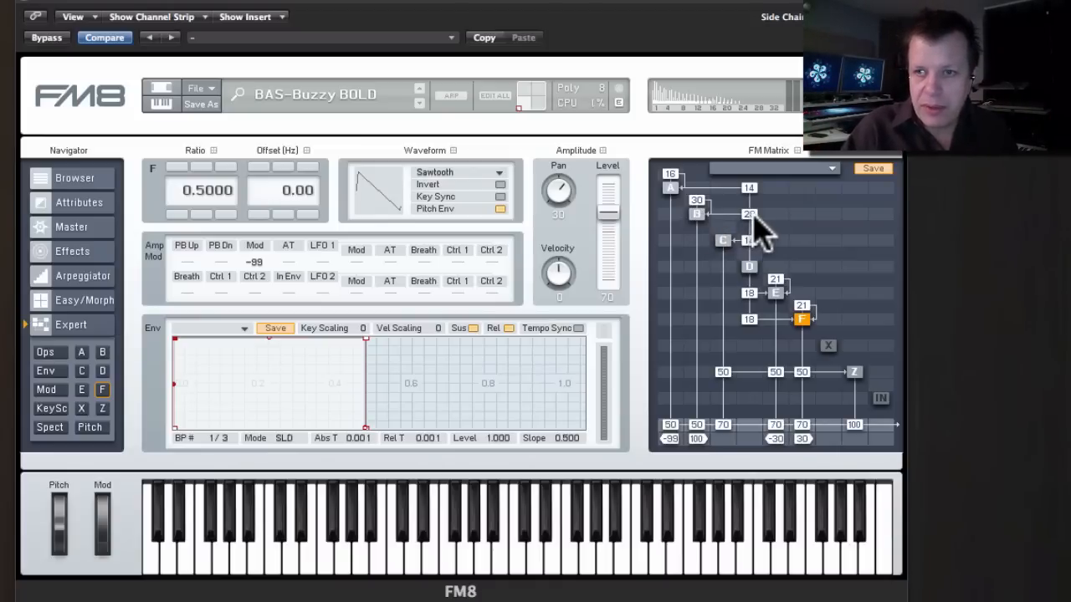
{"action": "left_click_drag", "start_coordinate": [754, 213], "coordinate": [756, 267]}
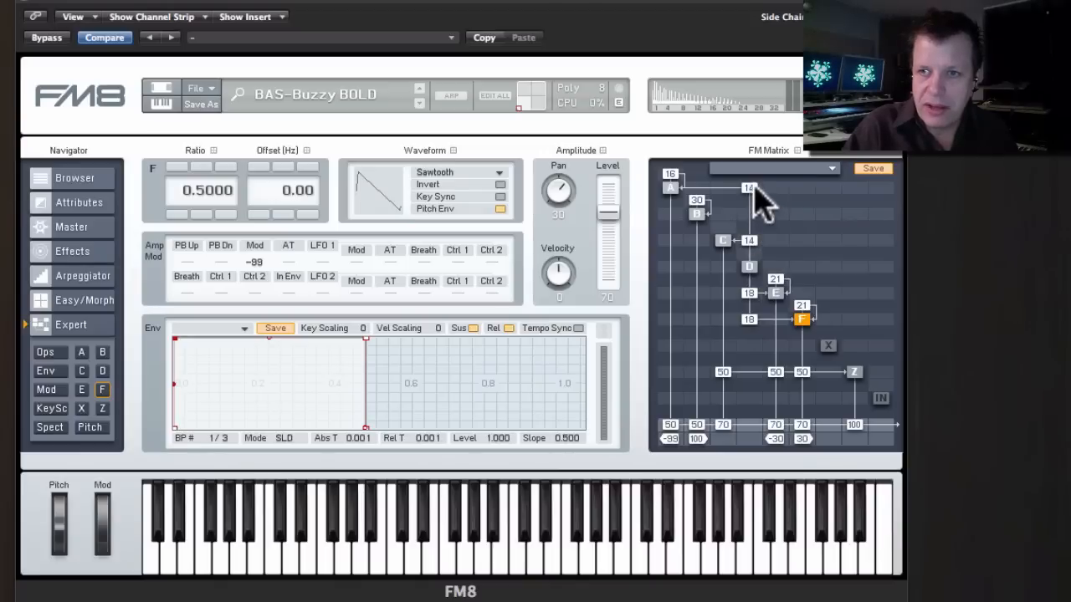
{"action": "left_click_drag", "start_coordinate": [753, 186], "coordinate": [754, 226]}
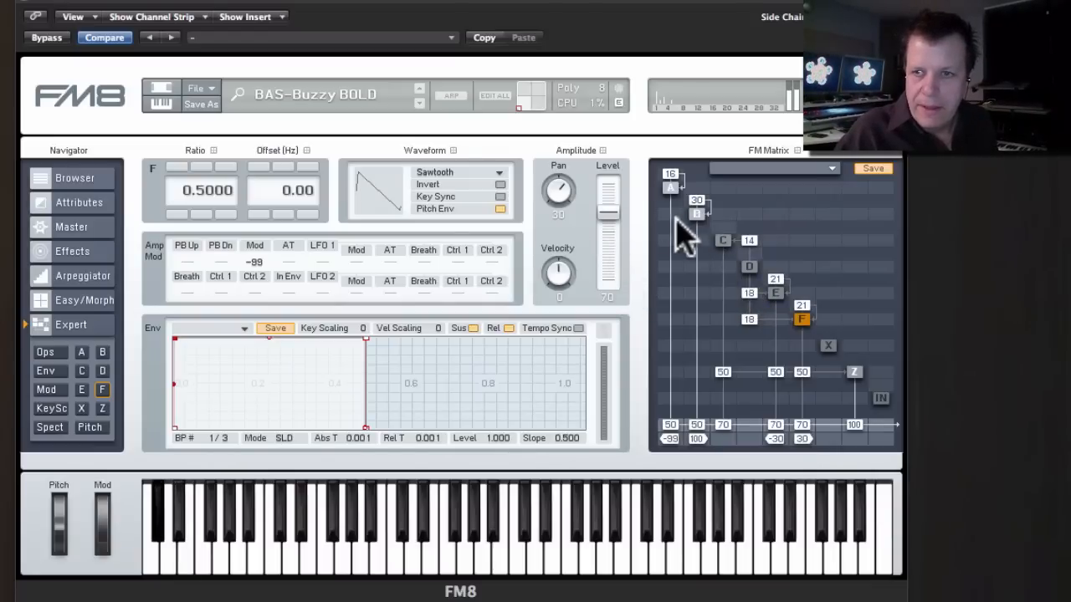
Change the waveforms of operators A and B to Sine
{"action": "left_click", "coordinate": [82, 354]}
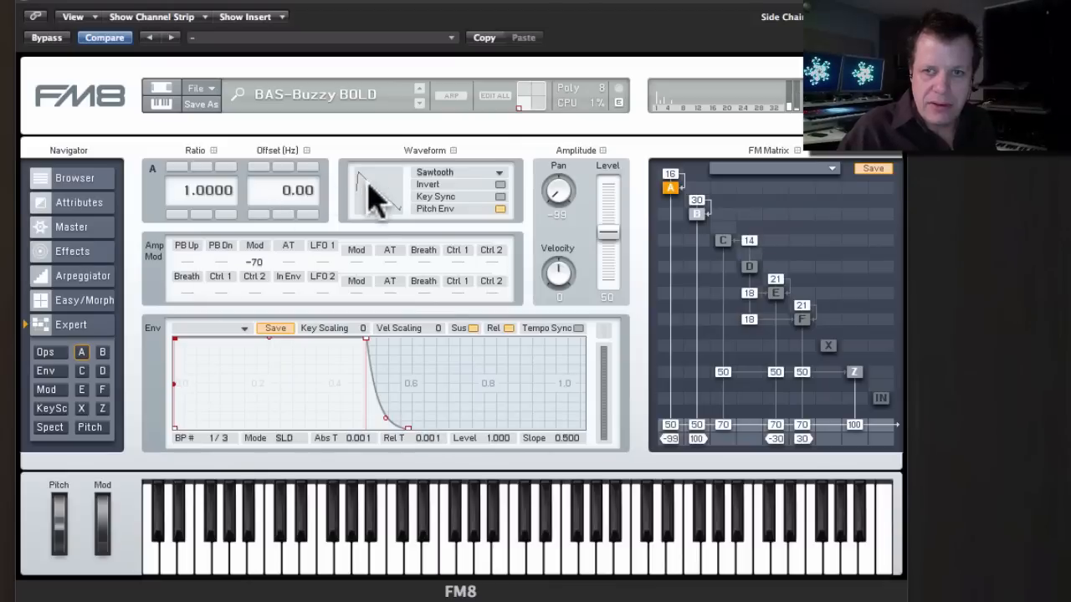
{"action": "left_click_drag", "start_coordinate": [369, 188], "coordinate": [376, 224]}
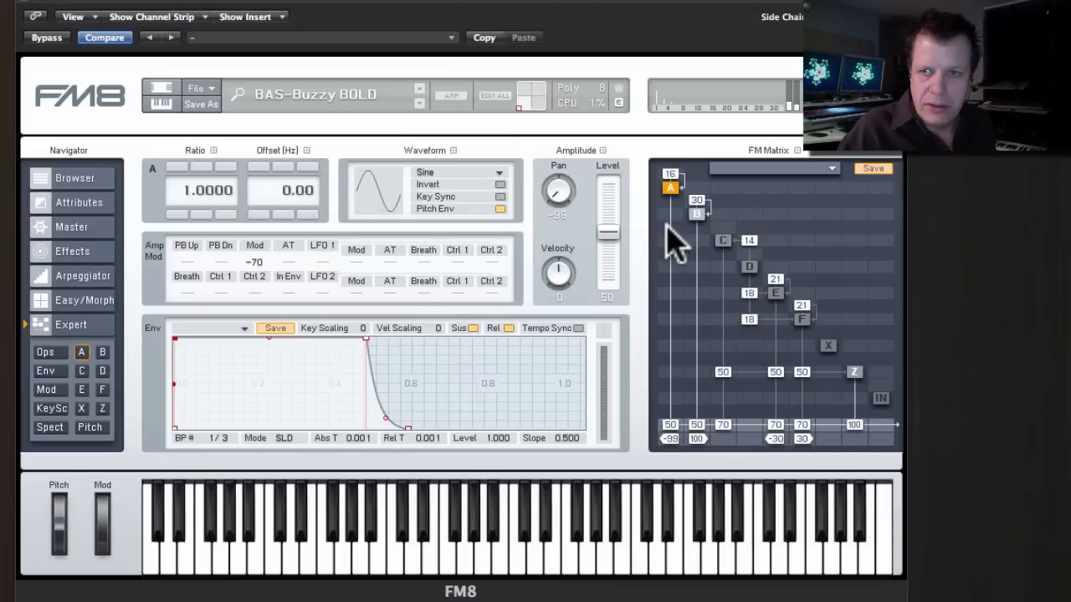
{"action": "left_click", "coordinate": [696, 214]}
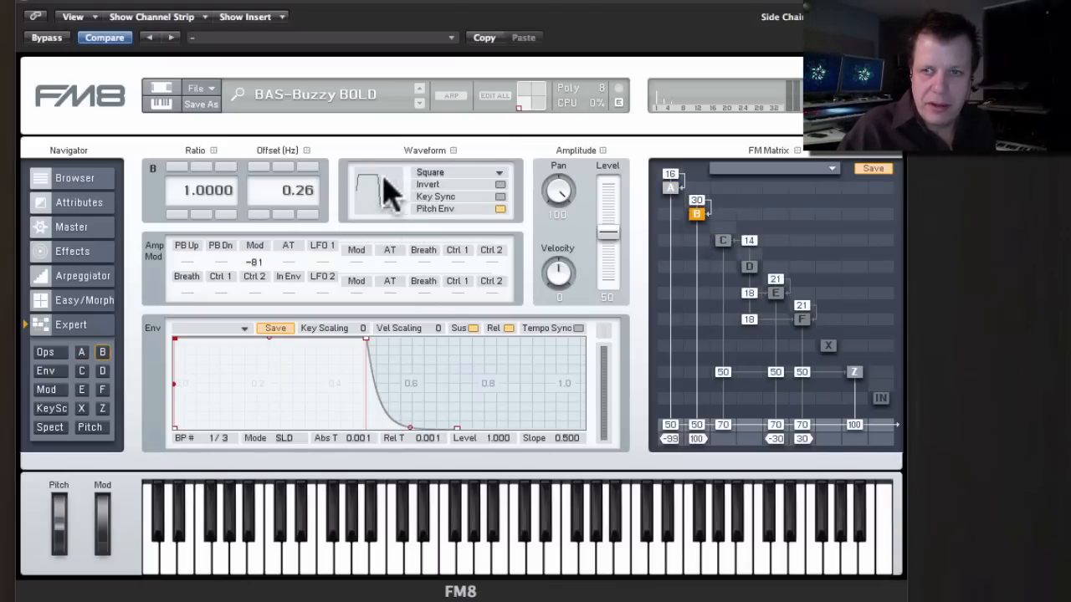
{"action": "left_click_drag", "start_coordinate": [383, 191], "coordinate": [394, 259]}
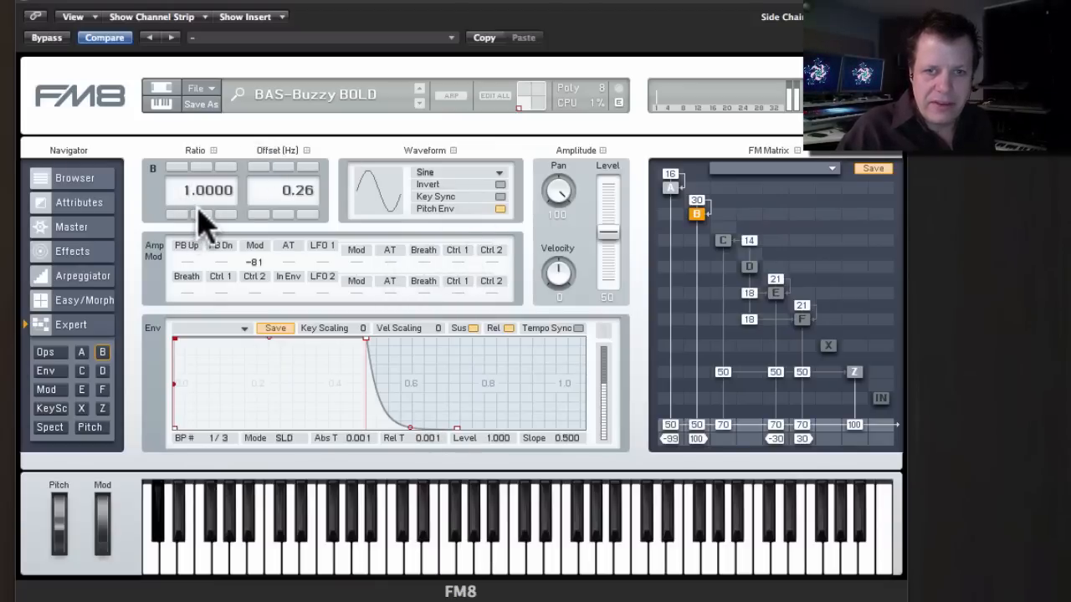
Set operator B's ratio to 0.5000 and output level to 80, and centre the pan of operators A and B at 0
{"action": "left_click", "coordinate": [201, 168]}
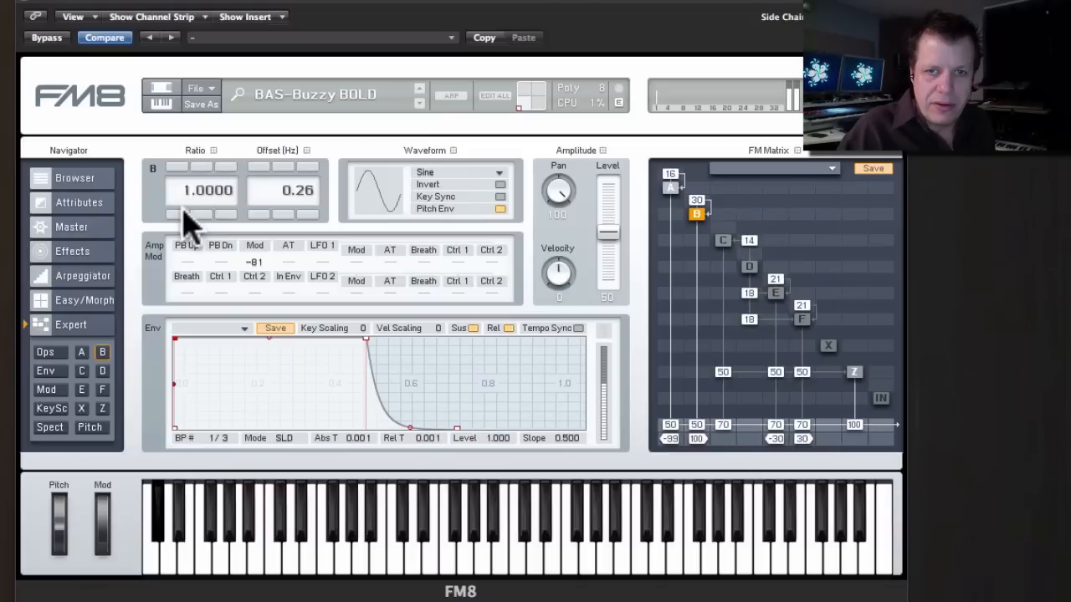
{"action": "left_click", "coordinate": [198, 169]}
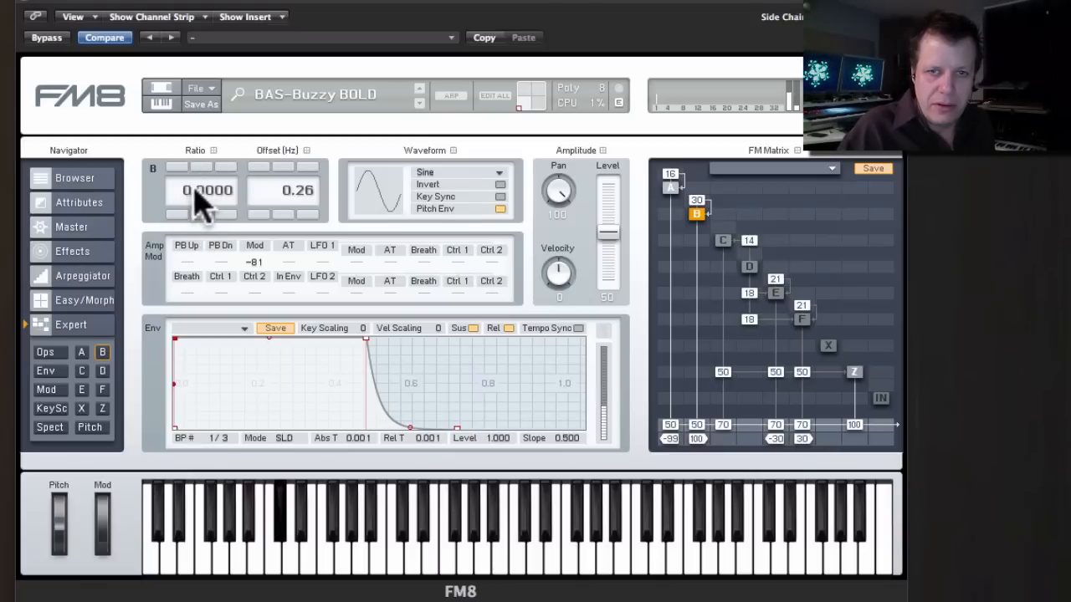
{"action": "left_click_drag", "start_coordinate": [194, 182], "coordinate": [195, 146]}
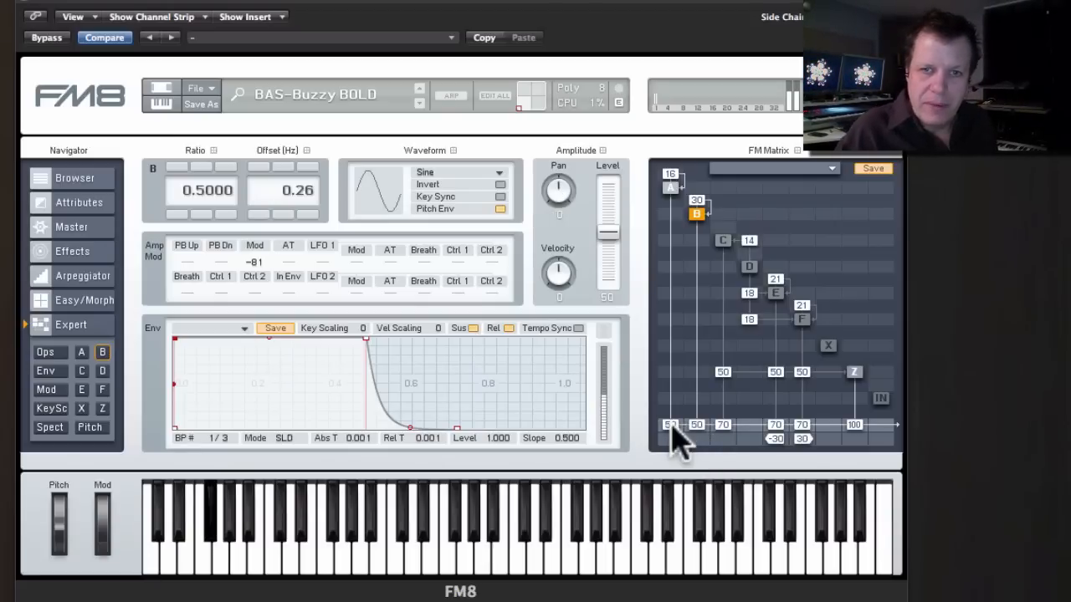
{"action": "left_click_drag", "start_coordinate": [701, 424], "coordinate": [702, 403]}
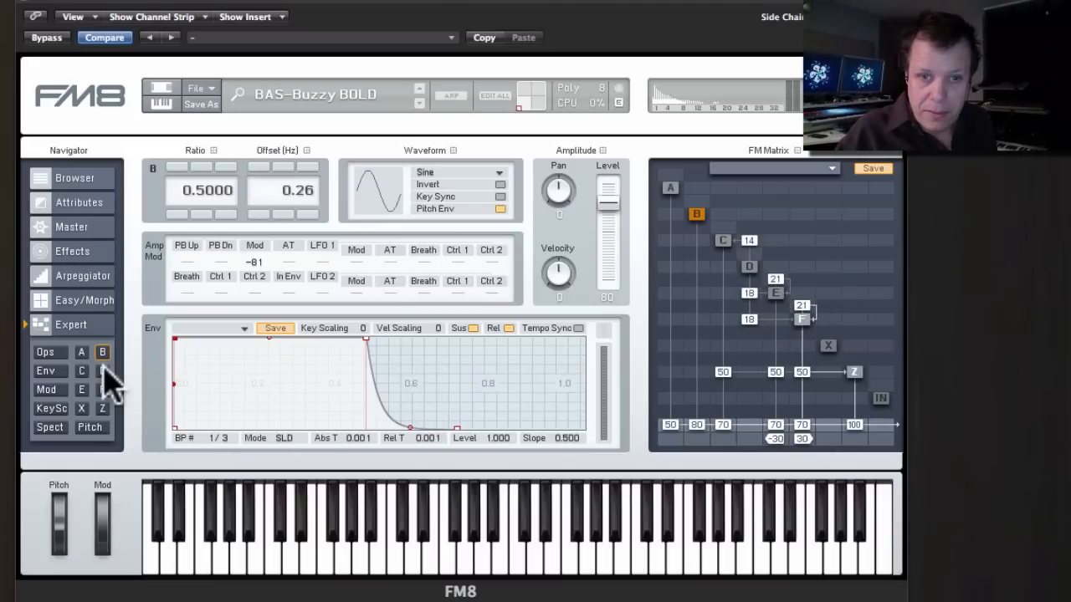
Move operator Z's second envelope breakpoint to level 0.837 and the first to about 0.51, and lower the filter 1 cutoff to 9
{"action": "left_click", "coordinate": [102, 410]}
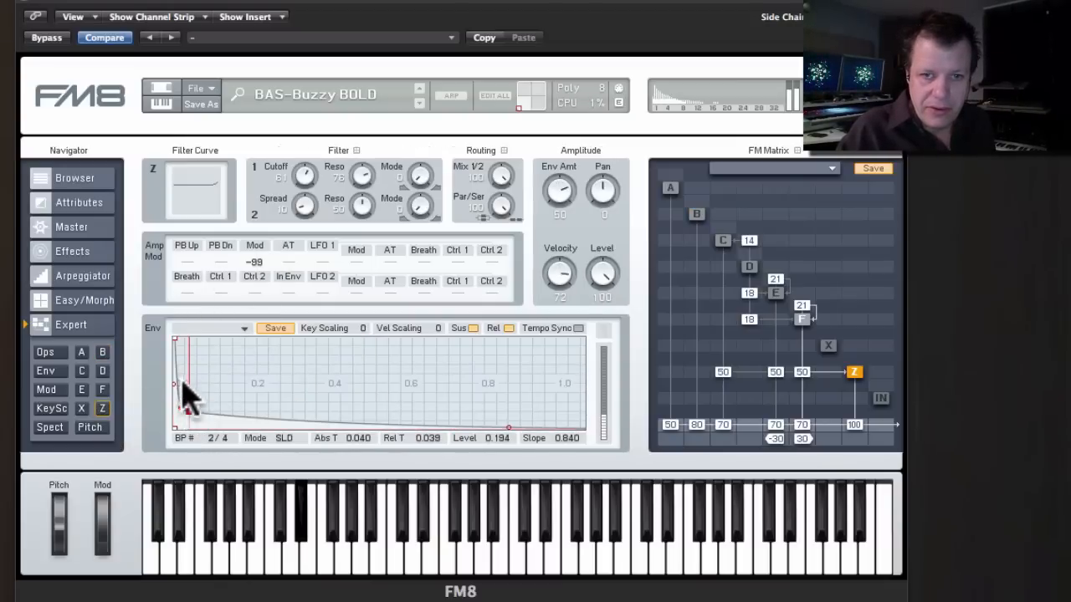
{"action": "left_click_drag", "start_coordinate": [189, 414], "coordinate": [255, 351]}
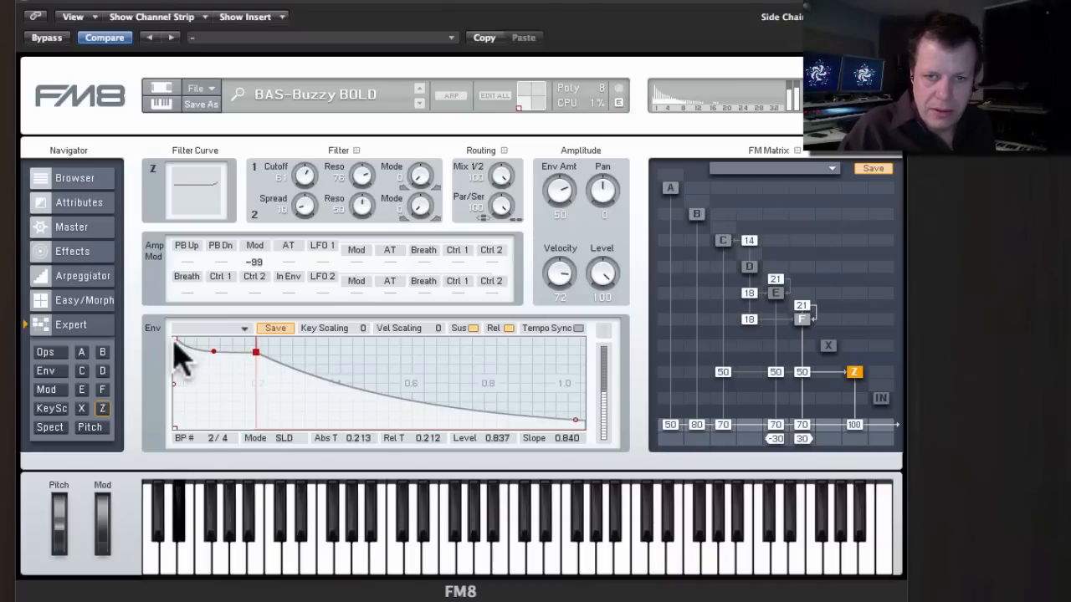
{"action": "left_click_drag", "start_coordinate": [176, 342], "coordinate": [193, 382]}
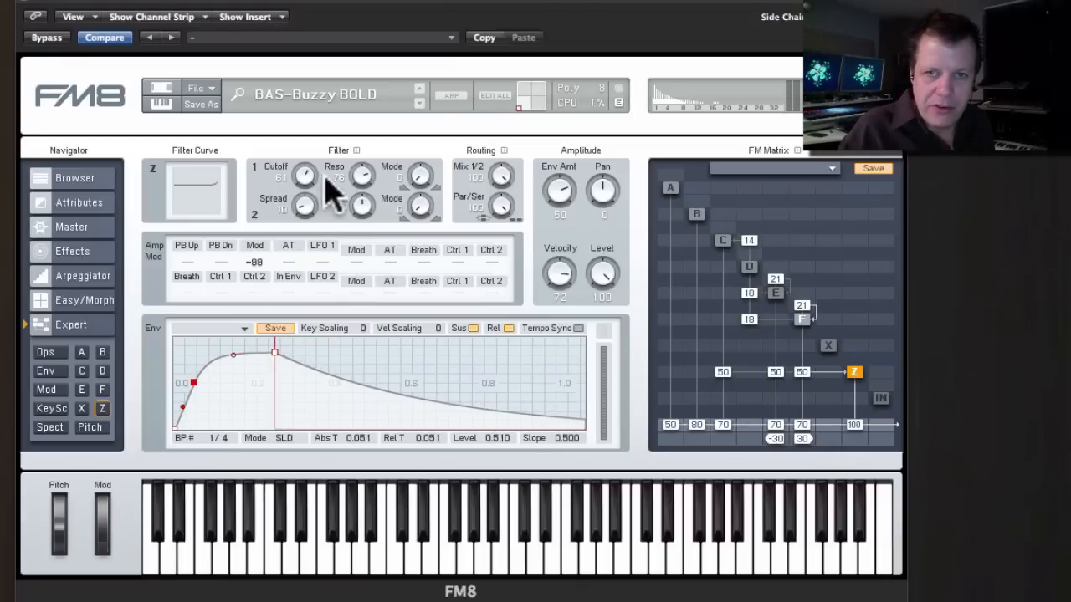
{"action": "left_click_drag", "start_coordinate": [306, 181], "coordinate": [319, 242]}
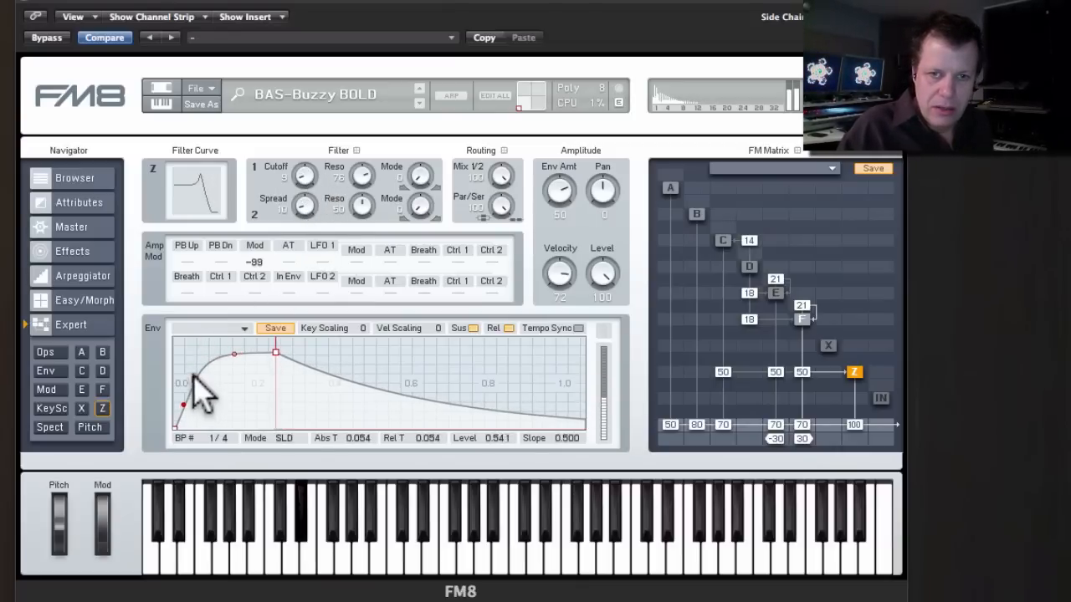
Reshape Z's envelope: breakpoint 1 at 0.333, level 0.918, slope 0.680; breakpoint 2 at 0.596, level 0.857; breakpoint 3 at 2.234, level 0.837
{"action": "left_click_drag", "start_coordinate": [194, 382], "coordinate": [301, 343]}
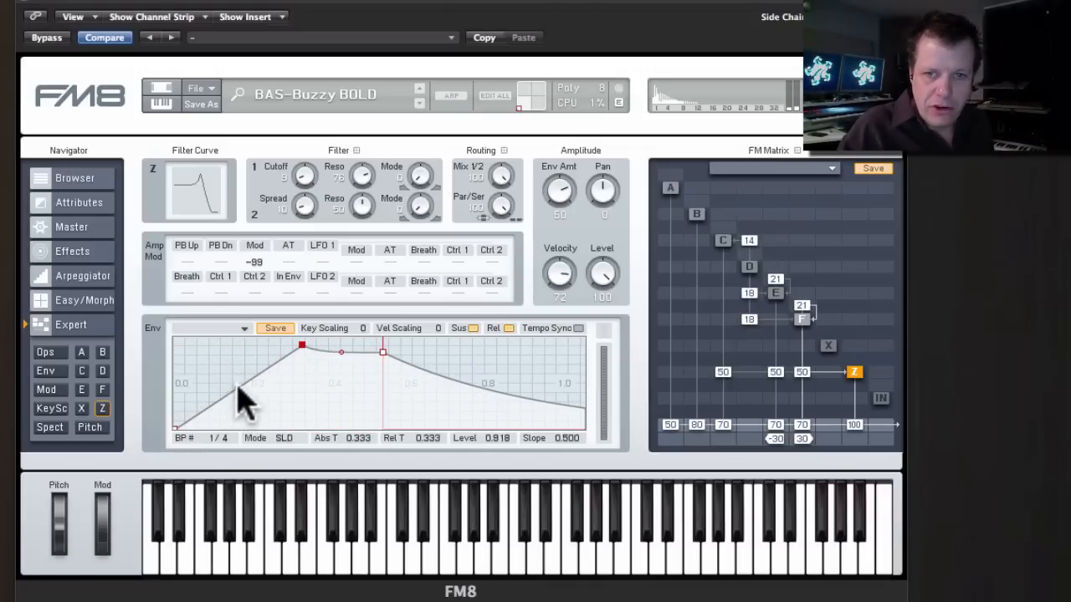
{"action": "left_click_drag", "start_coordinate": [238, 383], "coordinate": [219, 368]}
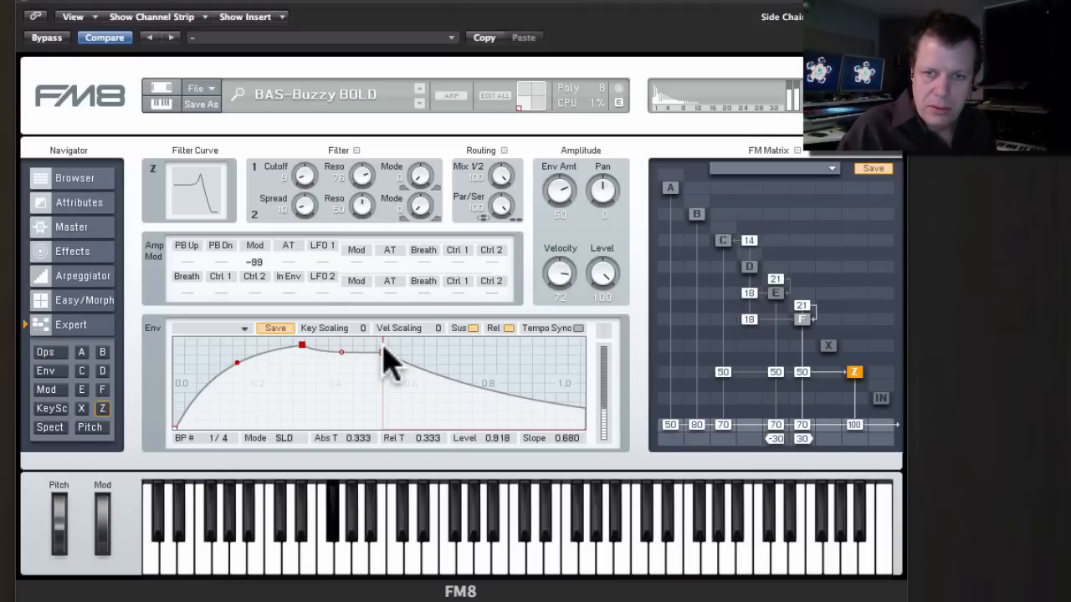
{"action": "left_click_drag", "start_coordinate": [383, 351], "coordinate": [403, 351]}
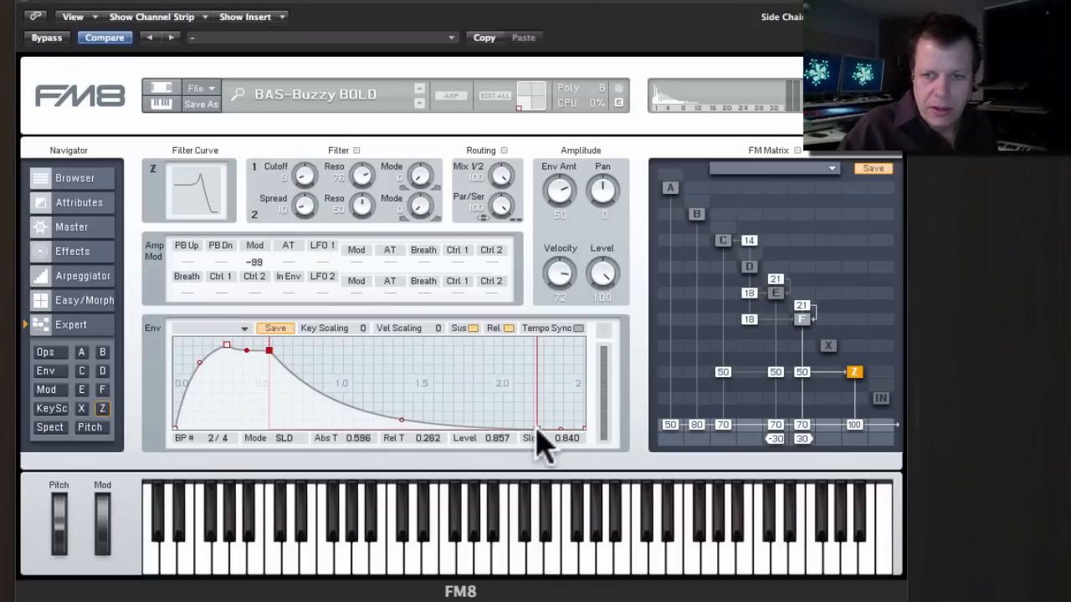
{"action": "left_click_drag", "start_coordinate": [537, 430], "coordinate": [531, 348]}
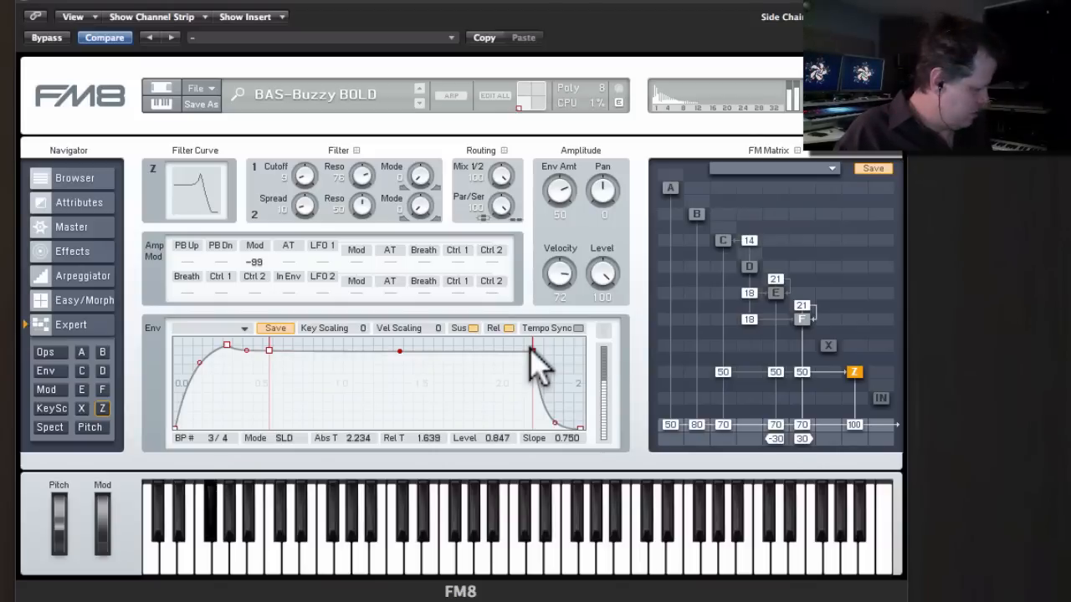
{"action": "left_click_drag", "start_coordinate": [530, 349], "coordinate": [531, 350]}
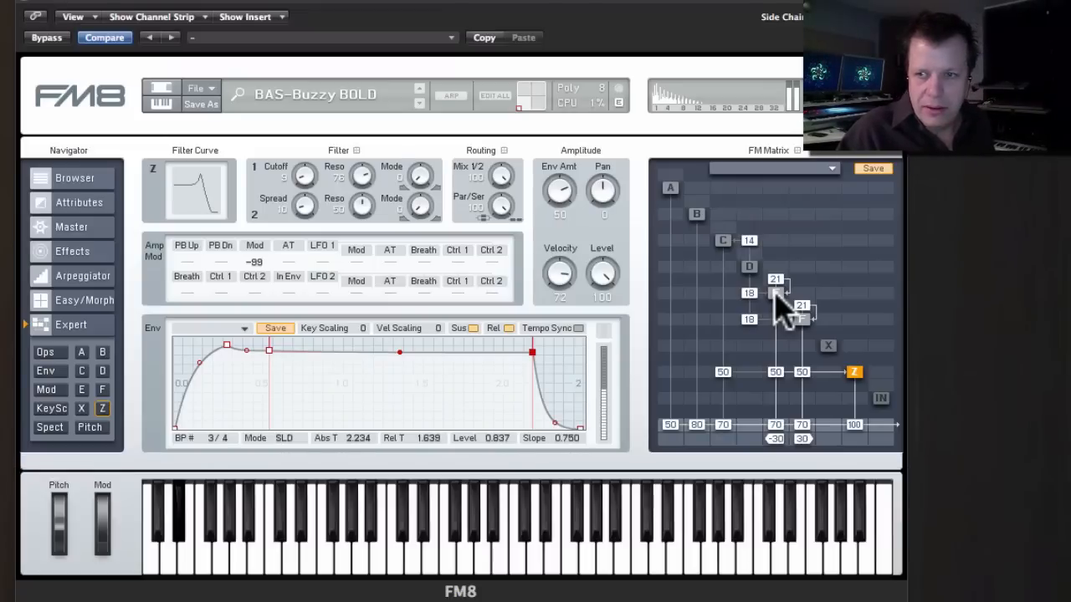
Set operator E's offset to 0.04 Hz and ratio to 1.0035, and raise D's modulation of E to 41 and of F to 51
{"action": "left_click", "coordinate": [774, 293]}
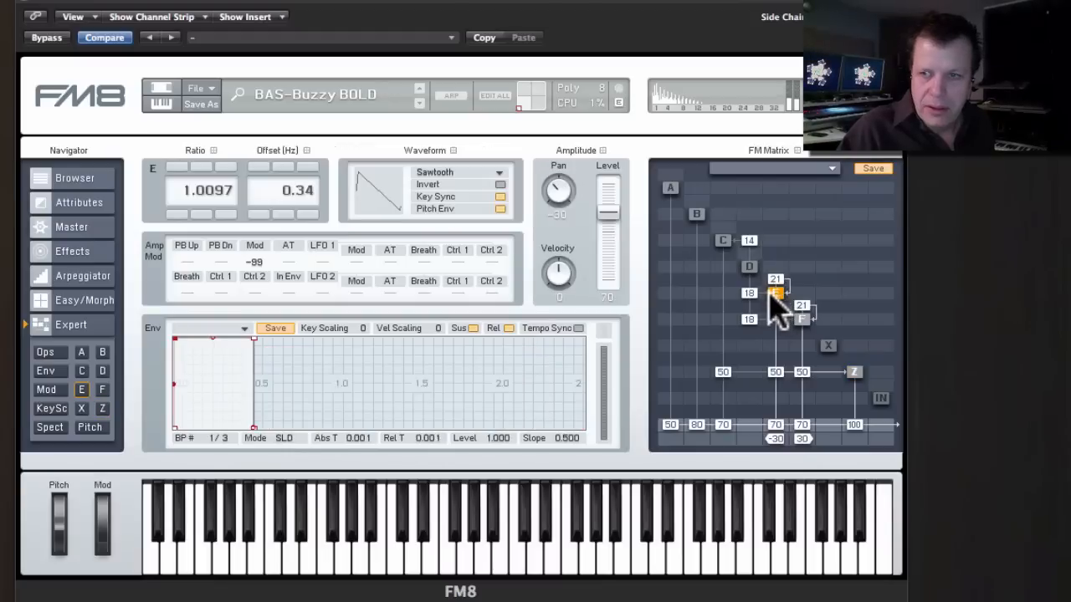
{"action": "left_click", "coordinate": [803, 319]}
{"action": "left_click", "coordinate": [775, 293]}
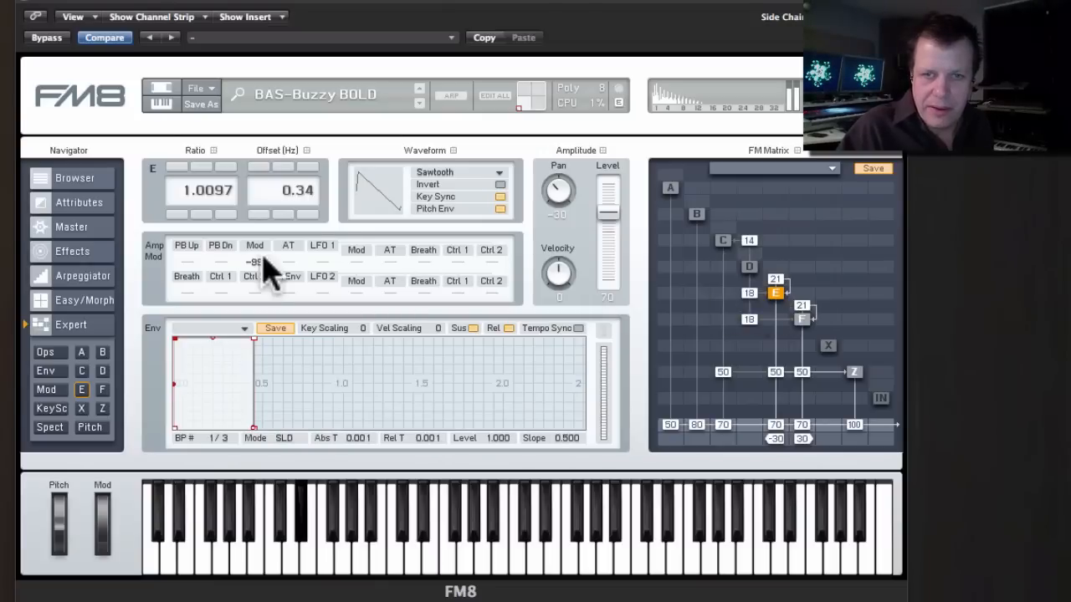
{"action": "left_click_drag", "start_coordinate": [307, 187], "coordinate": [304, 211]}
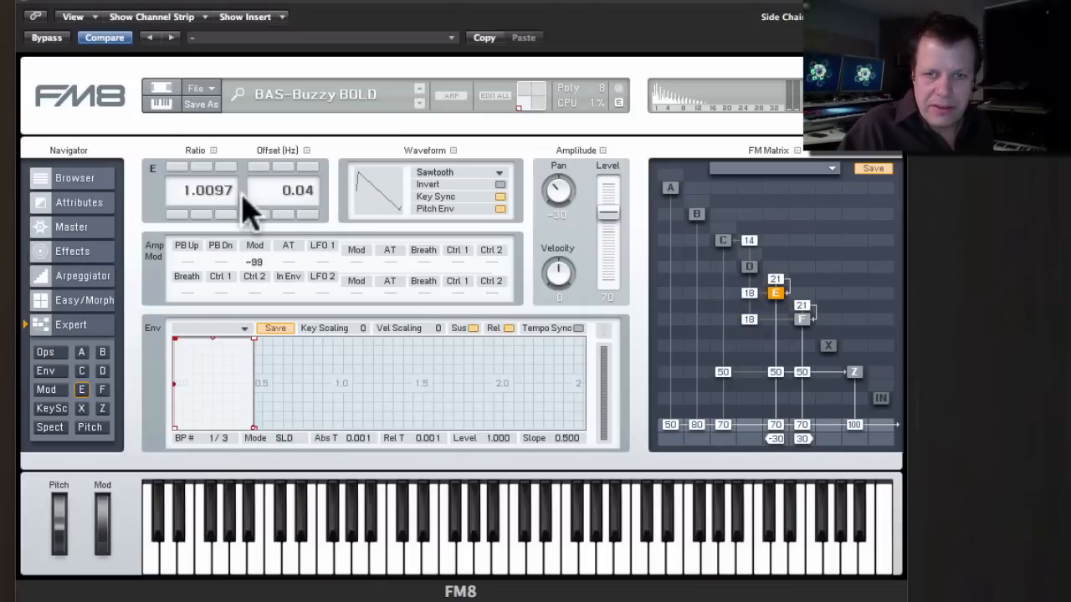
{"action": "left_click_drag", "start_coordinate": [237, 194], "coordinate": [242, 256]}
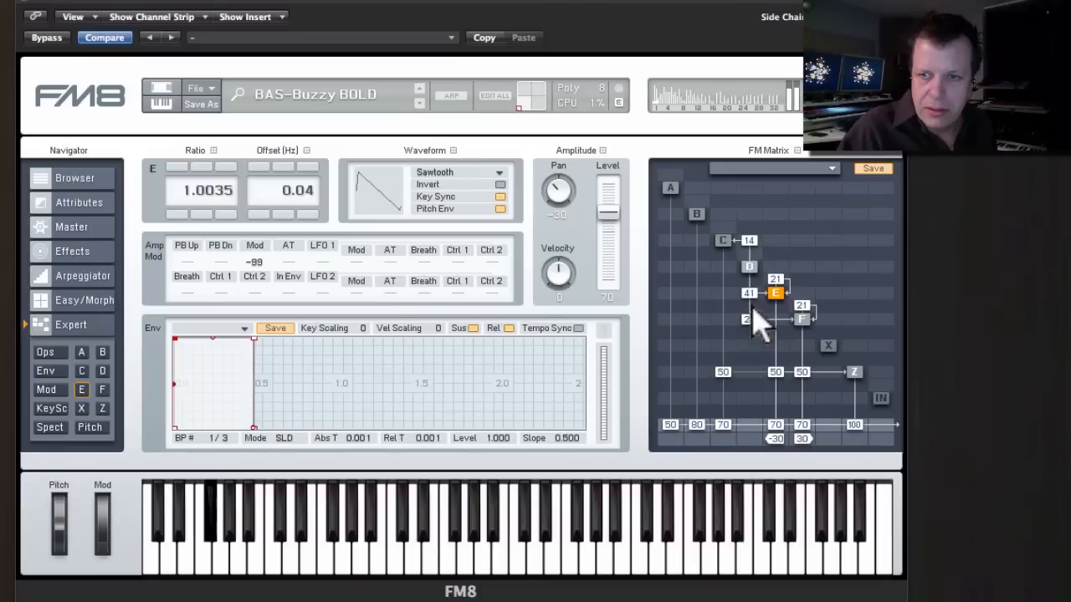
{"action": "left_click_drag", "start_coordinate": [757, 285], "coordinate": [754, 267]}
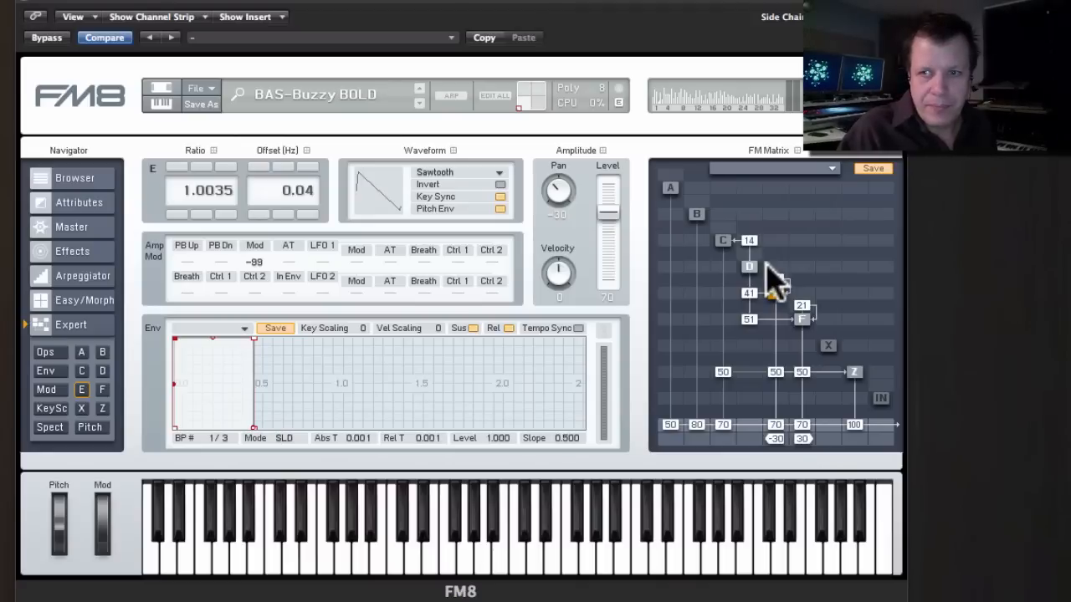
Reshape operator D's envelope: start at level 0, breakpoint 1 at 0.123 with level 0.928, breakpoint 2 with level 0.235
{"action": "left_click", "coordinate": [750, 268]}
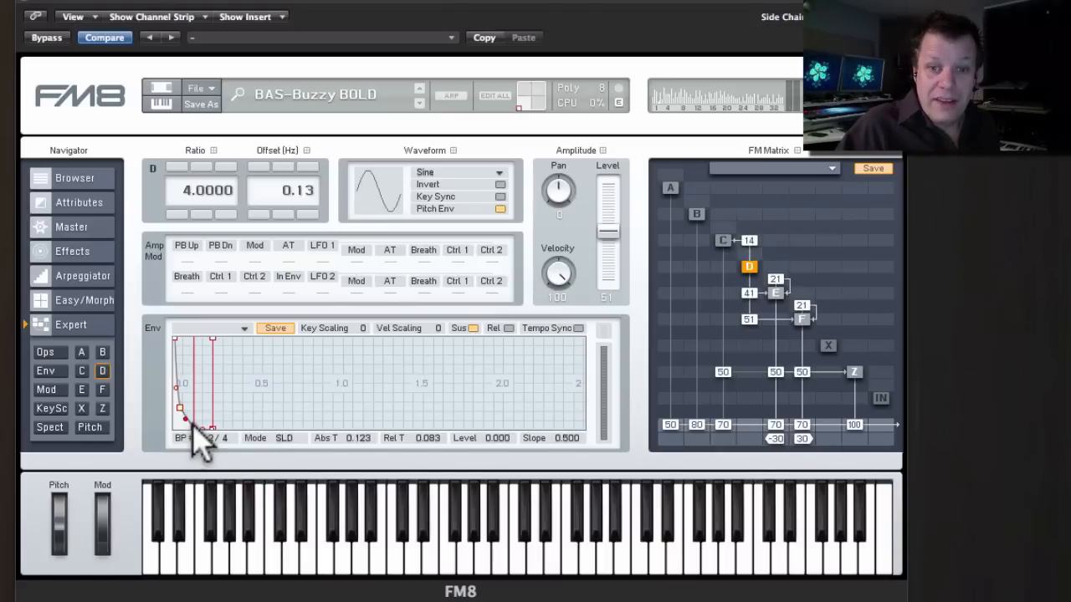
{"action": "mouse_move", "coordinate": [187, 418]}
{"action": "left_mouse_down"}
{"action": "mouse_move", "coordinate": [239, 408]}
{"action": "mouse_move", "coordinate": [179, 406]}
{"action": "mouse_move", "coordinate": [206, 411]}
{"action": "left_mouse_up"}
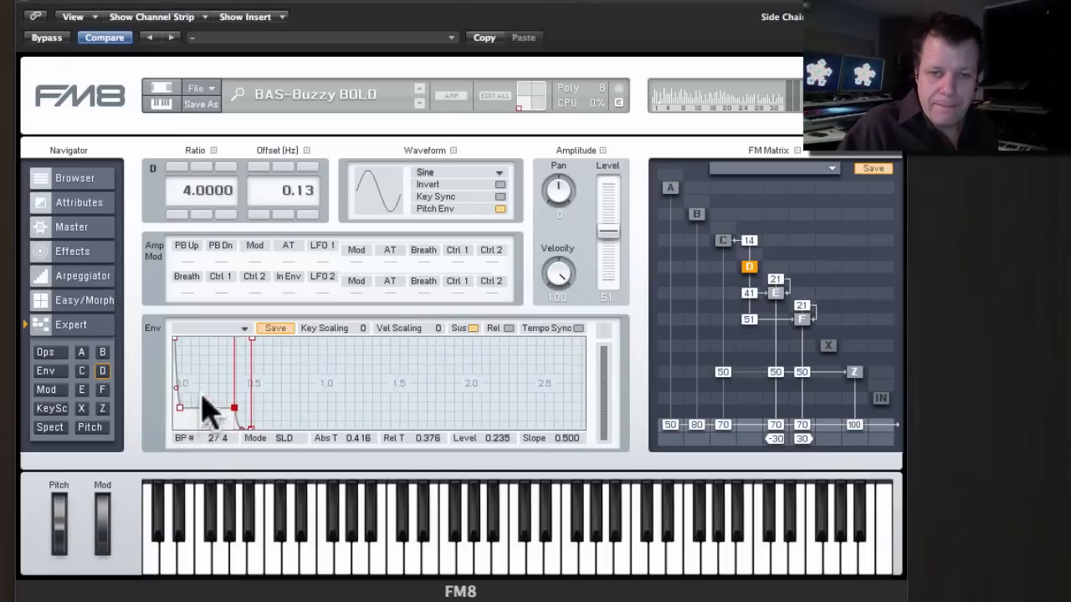
{"action": "double_click", "coordinate": [196, 373]}
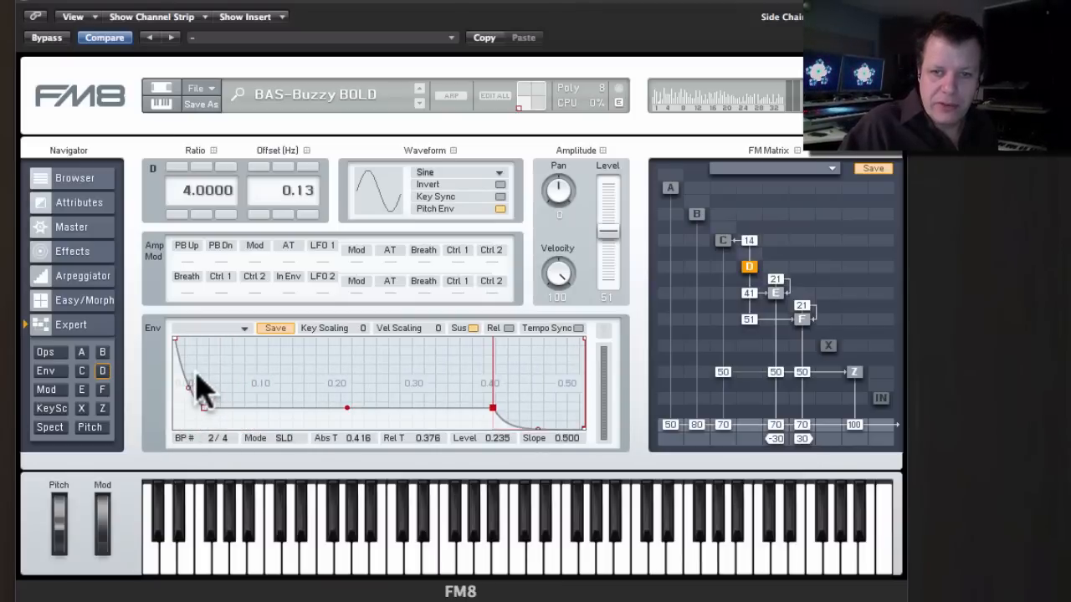
{"action": "left_click_drag", "start_coordinate": [203, 405], "coordinate": [265, 340]}
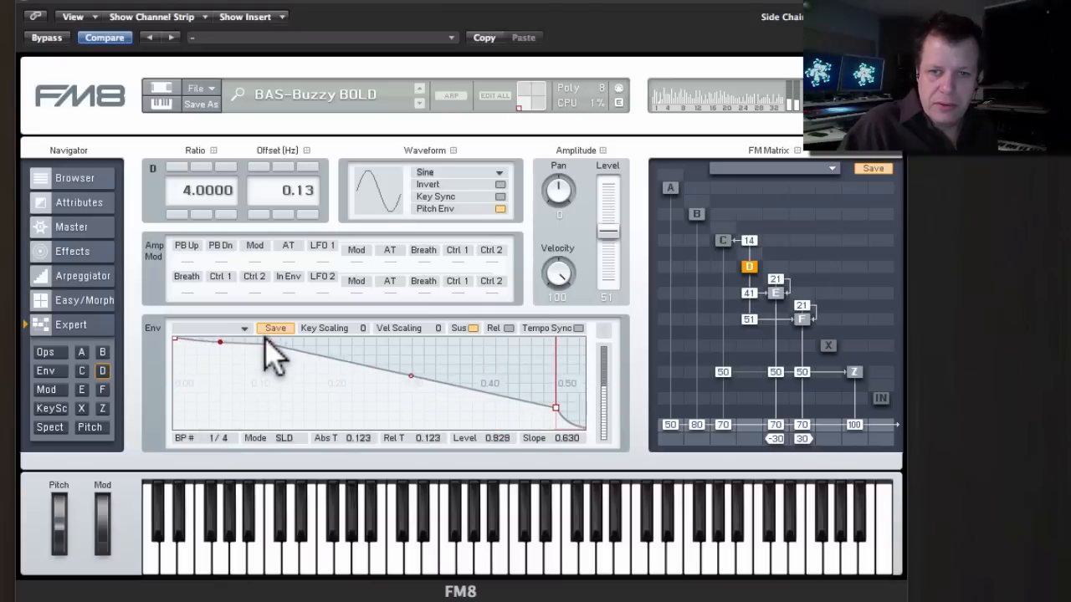
{"action": "left_click_drag", "start_coordinate": [175, 341], "coordinate": [195, 447]}
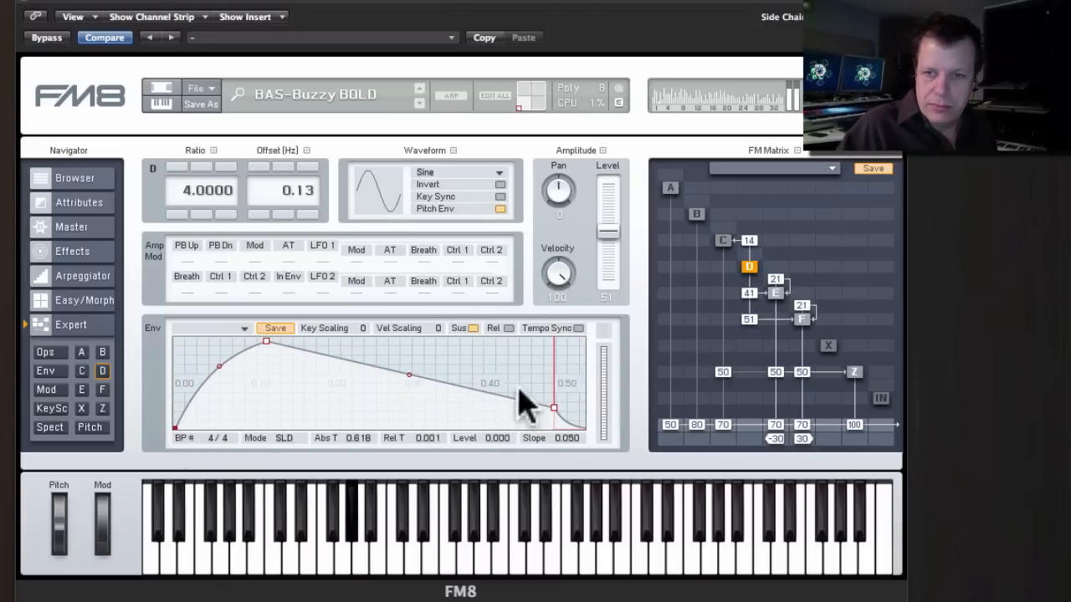
Raise operator D's envelope breakpoint 2 to level 0.929 at 0.498 and breakpoint 3 to level 0.888 at 0.616
{"action": "double_click", "coordinate": [501, 360]}
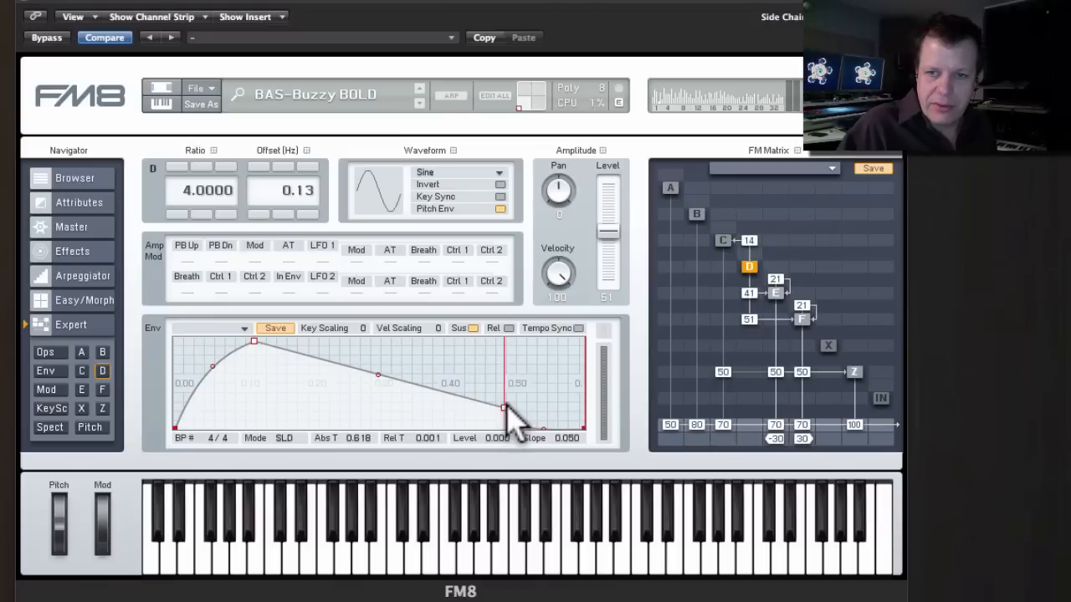
{"action": "left_click_drag", "start_coordinate": [505, 408], "coordinate": [504, 342]}
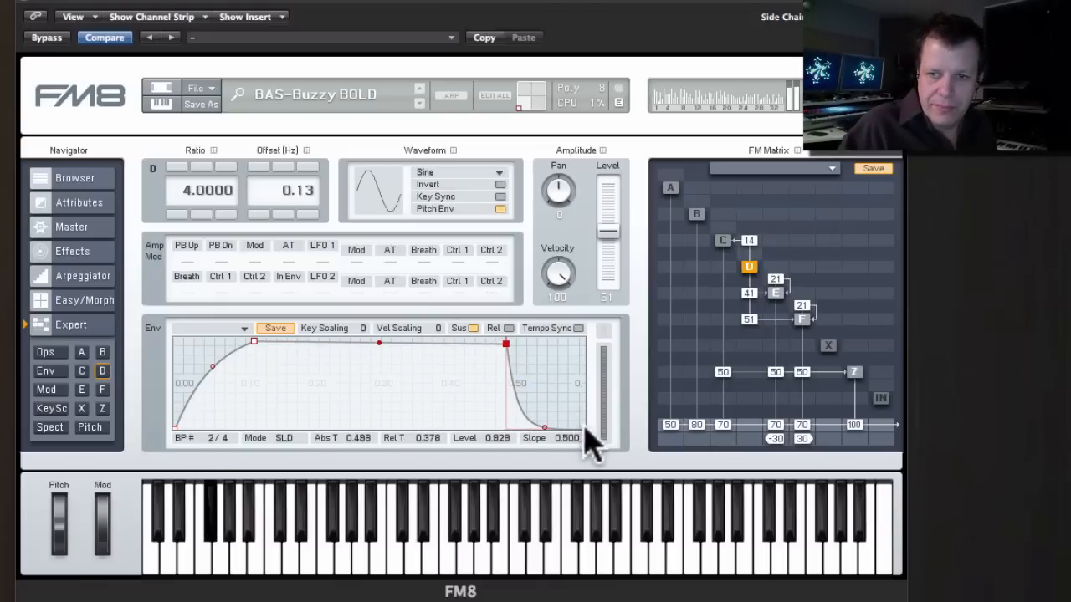
{"action": "left_click_drag", "start_coordinate": [584, 426], "coordinate": [584, 352]}
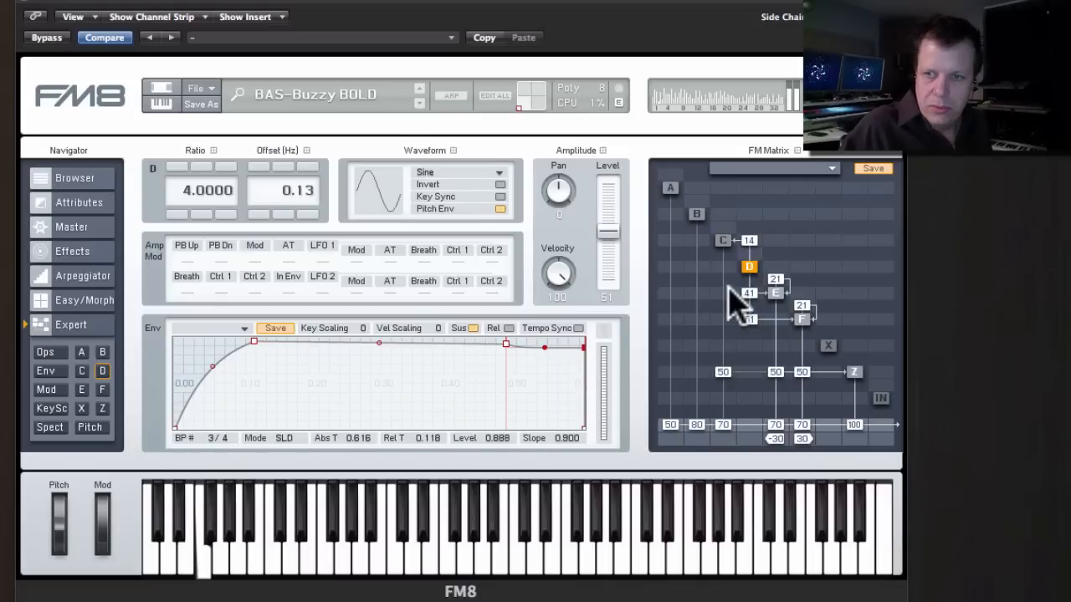
Raise D's modulation of E to 55 and of F to 63, clear its LFO 1 mod wheel amount, and set its mod wheel amount to 90
{"action": "mouse_move", "coordinate": [750, 301]}
{"action": "left_mouse_down"}
{"action": "mouse_move", "coordinate": [757, 330]}
{"action": "mouse_move", "coordinate": [749, 305]}
{"action": "left_mouse_up"}
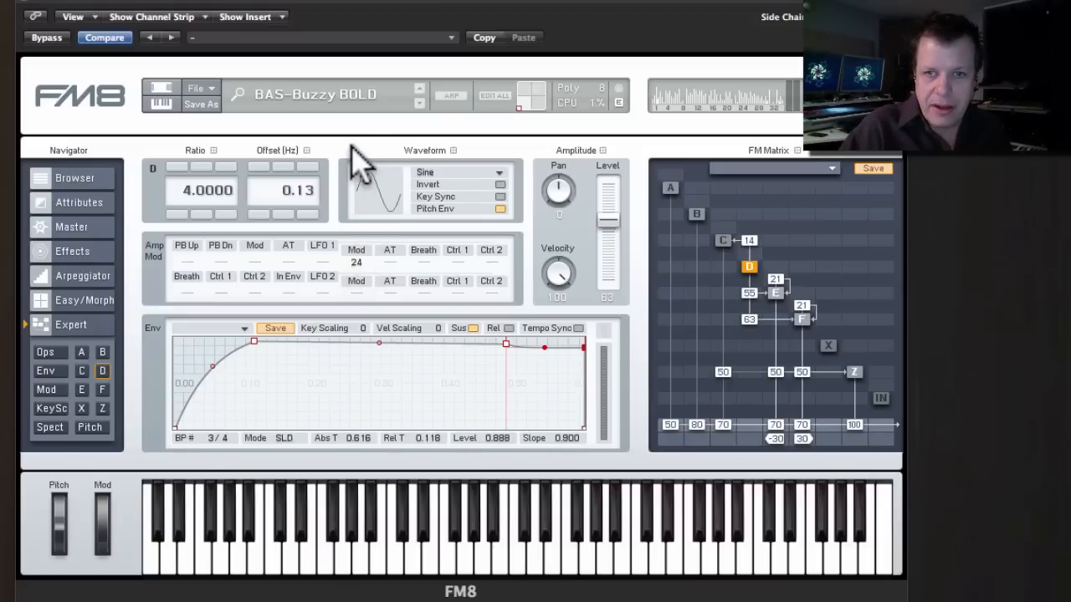
{"action": "left_click_drag", "start_coordinate": [365, 224], "coordinate": [370, 259]}
{"action": "left_click_drag", "start_coordinate": [253, 259], "coordinate": [272, 16]}
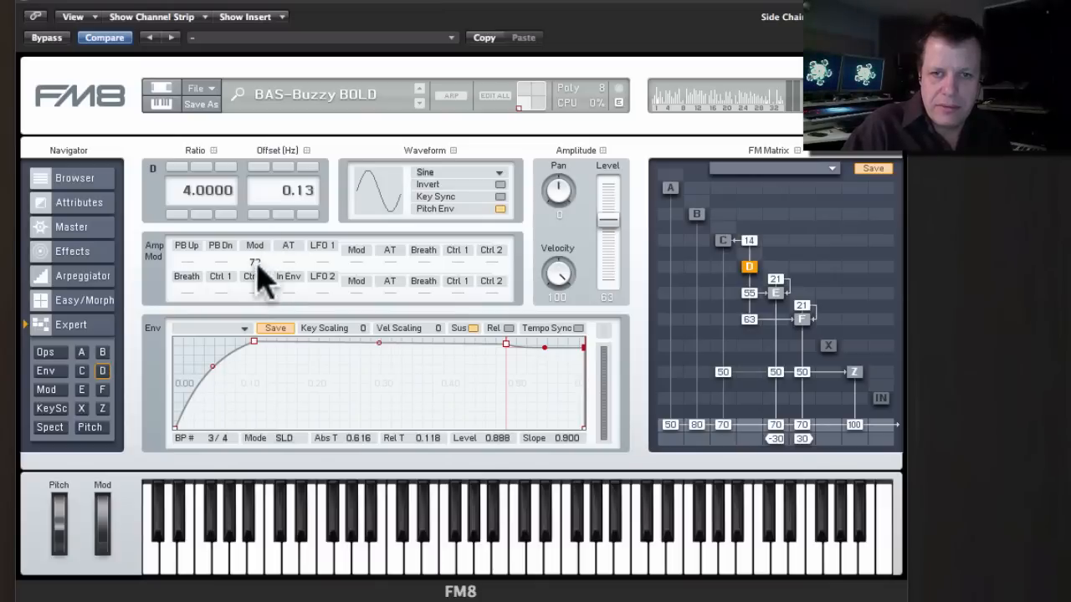
{"action": "left_click_drag", "start_coordinate": [255, 261], "coordinate": [261, 182]}
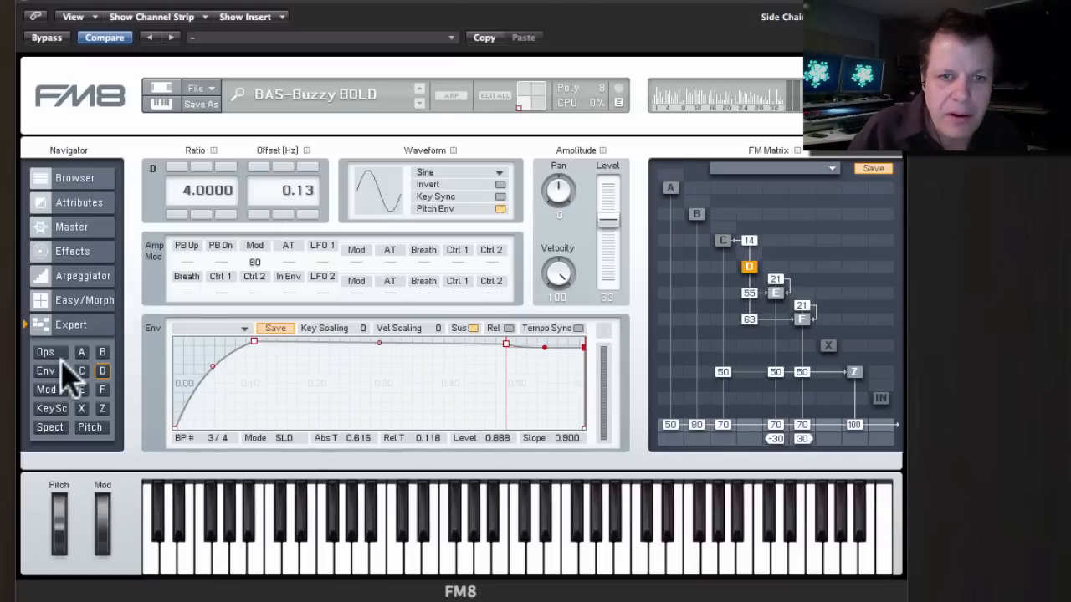
In the modulation matrix, clear the mod wheel amounts for A, B, F and Z, and set C to 38, D to 100 and E to 82
{"action": "left_click", "coordinate": [53, 390]}
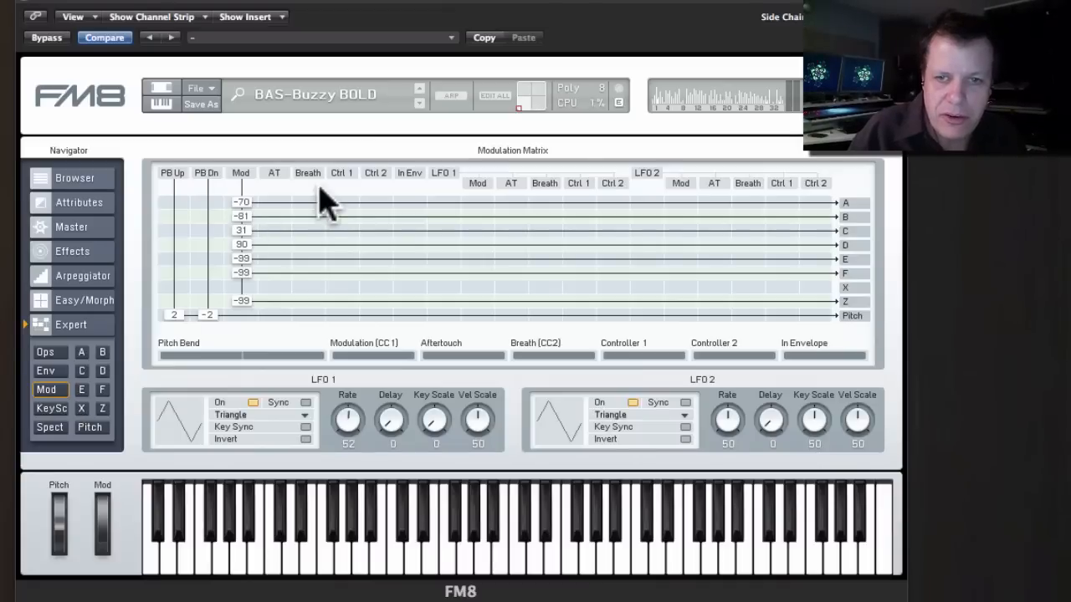
{"action": "double_click", "coordinate": [243, 274]}
{"action": "double_click", "coordinate": [242, 259]}
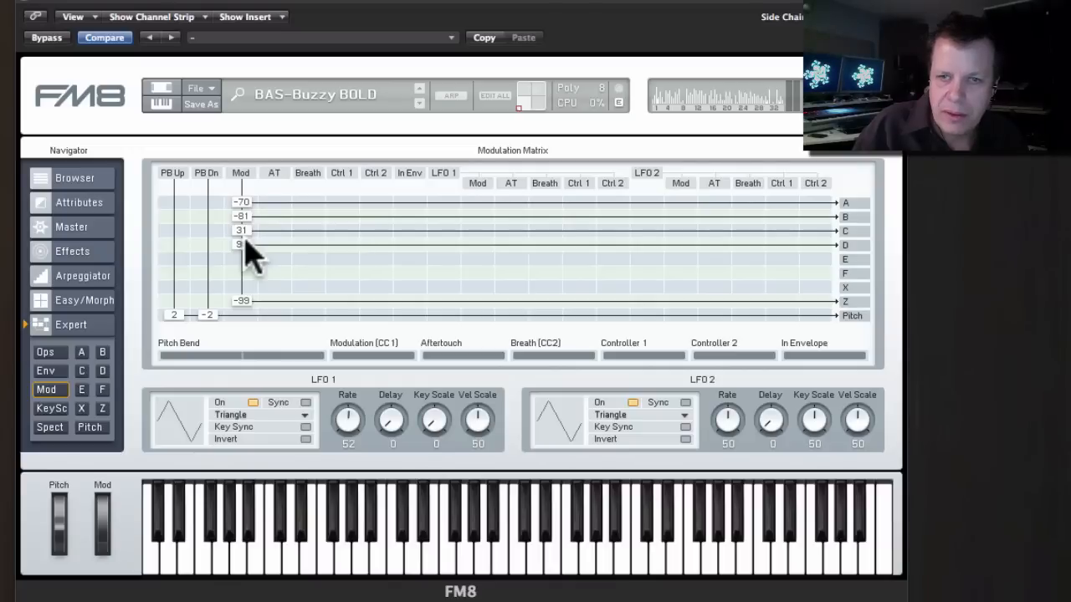
{"action": "double_click", "coordinate": [241, 231]}
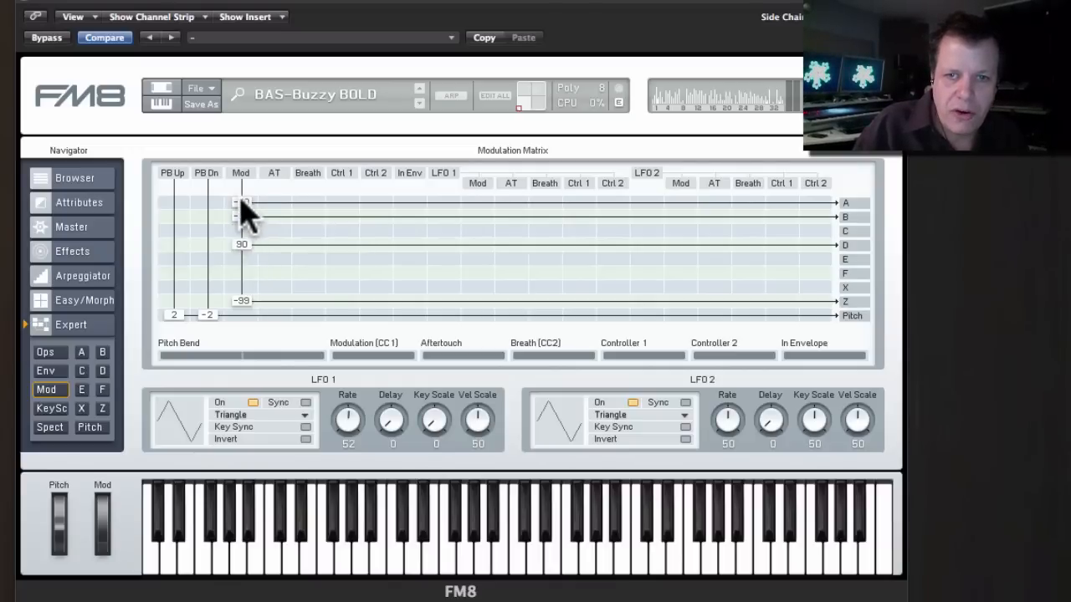
{"action": "double_click", "coordinate": [242, 216]}
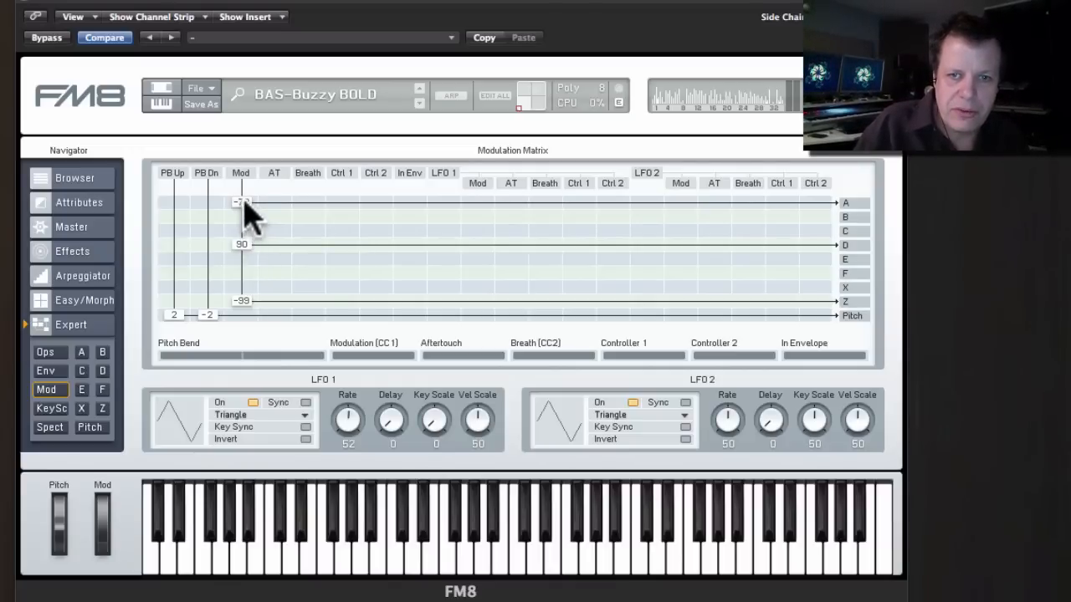
{"action": "double_click", "coordinate": [244, 203]}
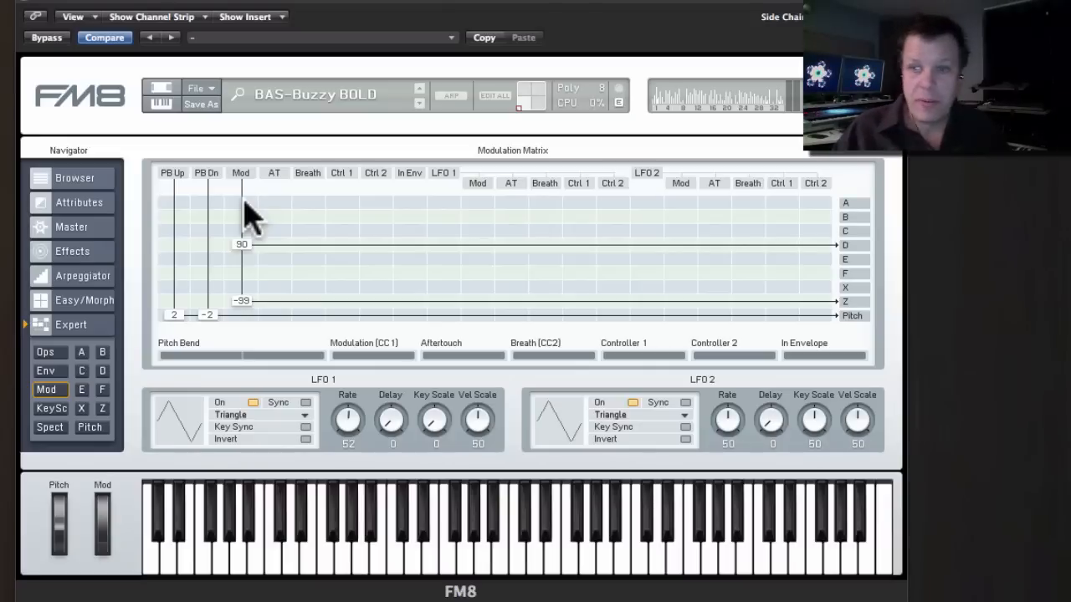
{"action": "double_click", "coordinate": [243, 301]}
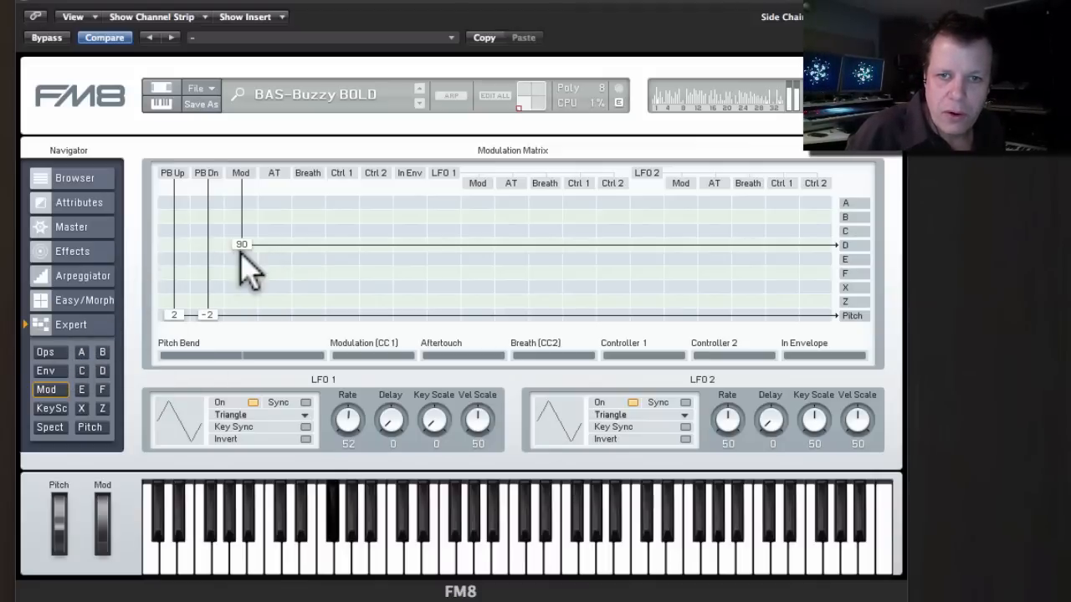
{"action": "left_click_drag", "start_coordinate": [242, 258], "coordinate": [247, 228]}
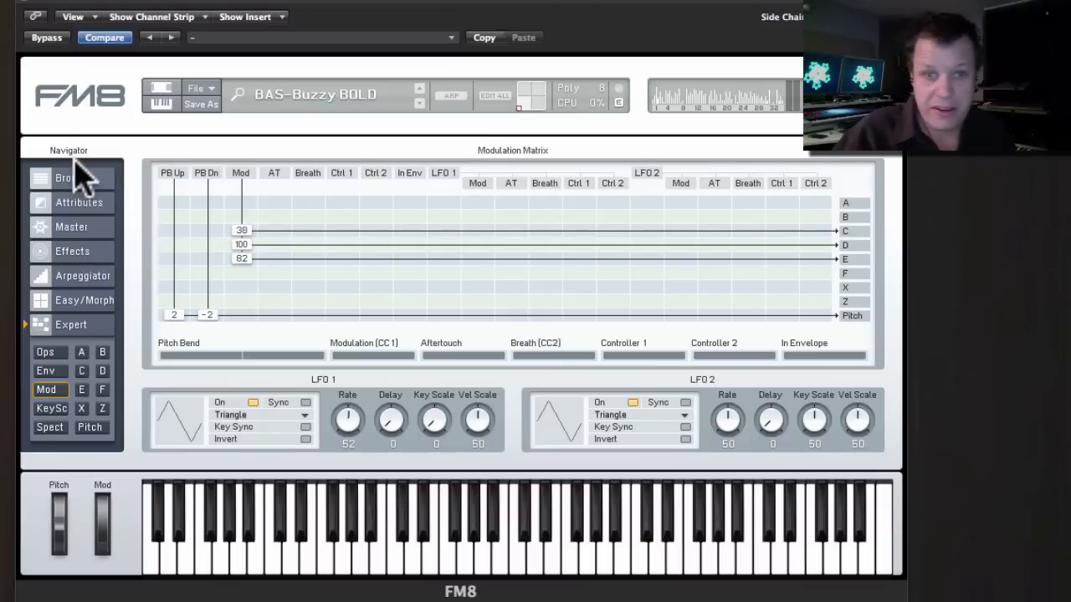
In the master settings, set unison to 10 voices with detune 65 and pan 36
{"action": "left_click", "coordinate": [46, 353]}
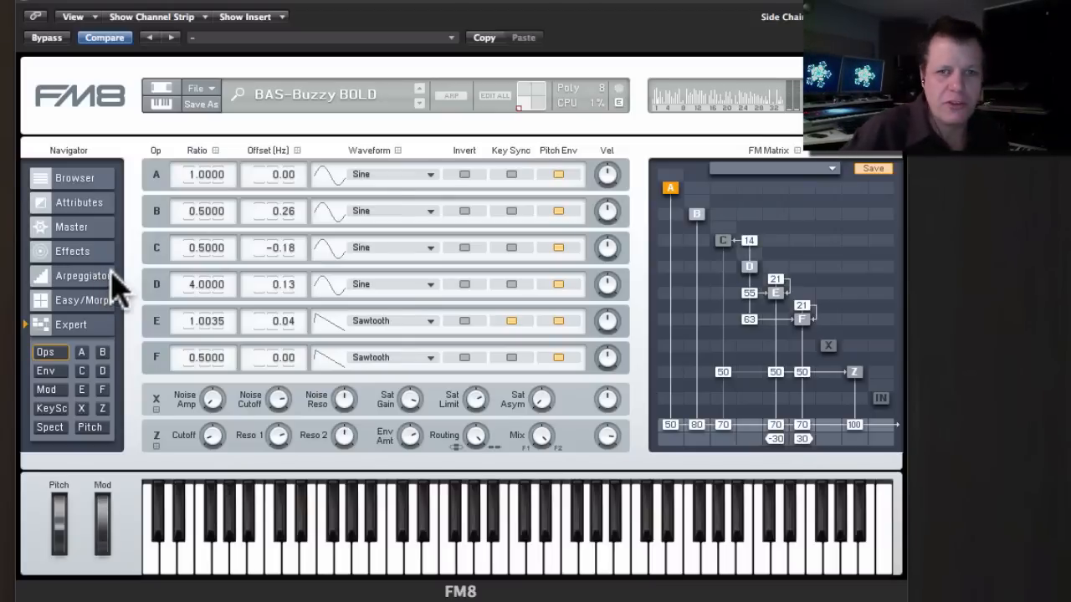
{"action": "left_click", "coordinate": [84, 229]}
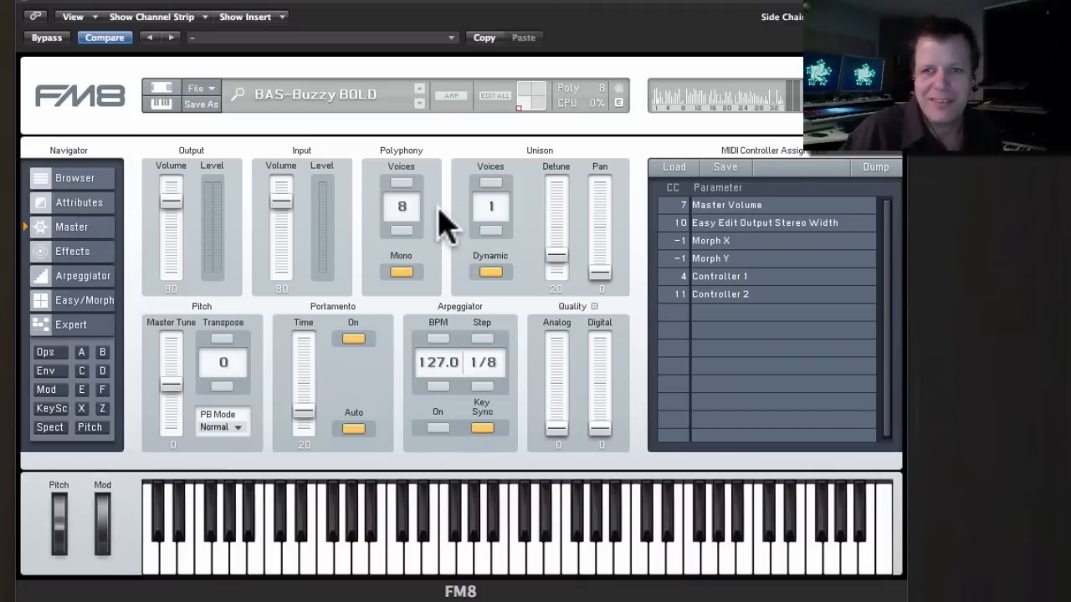
{"action": "left_click_drag", "start_coordinate": [556, 245], "coordinate": [568, 194]}
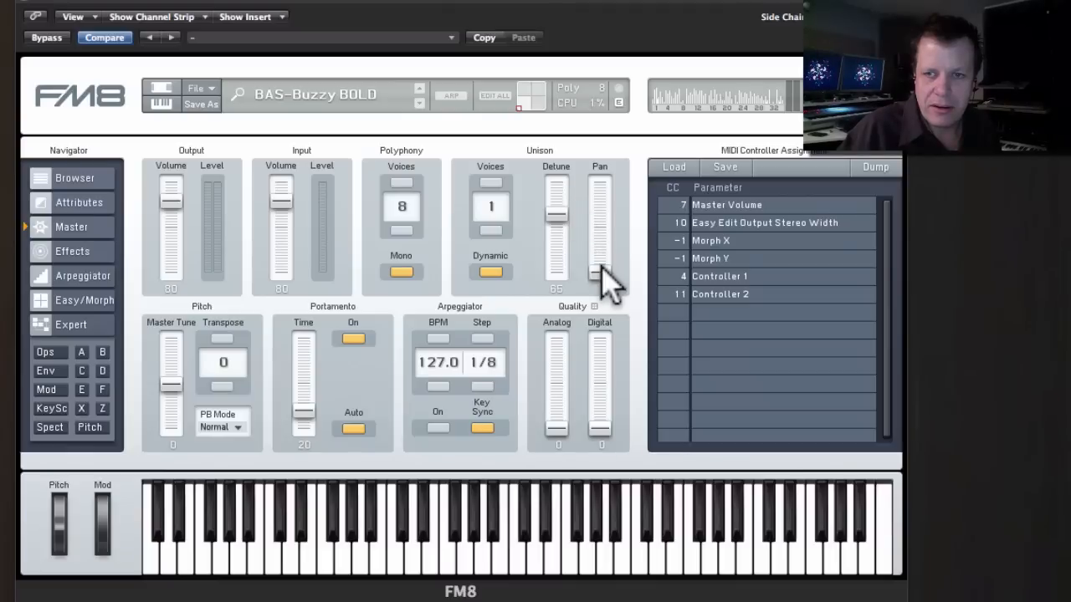
{"action": "left_click_drag", "start_coordinate": [601, 274], "coordinate": [617, 240]}
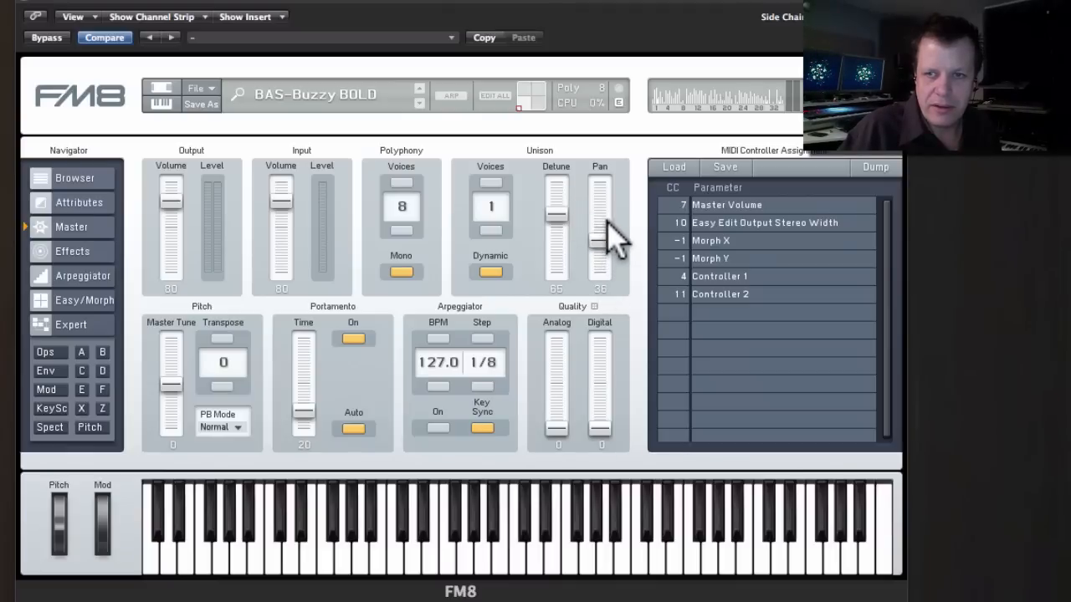
{"action": "double_click", "coordinate": [492, 182]}
{"action": "double_click", "coordinate": [492, 228]}
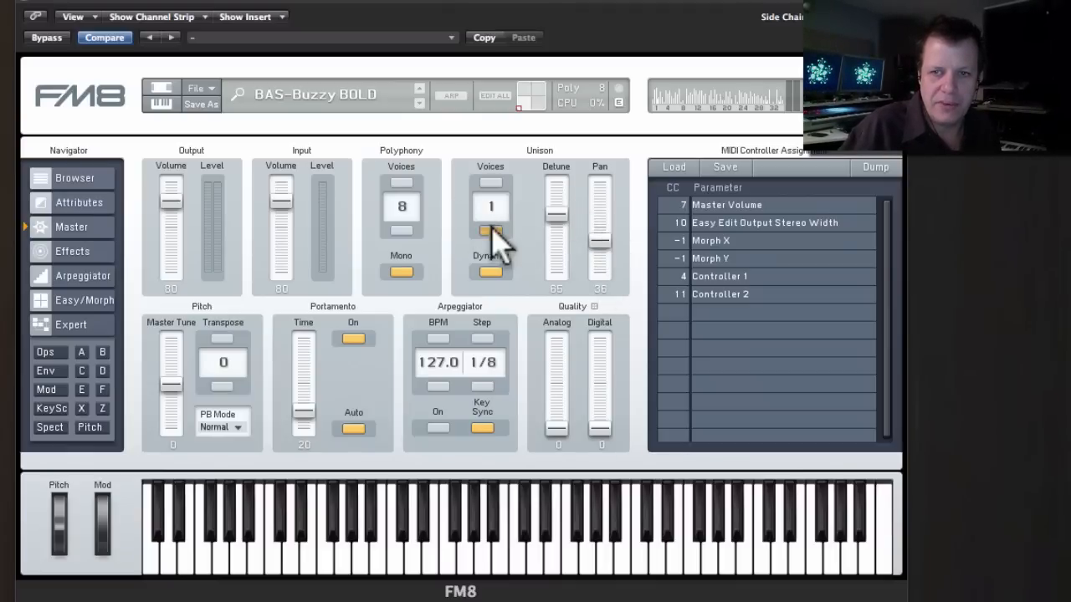
{"action": "left_click", "coordinate": [492, 180]}
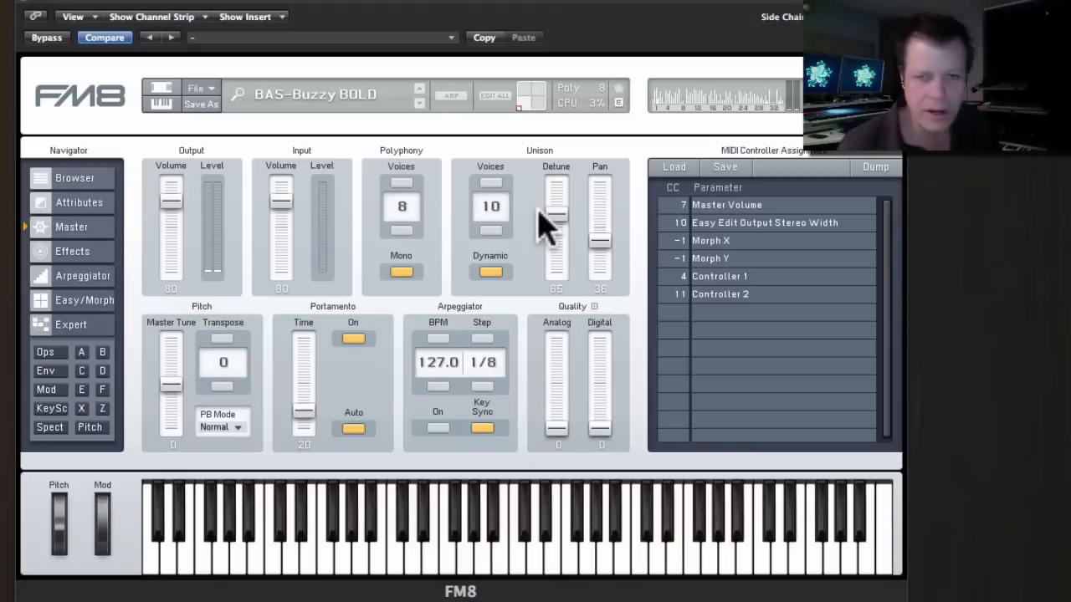
Set operator E's ratio to 4.0035 and centre the output pan of operators E and F
{"action": "left_click", "coordinate": [56, 354]}
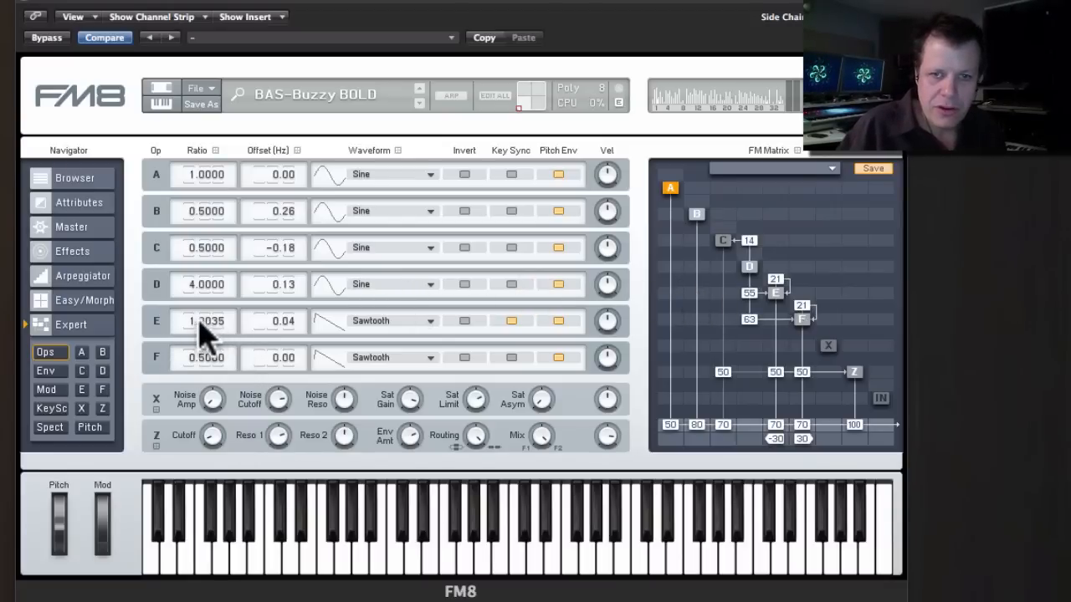
{"action": "left_click_drag", "start_coordinate": [191, 318], "coordinate": [193, 282]}
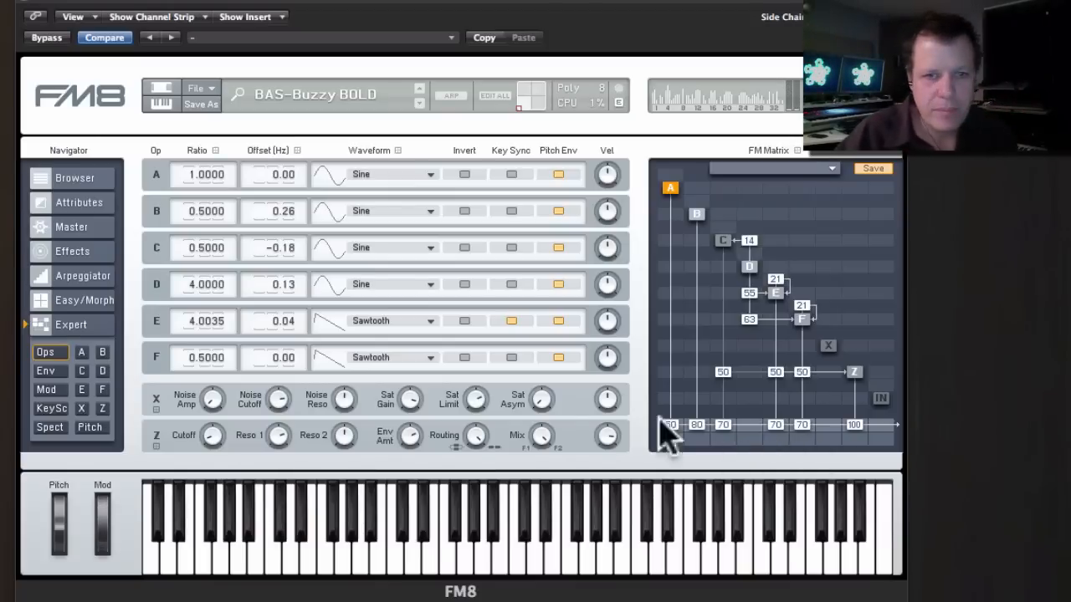
Reshape the pitch envelope: start at level -0.980, and move breakpoint 2 to 0.067 with level -0.020 and slope 0.770
{"action": "left_click", "coordinate": [92, 429]}
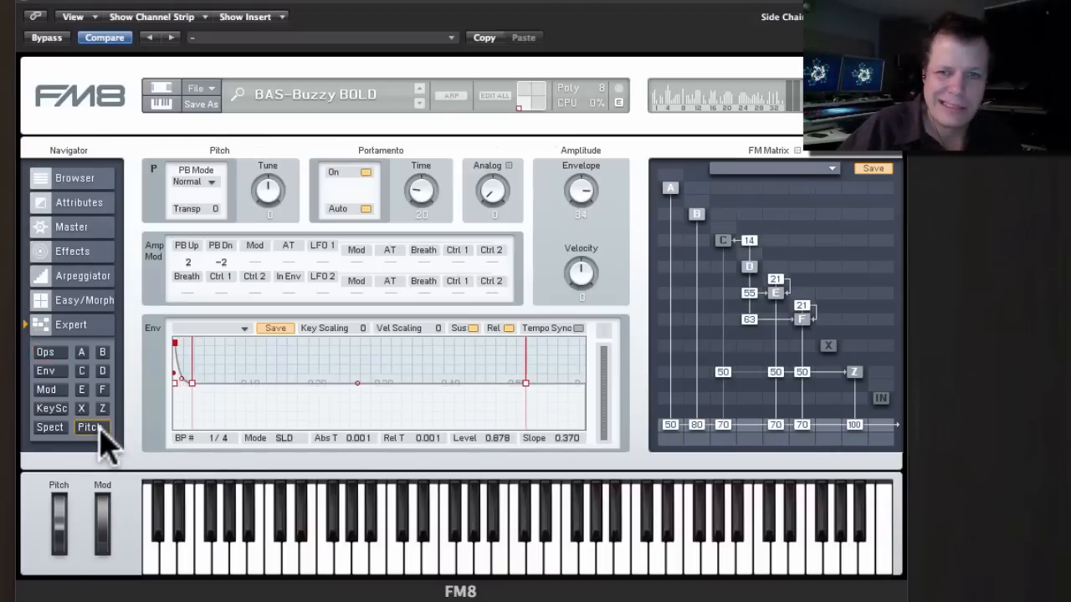
{"action": "left_click", "coordinate": [45, 352]}
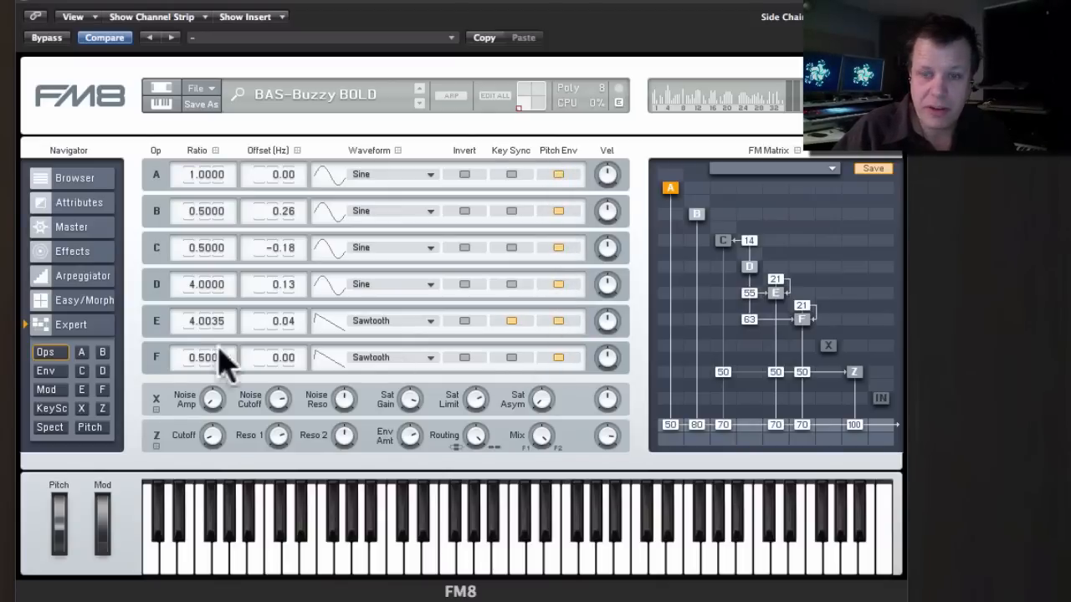
{"action": "left_click", "coordinate": [94, 428]}
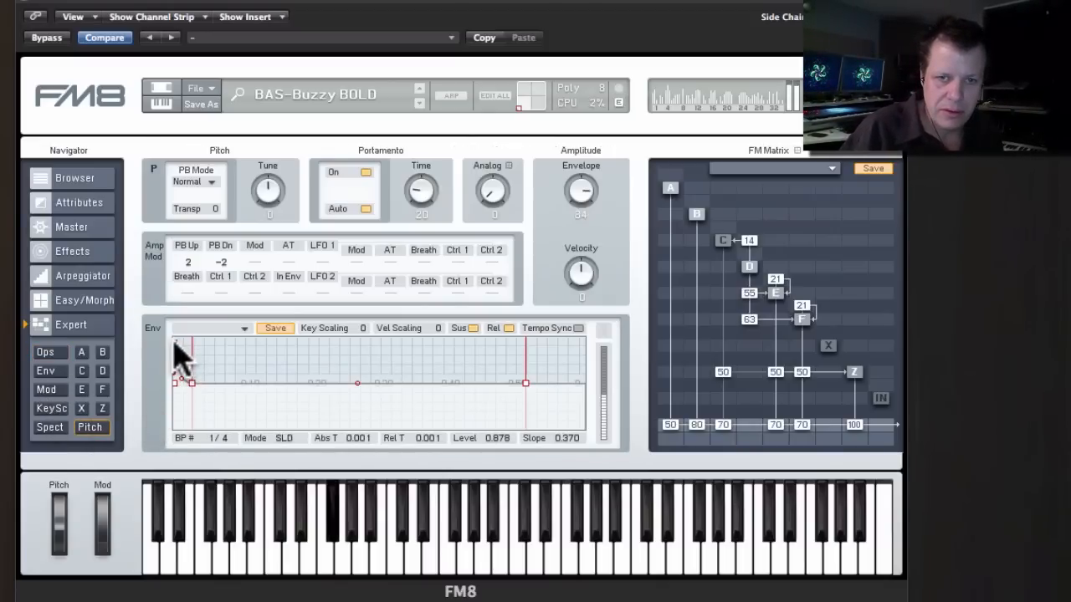
{"action": "left_click_drag", "start_coordinate": [175, 341], "coordinate": [171, 425]}
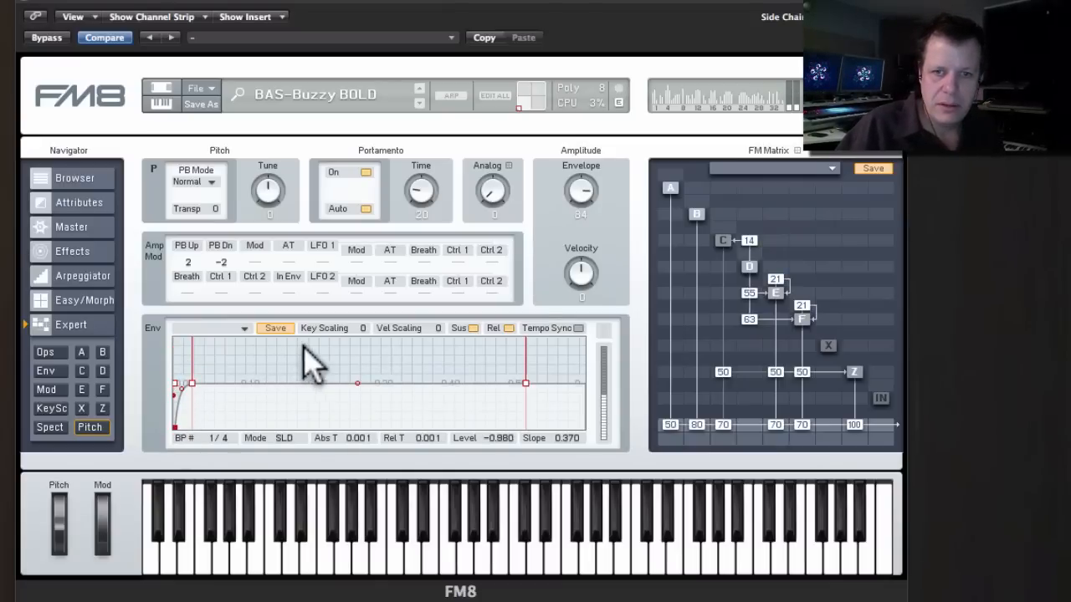
{"action": "left_click_drag", "start_coordinate": [313, 342], "coordinate": [241, 304]}
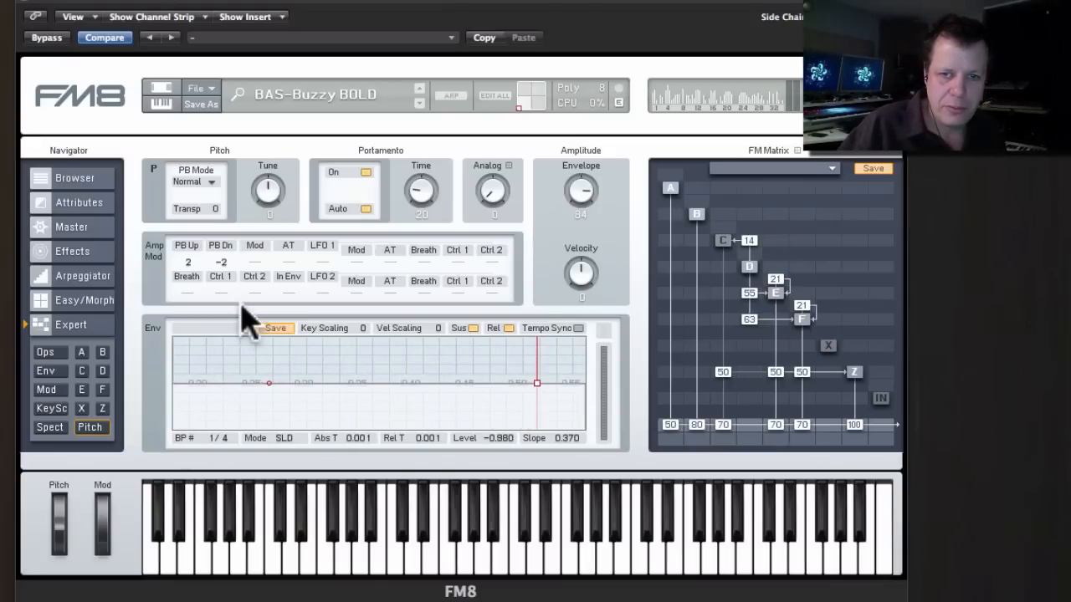
{"action": "left_click_drag", "start_coordinate": [229, 371], "coordinate": [478, 378]}
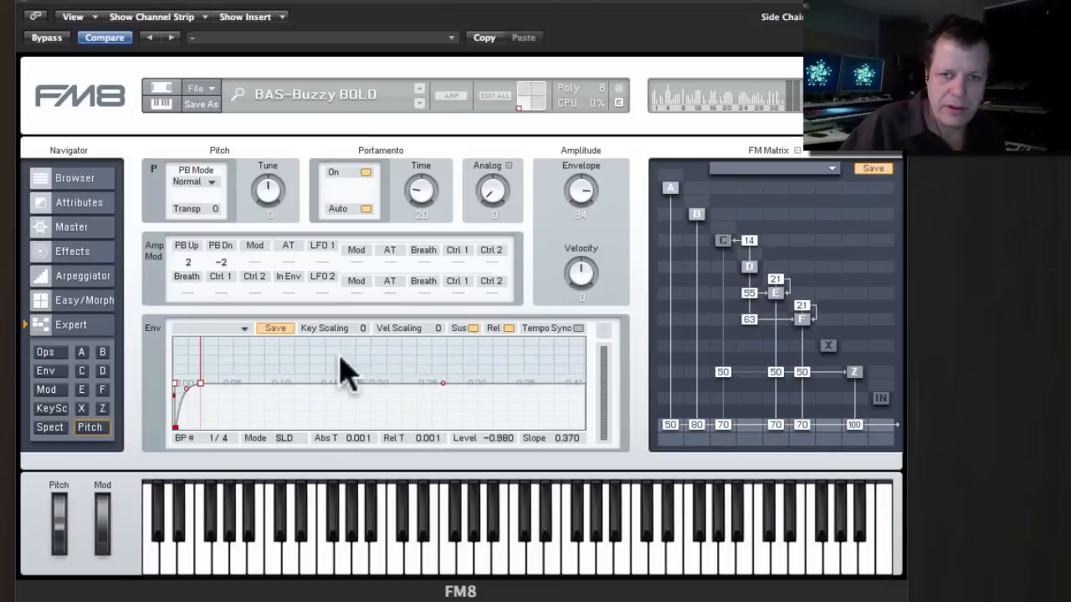
{"action": "left_click_drag", "start_coordinate": [343, 372], "coordinate": [464, 376]}
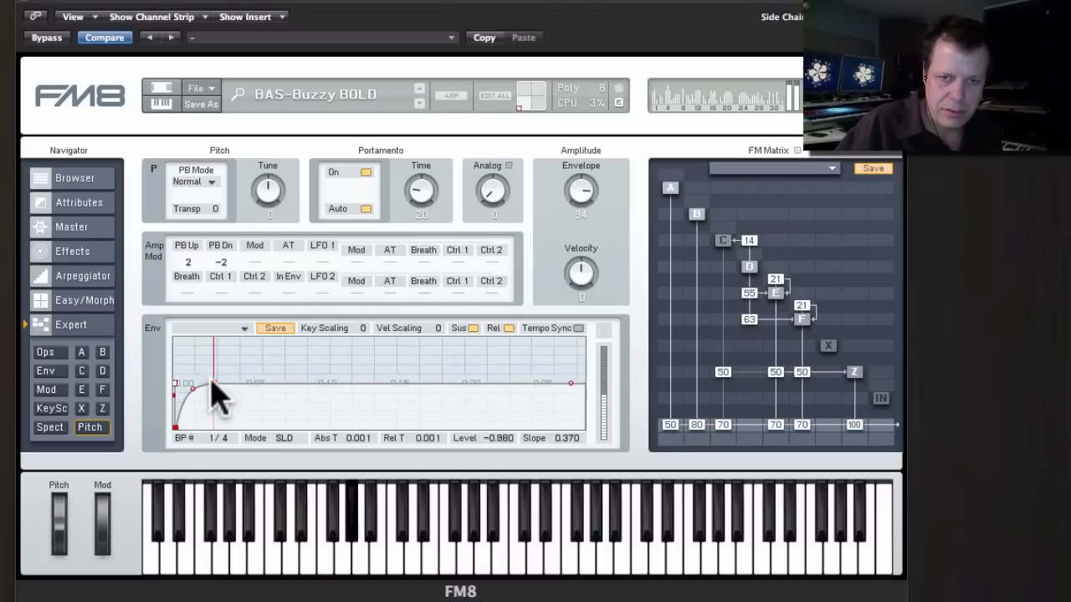
{"action": "left_click_drag", "start_coordinate": [213, 383], "coordinate": [269, 383]}
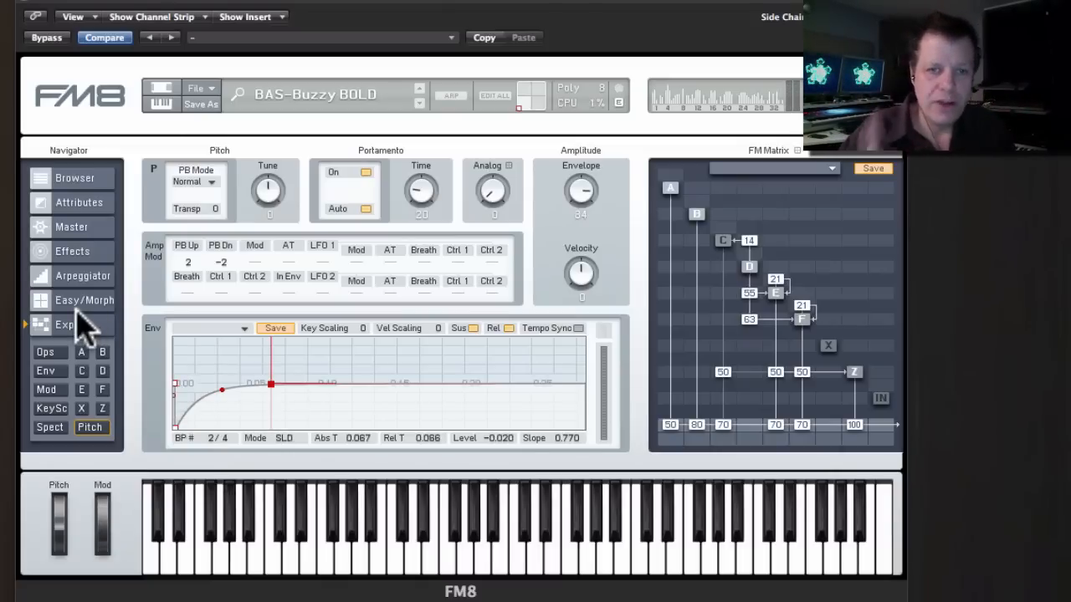
Enable the Talk Wah effect with Bright and Modwheel on, size 21 and mouth 0, and set the overall effects amount to 50
{"action": "left_click", "coordinate": [80, 252]}
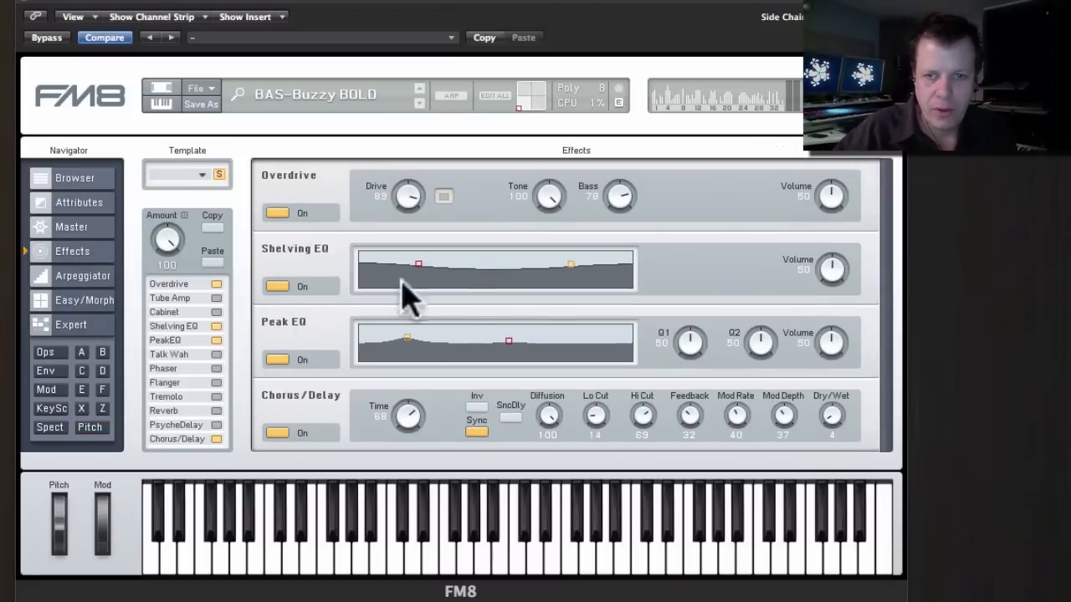
{"action": "left_click", "coordinate": [216, 354]}
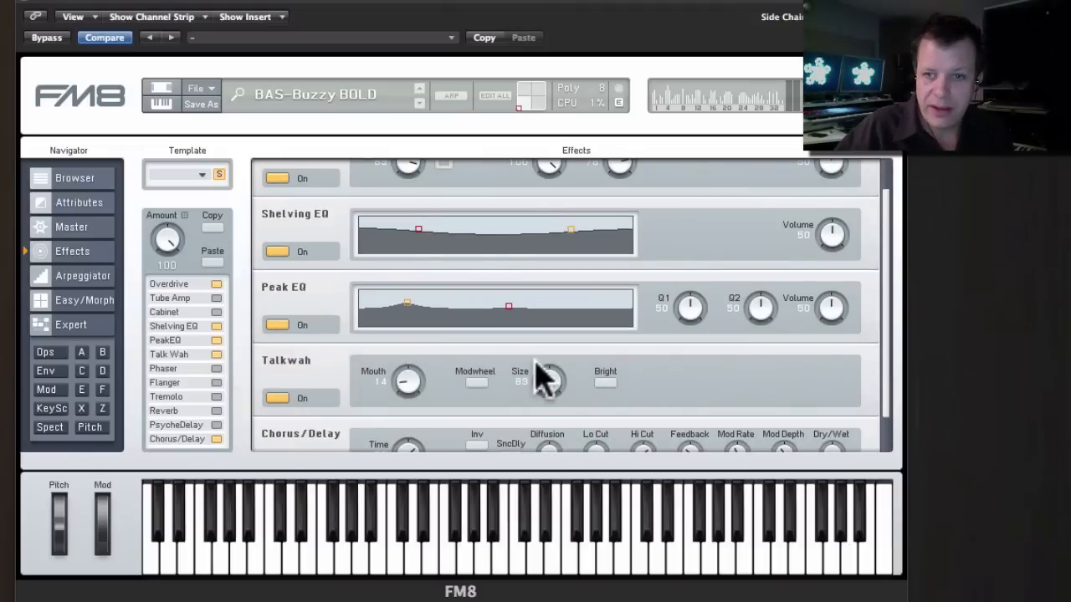
{"action": "left_click", "coordinate": [604, 382]}
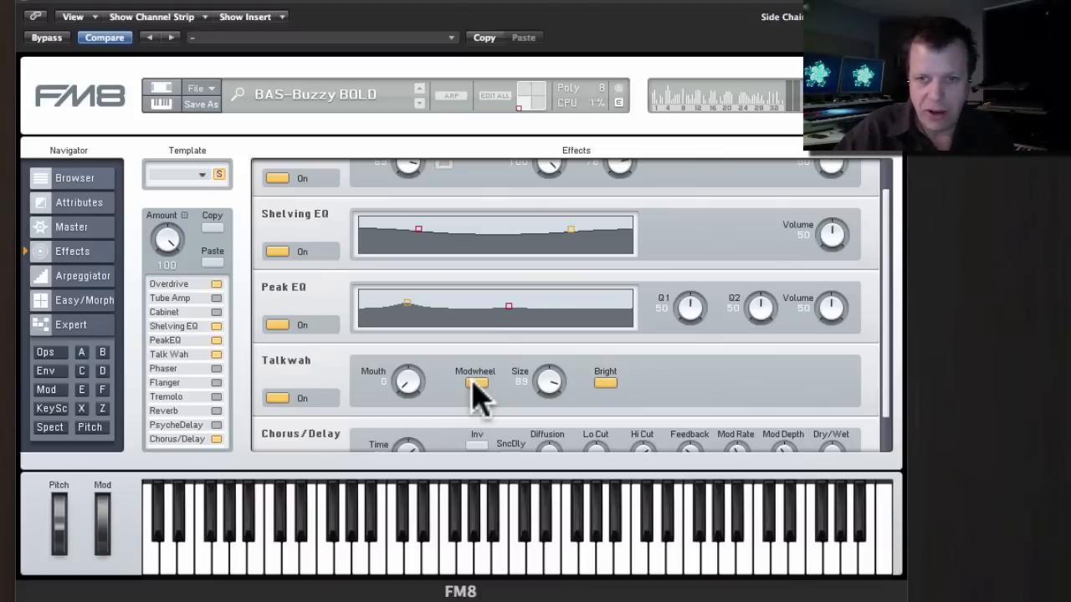
{"action": "mouse_move", "coordinate": [408, 387]}
{"action": "left_mouse_down"}
{"action": "mouse_move", "coordinate": [411, 335]}
{"action": "mouse_move", "coordinate": [410, 377]}
{"action": "left_mouse_up"}
{"action": "left_click_drag", "start_coordinate": [540, 386], "coordinate": [569, 481]}
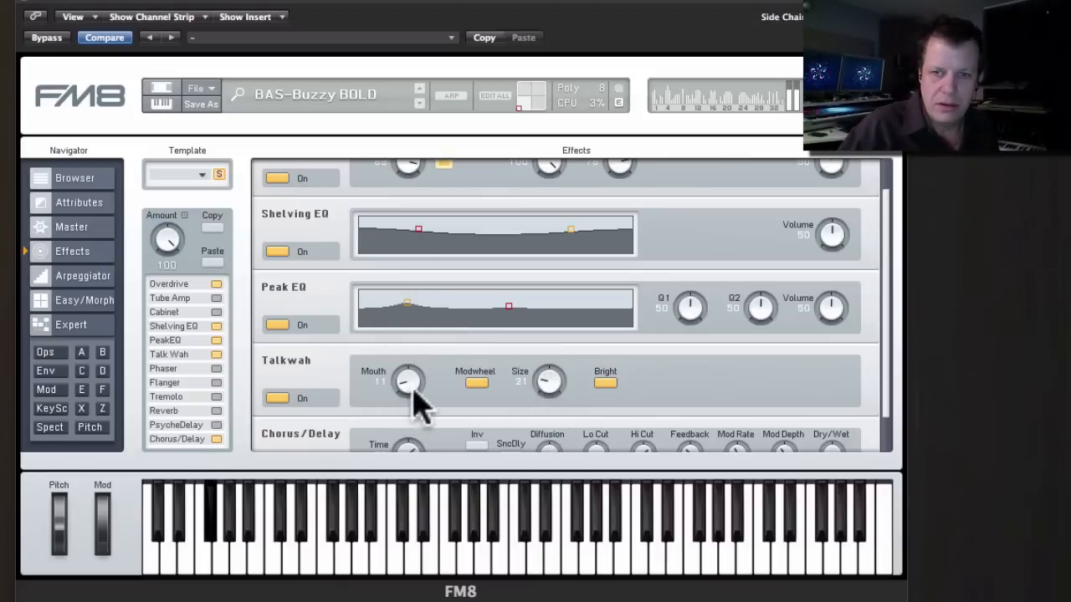
{"action": "left_click_drag", "start_coordinate": [411, 385], "coordinate": [412, 378]}
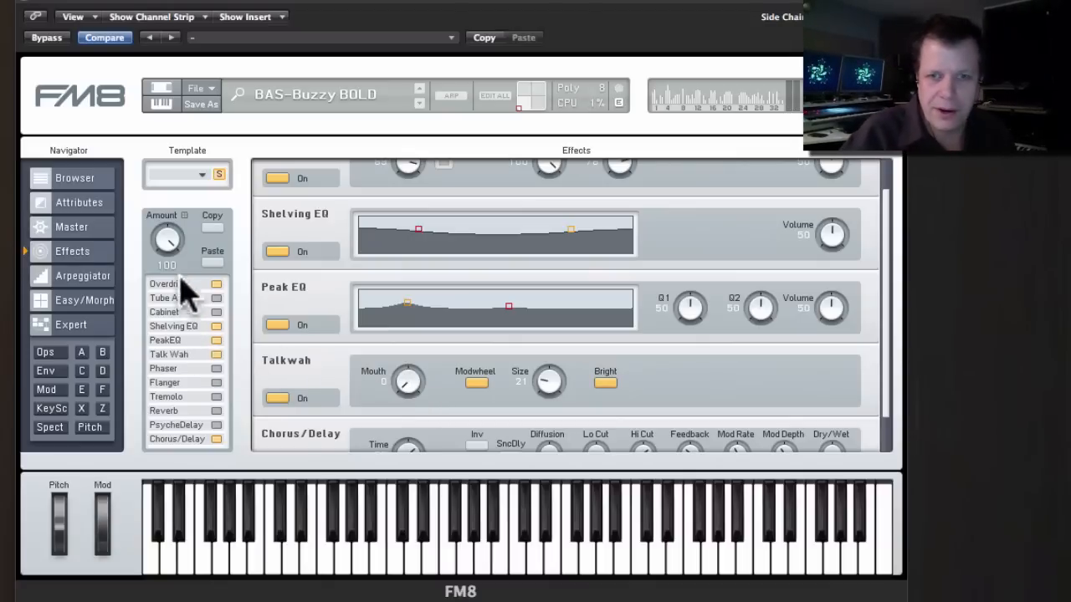
{"action": "left_click_drag", "start_coordinate": [167, 237], "coordinate": [179, 293]}
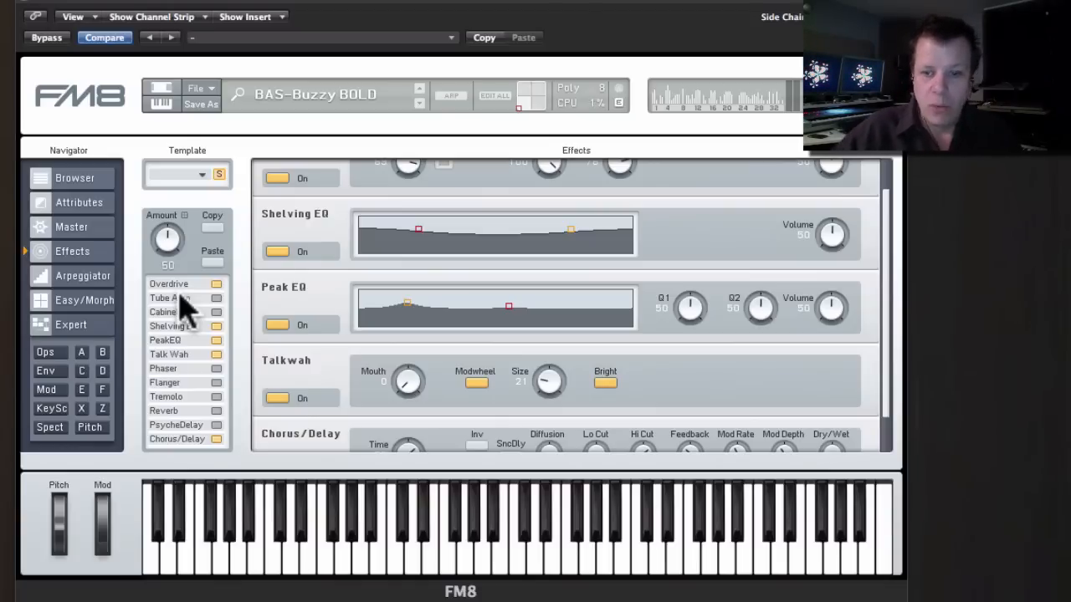
Load the SYN-Stabby Saw patch from the Plug-In Guru FM8 Vol 1.1 folder
{"action": "left_click", "coordinate": [80, 180]}
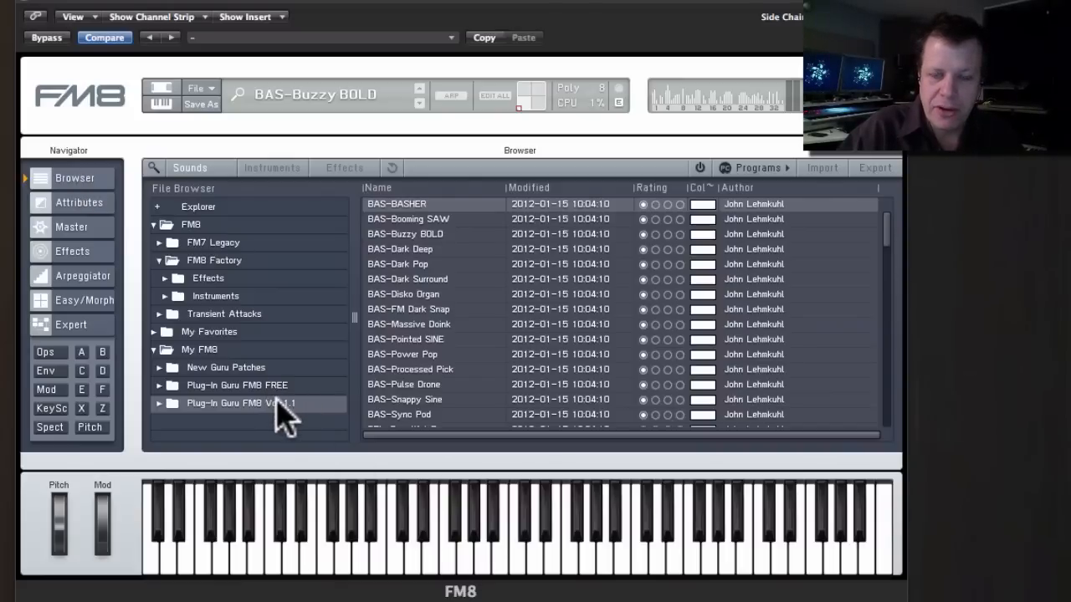
{"action": "scroll", "coordinate": [461, 359], "scroll_direction": "down", "scroll_amount": 10}
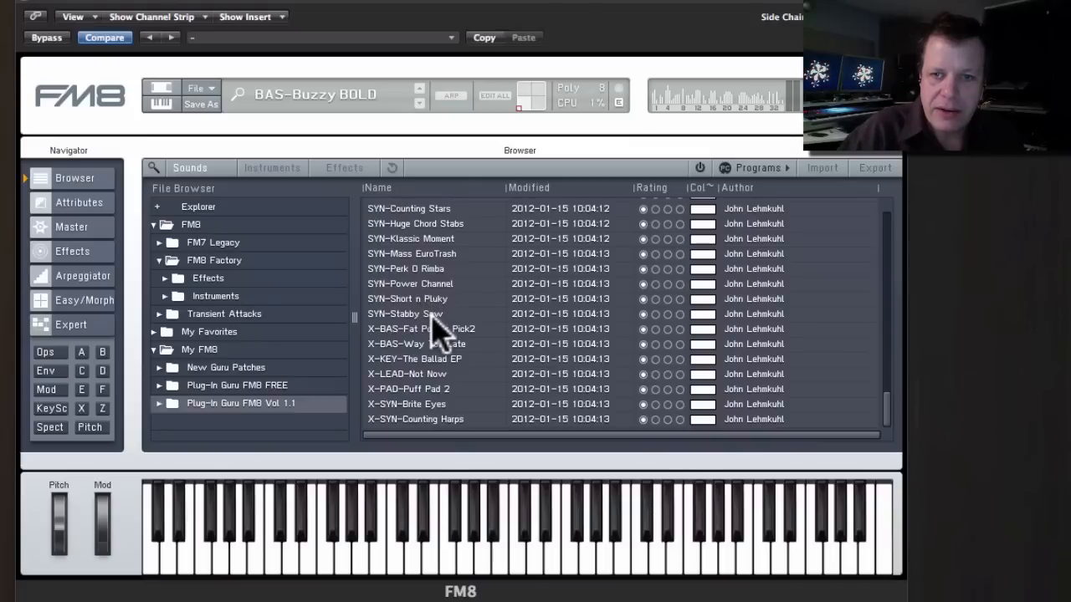
{"action": "left_click", "coordinate": [433, 318]}
Switch to Logic Pro's Arrange window, audition the patch in the loop, mute the drum track during playback, and stop
{"action": "key", "text": "super+1"}
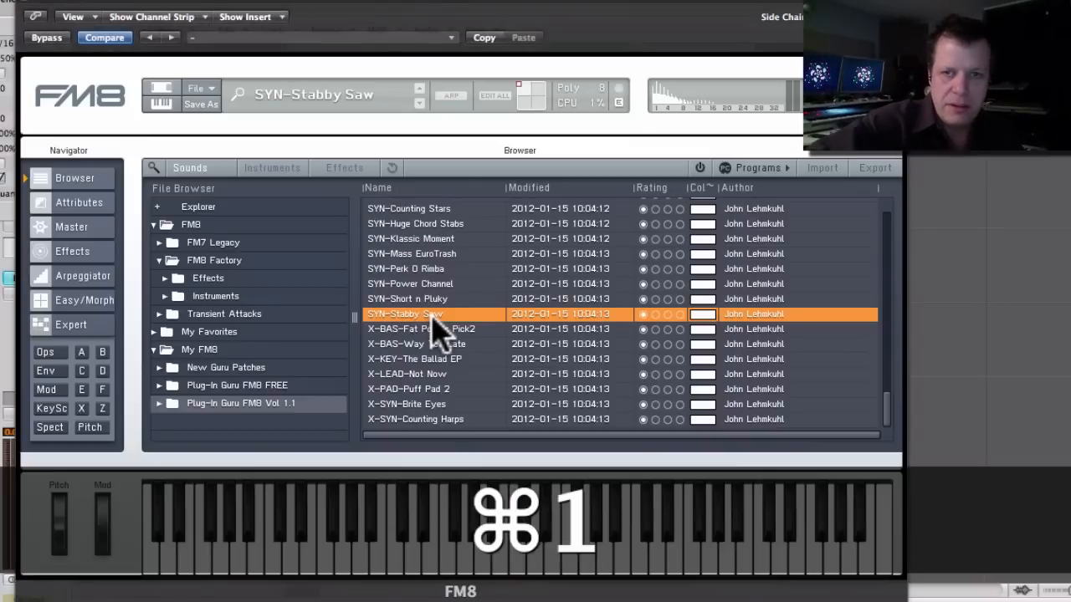
{"action": "left_click", "coordinate": [29, 4]}
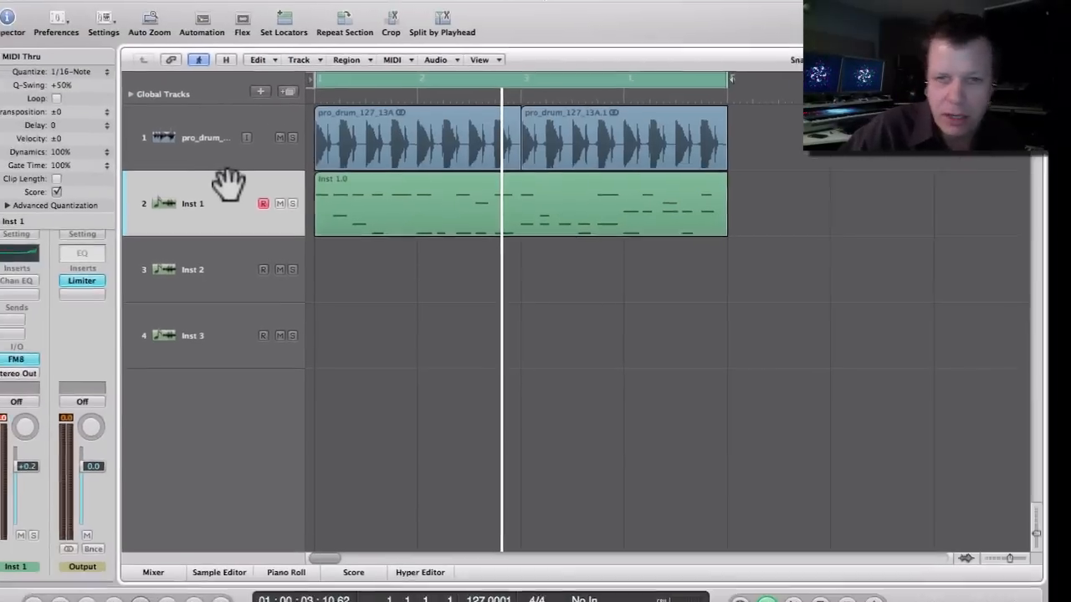
{"action": "key", "text": "space"}
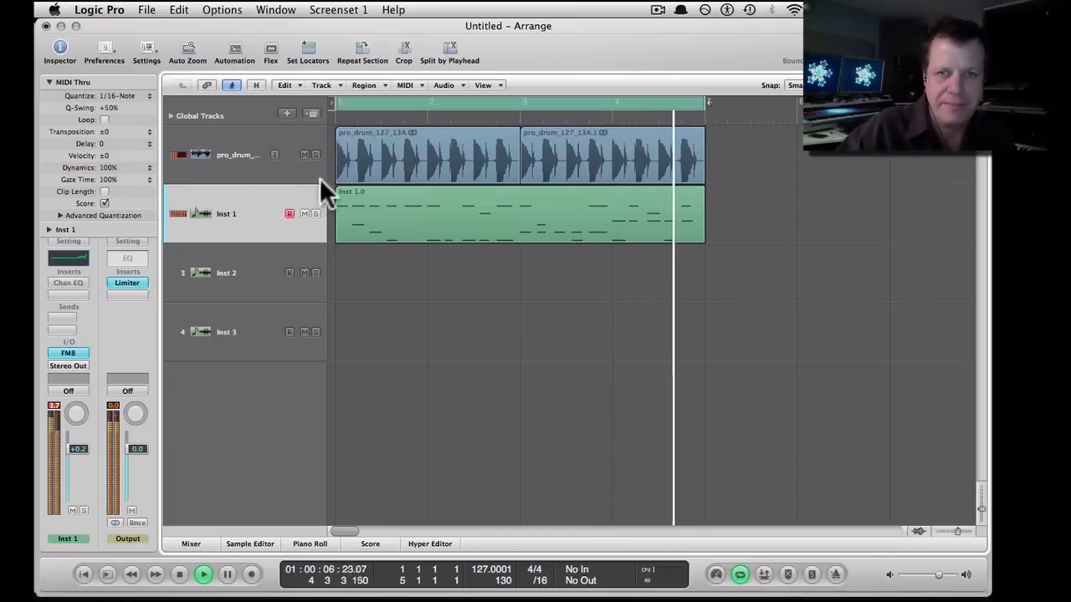
{"action": "left_click", "coordinate": [304, 155]}
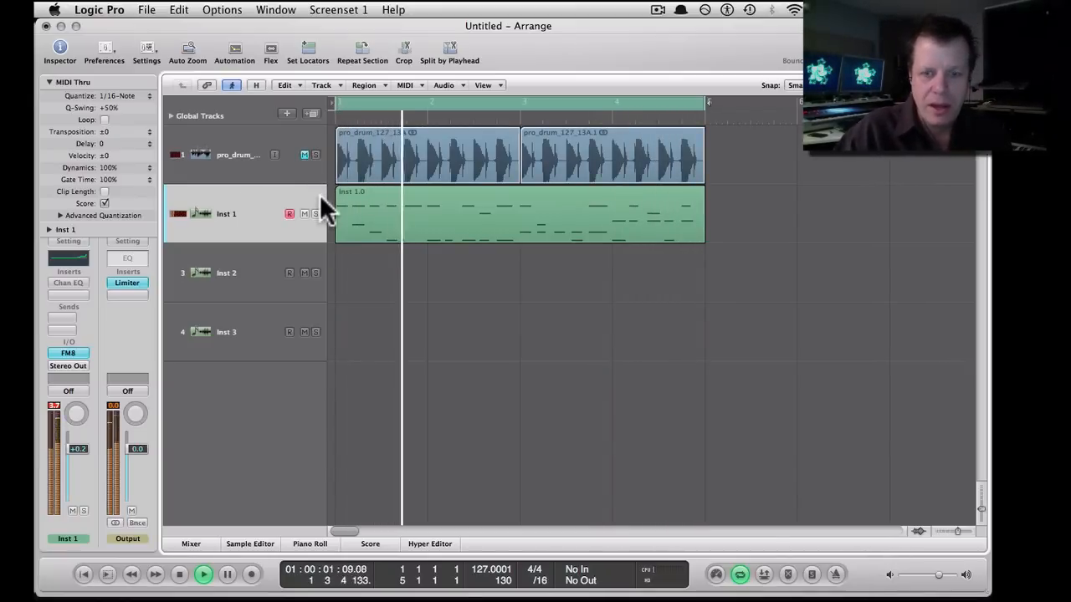
{"action": "key", "text": "space"}
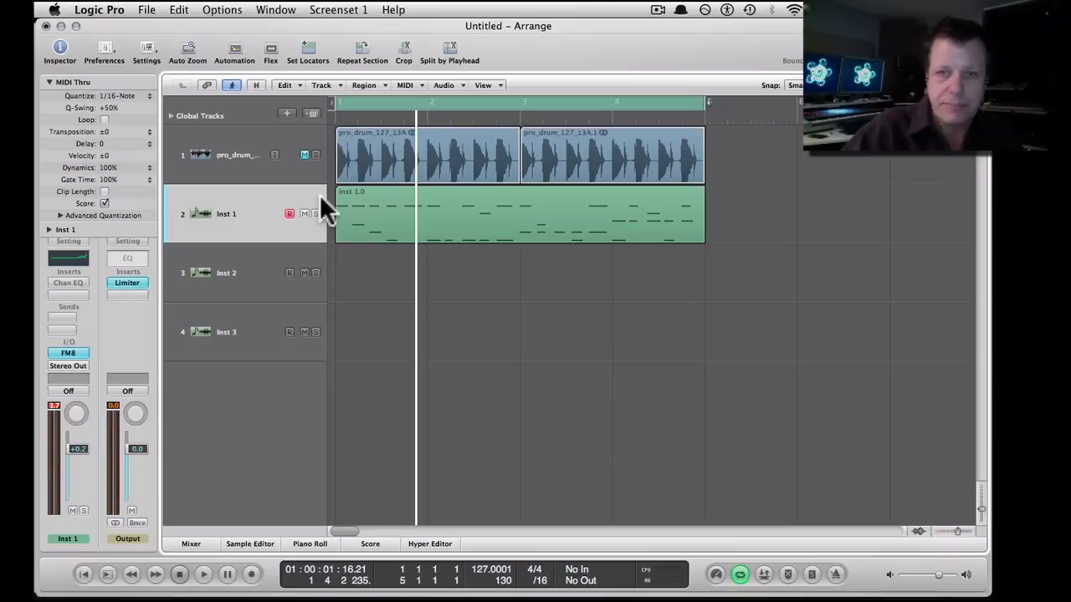
Reopen FM8 from the Inst 1 track and review the patches in the Plug-In Guru FM8 FREE and Vol 1.1 folders
{"action": "left_click", "coordinate": [69, 354]}
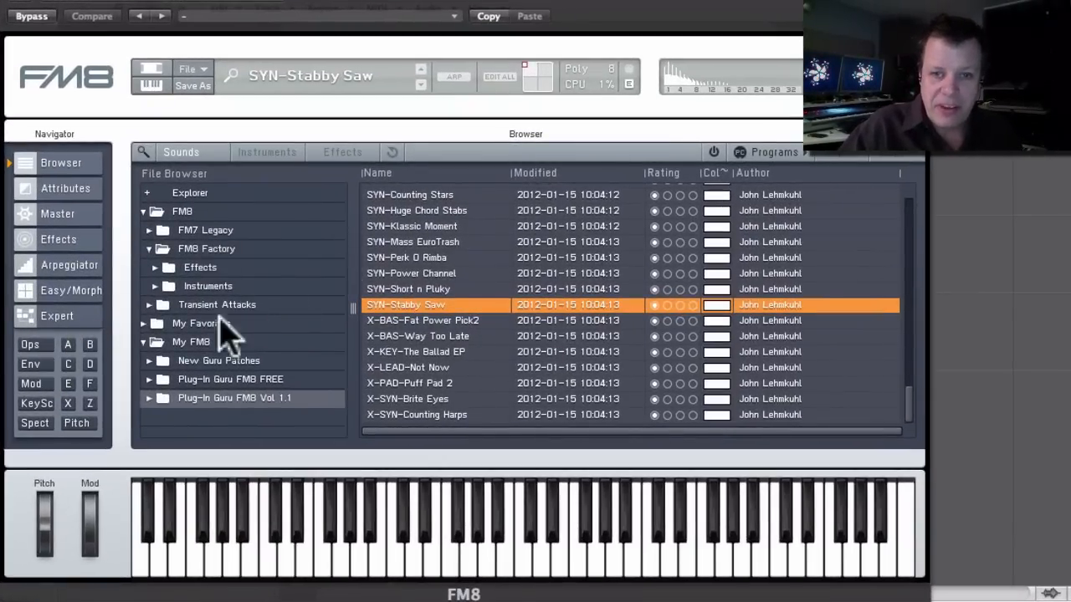
{"action": "left_click", "coordinate": [247, 379]}
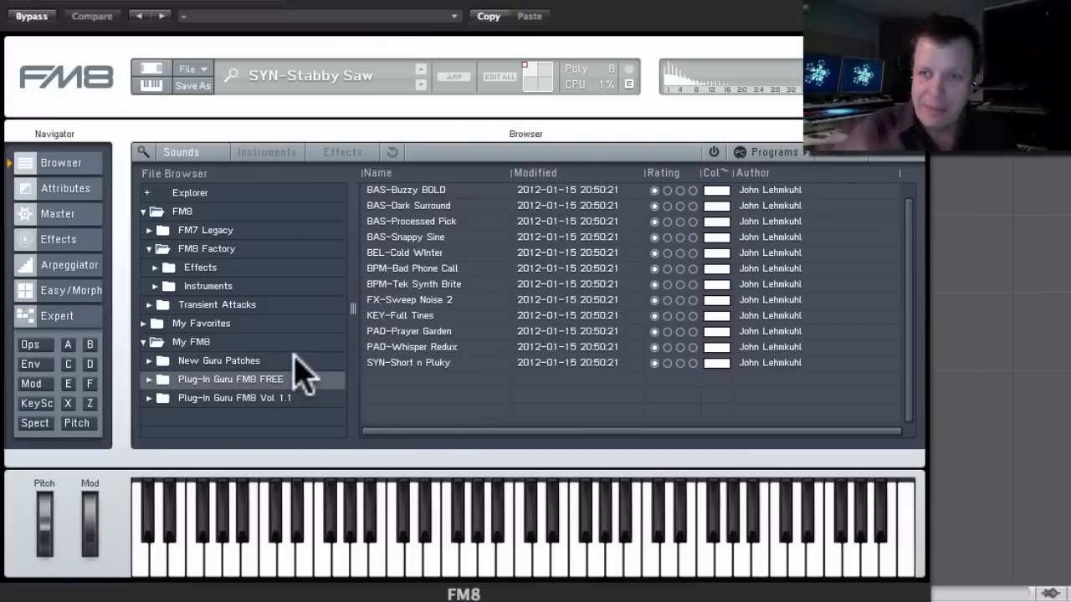
{"action": "left_click", "coordinate": [235, 398]}
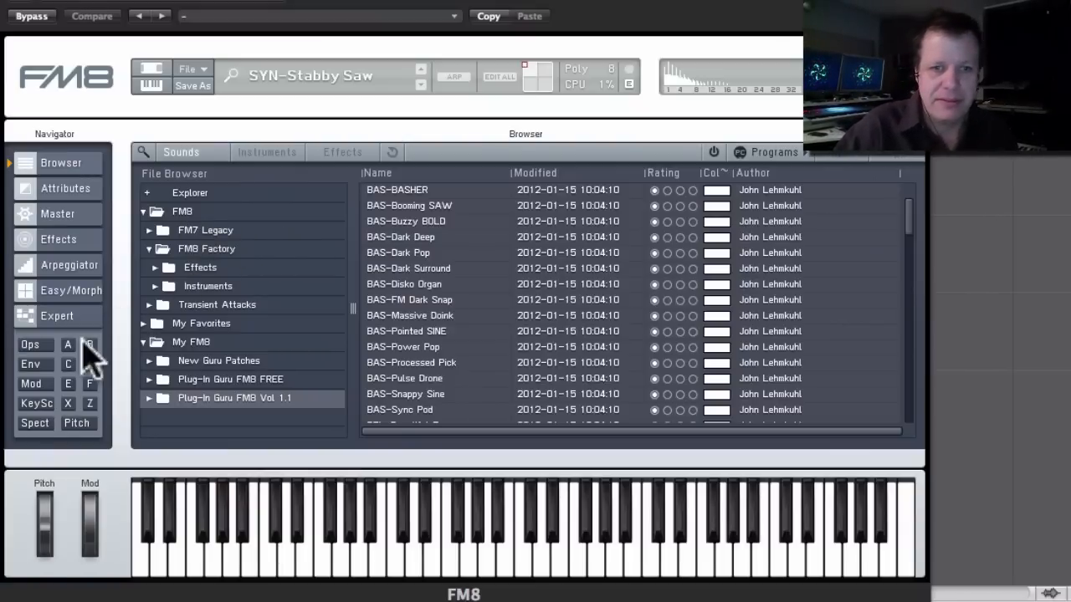
Lower the operators' self-feedback in the FM matrix: A to 29, B to 37, C to 27 and D to 28
{"action": "left_click", "coordinate": [42, 344]}
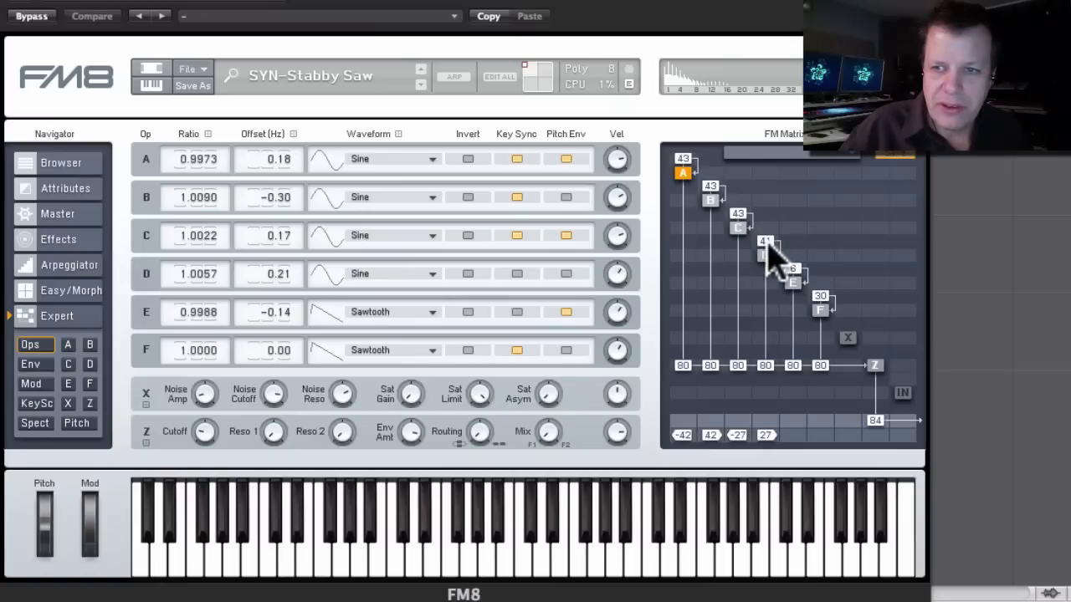
{"action": "left_click_drag", "start_coordinate": [767, 243], "coordinate": [770, 255]}
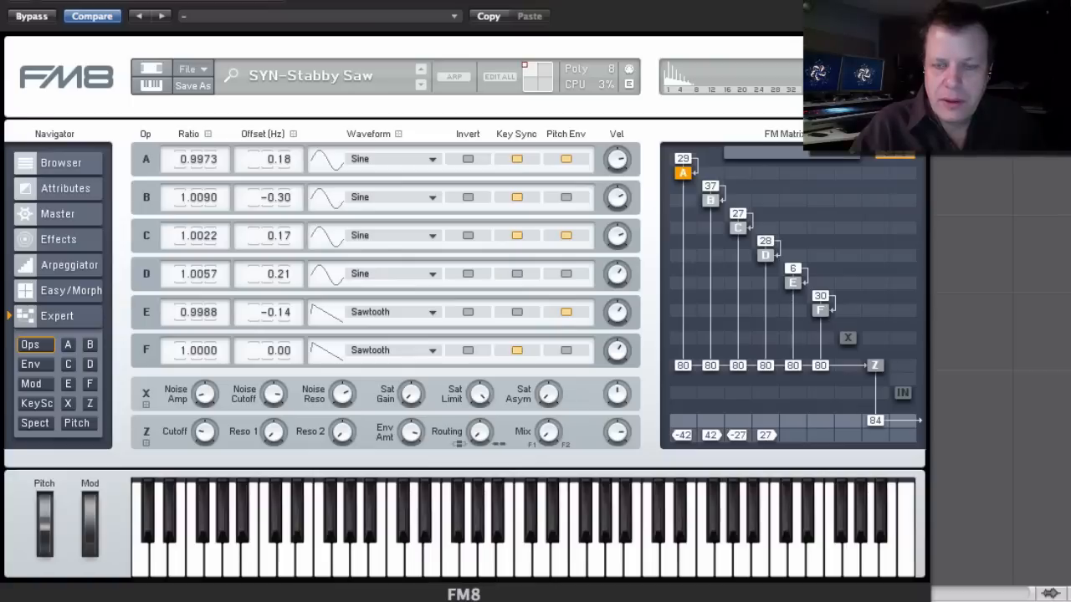
Shorten filter Z's envelope: breakpoint 2 at 0.111 with level 0.133, breakpoint 3 at 0.555 with level 0.000, and envelope amount 72
{"action": "left_click", "coordinate": [89, 403]}
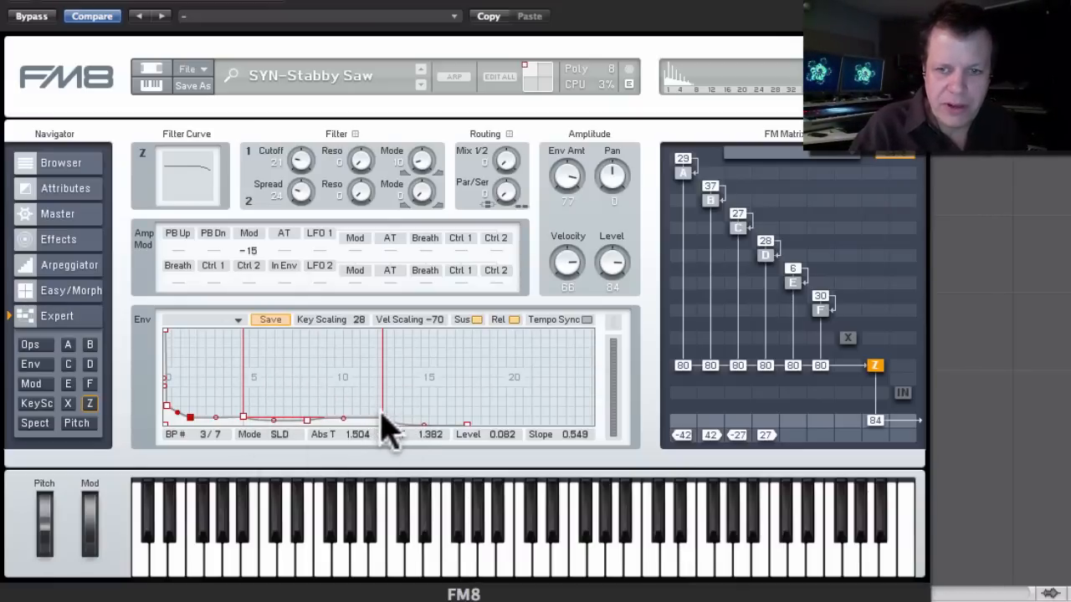
{"action": "left_click", "coordinate": [243, 421]}
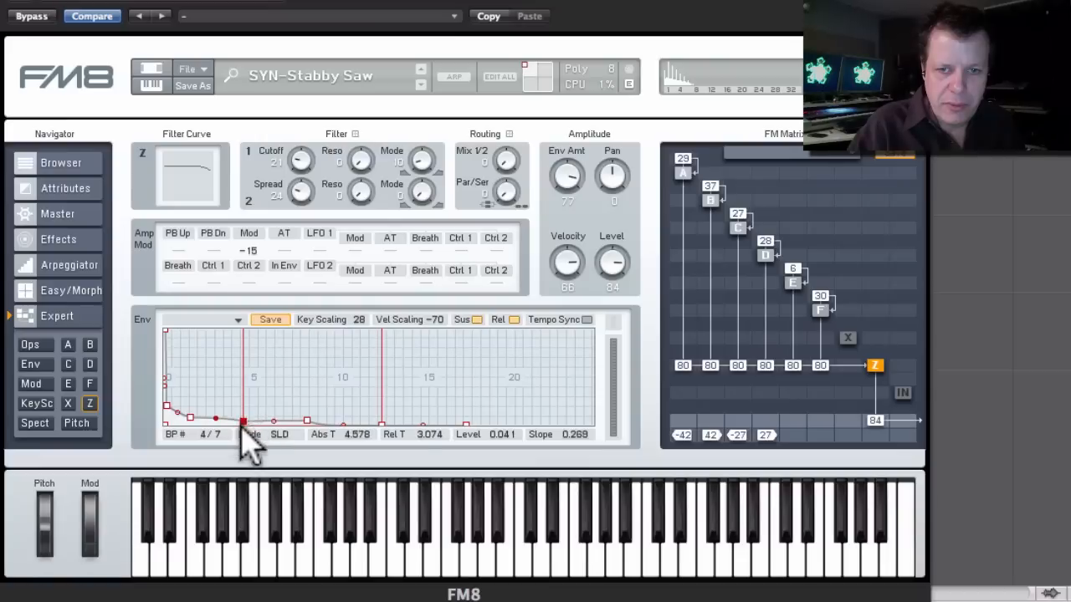
{"action": "left_click_drag", "start_coordinate": [190, 417], "coordinate": [185, 427]}
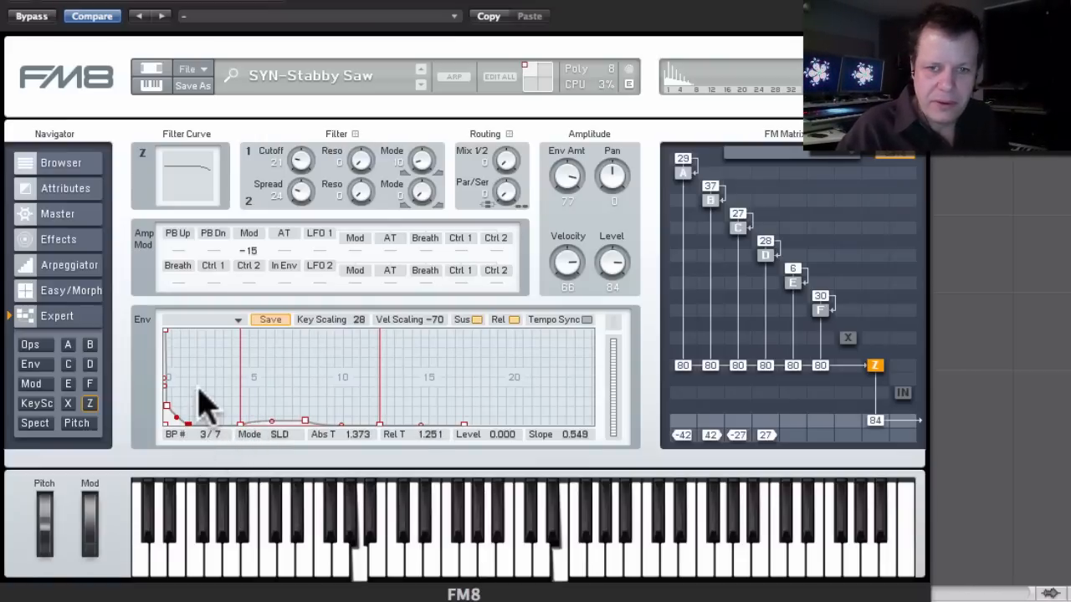
{"action": "left_click_drag", "start_coordinate": [201, 385], "coordinate": [409, 297]}
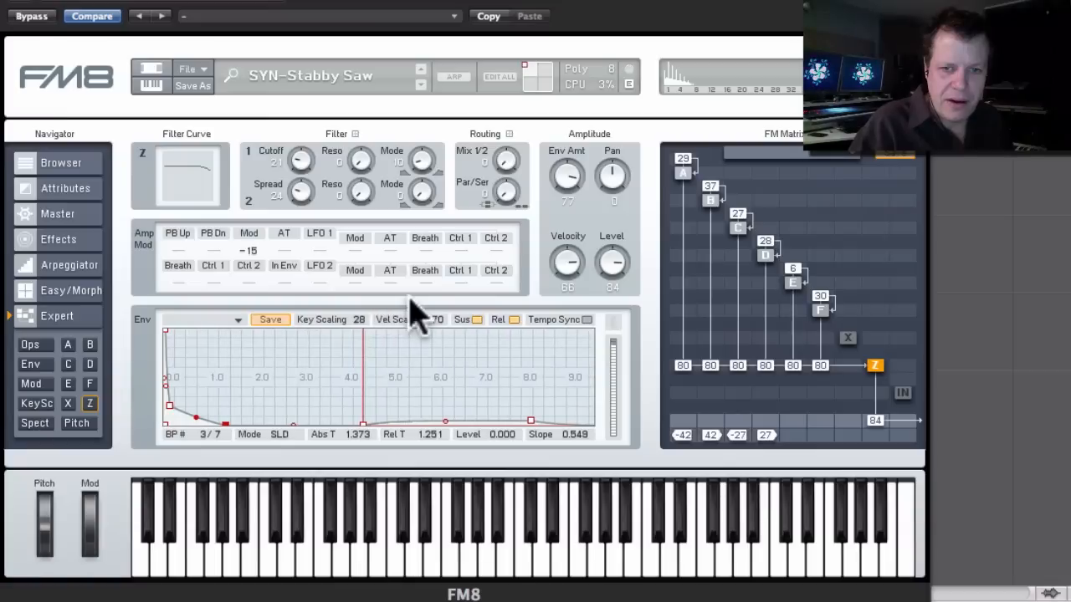
{"action": "left_click_drag", "start_coordinate": [264, 389], "coordinate": [422, 389]}
{"action": "left_click", "coordinate": [179, 409]}
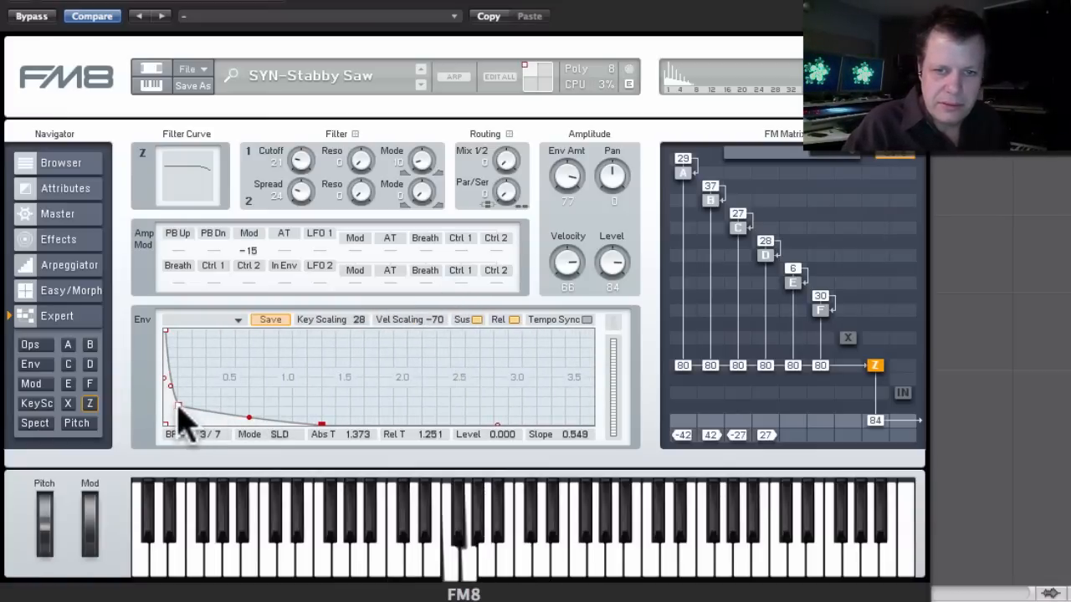
{"action": "left_click_drag", "start_coordinate": [179, 405], "coordinate": [177, 412]}
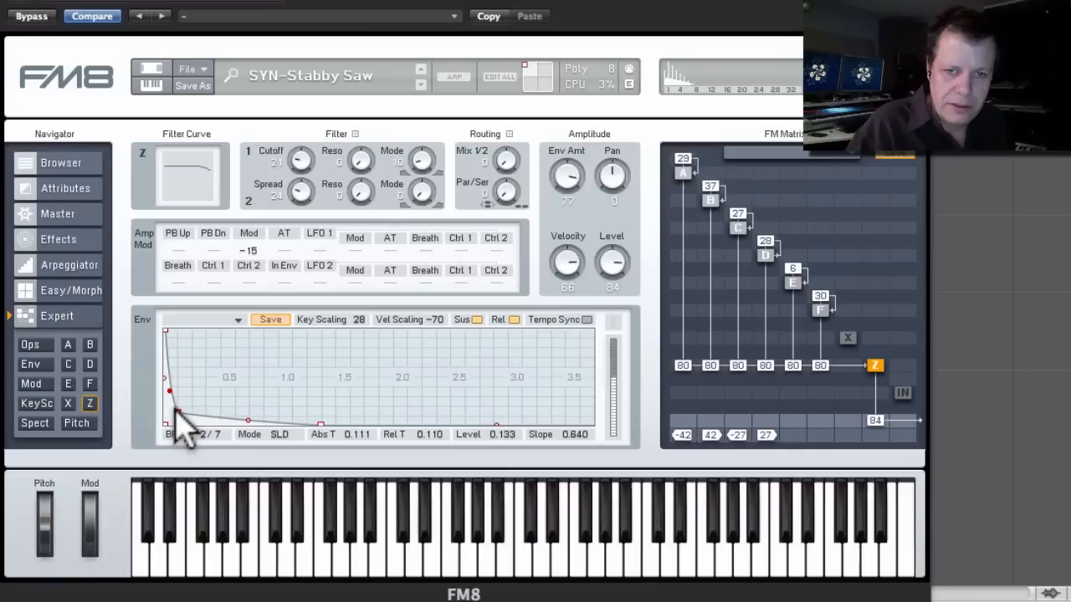
{"action": "left_click_drag", "start_coordinate": [322, 425], "coordinate": [224, 434]}
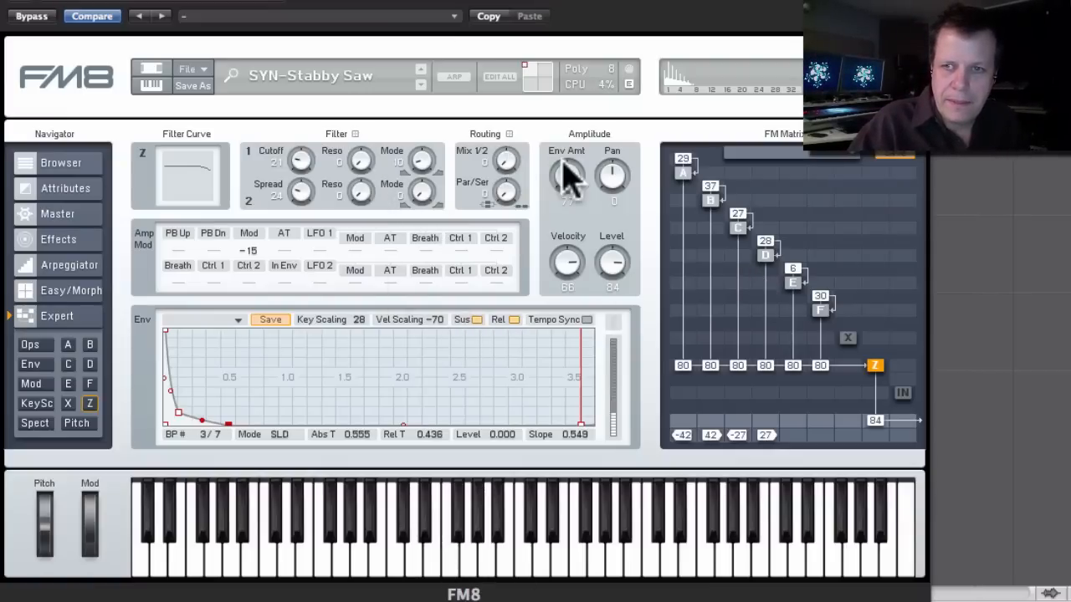
{"action": "mouse_move", "coordinate": [566, 163]}
{"action": "left_mouse_down"}
{"action": "mouse_move", "coordinate": [568, 153]}
{"action": "mouse_move", "coordinate": [570, 167]}
{"action": "left_mouse_up"}
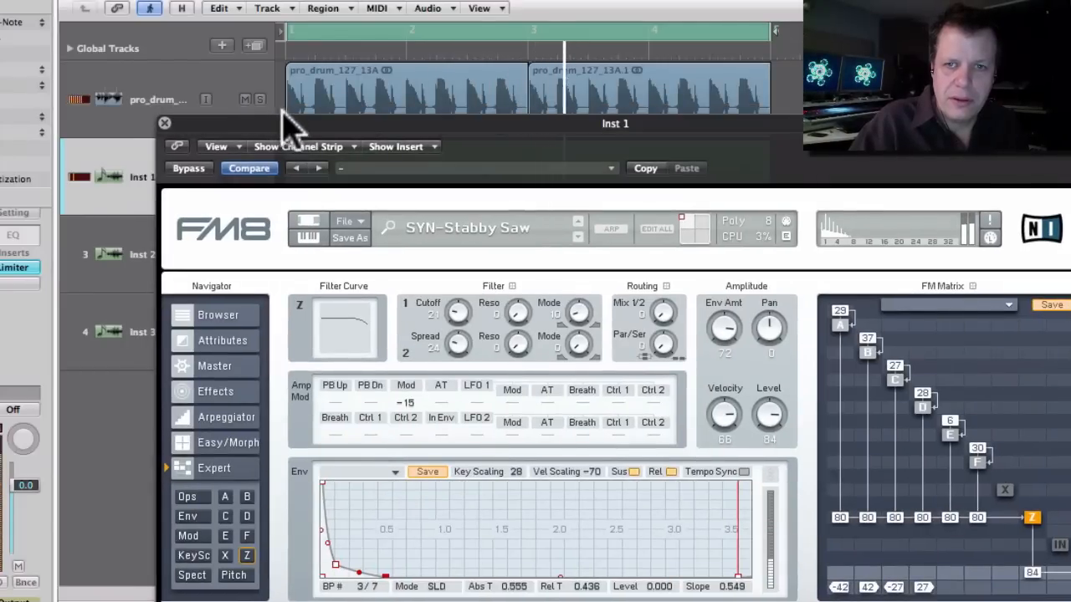
Open the operator envelopes and delete surplus breakpoints from the late part of operator A's linked envelope, leaving five
{"action": "left_click_drag", "start_coordinate": [290, 120], "coordinate": [229, 44]}
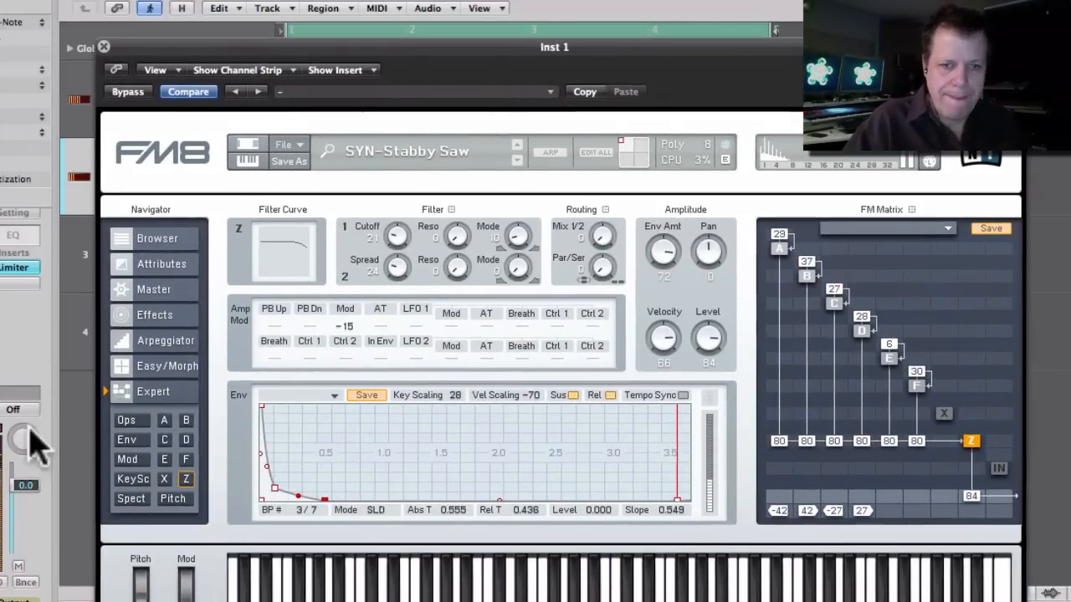
{"action": "key", "text": "alt"}
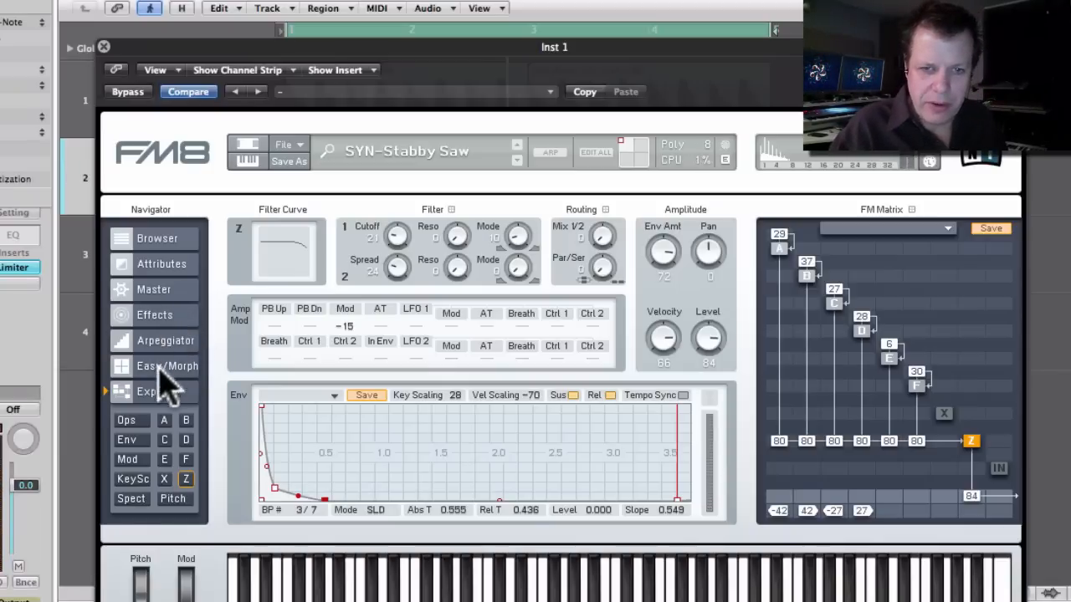
{"action": "left_click", "coordinate": [125, 442]}
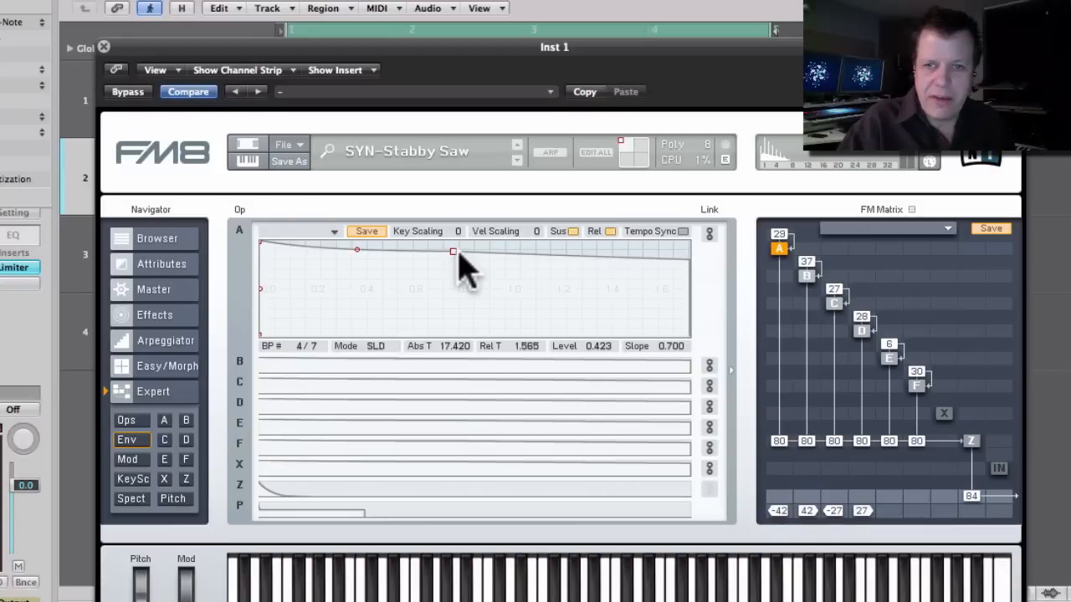
{"action": "double_click", "coordinate": [483, 242]}
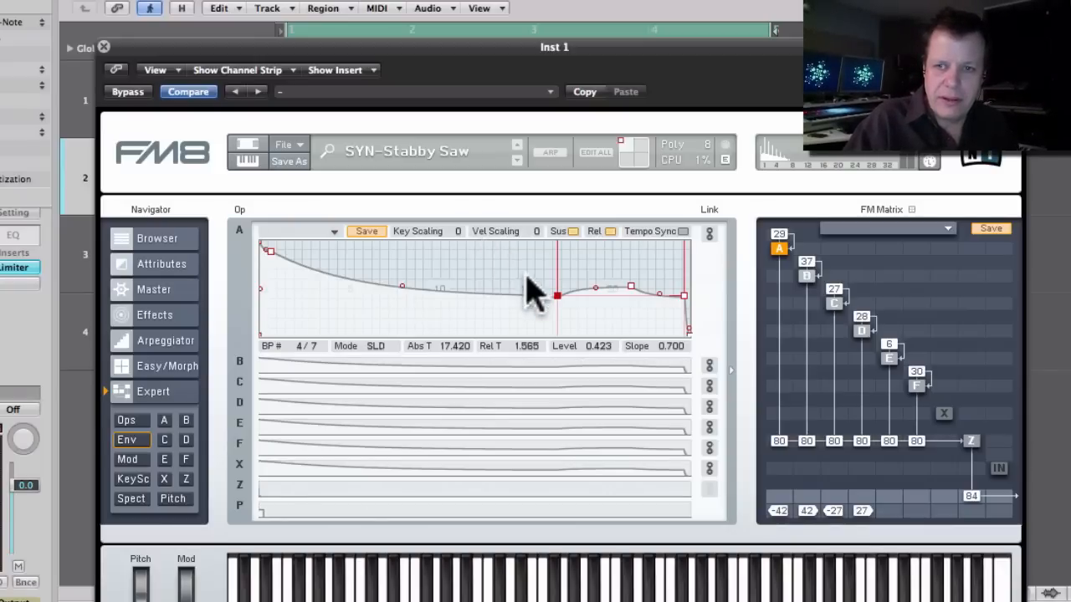
{"action": "left_click_drag", "start_coordinate": [556, 294], "coordinate": [434, 293]}
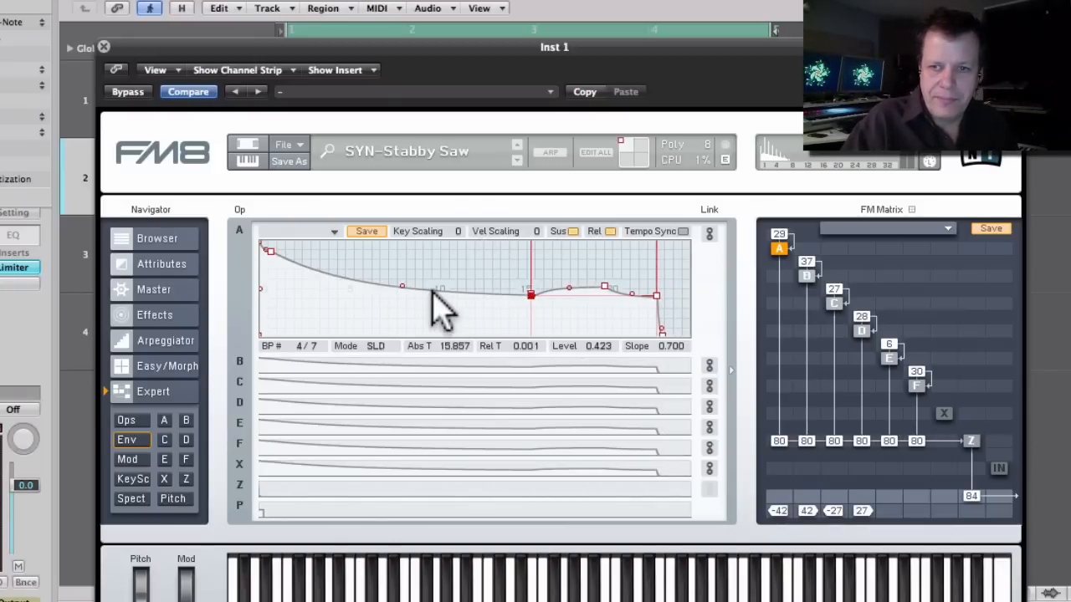
{"action": "left_click_drag", "start_coordinate": [604, 281], "coordinate": [603, 310]}
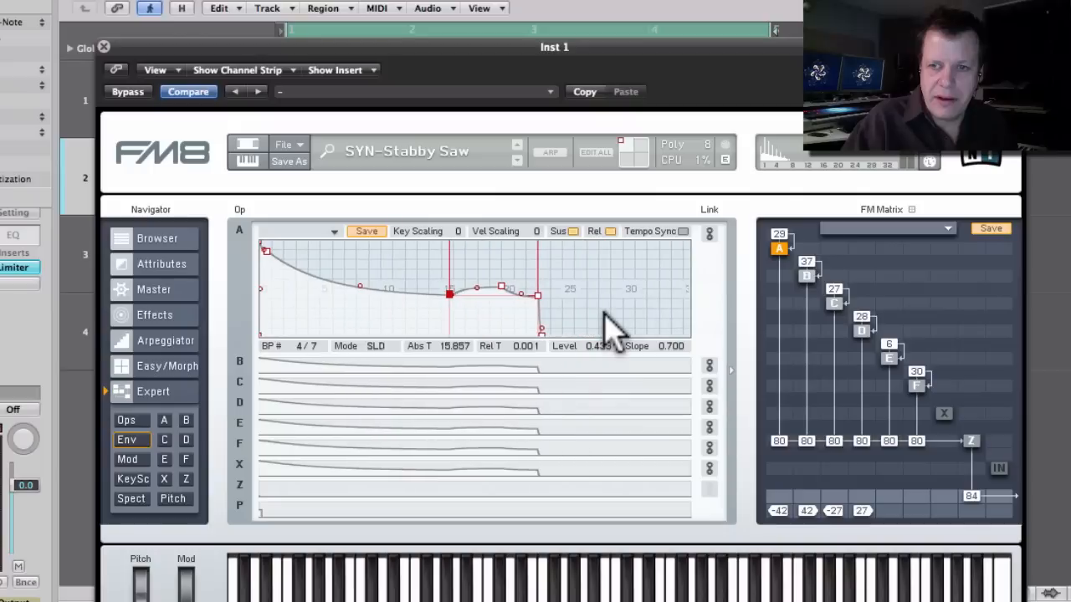
{"action": "double_click", "coordinate": [501, 294]}
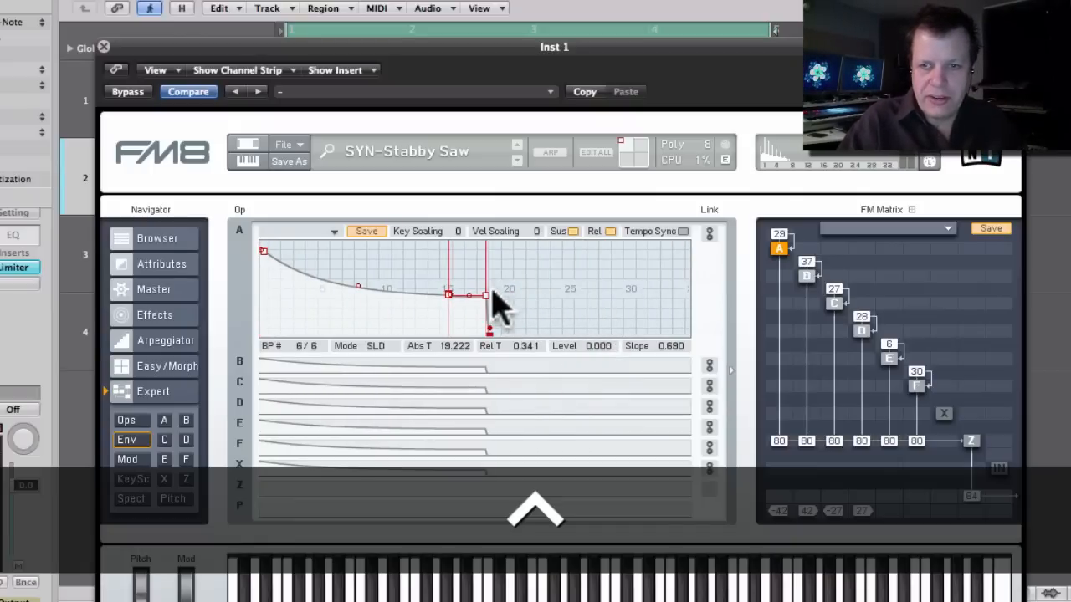
{"action": "double_click", "coordinate": [448, 294]}
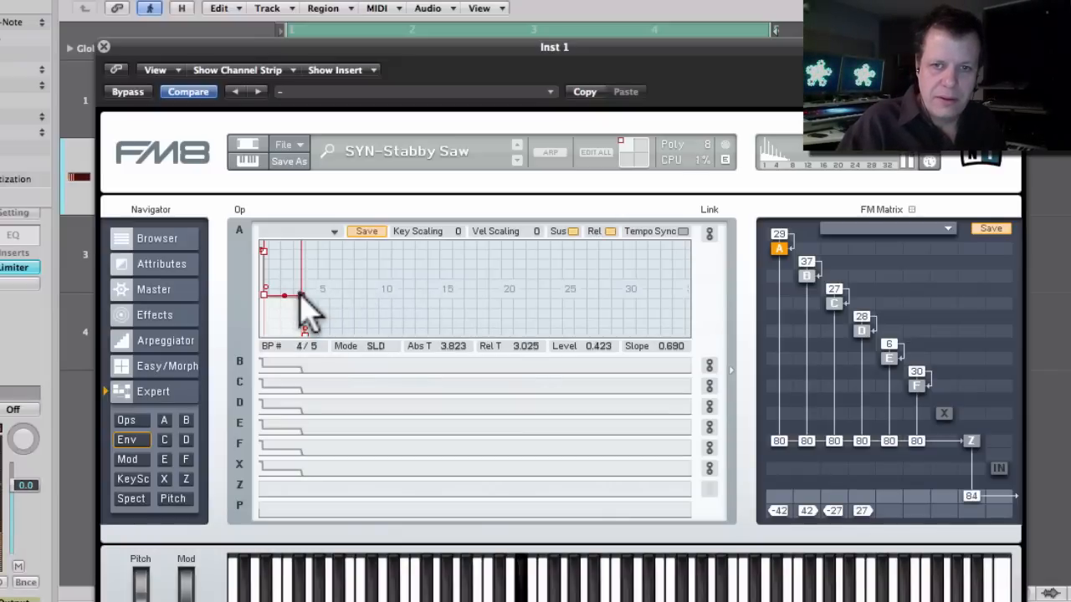
Reduce operator A's envelope to a four-breakpoint fast decay, with breakpoint 2 at 0.172 and breakpoints 2 and 3 at level 0.000
{"action": "left_click_drag", "start_coordinate": [299, 293], "coordinate": [303, 355]}
{"action": "double_click", "coordinate": [350, 281]}
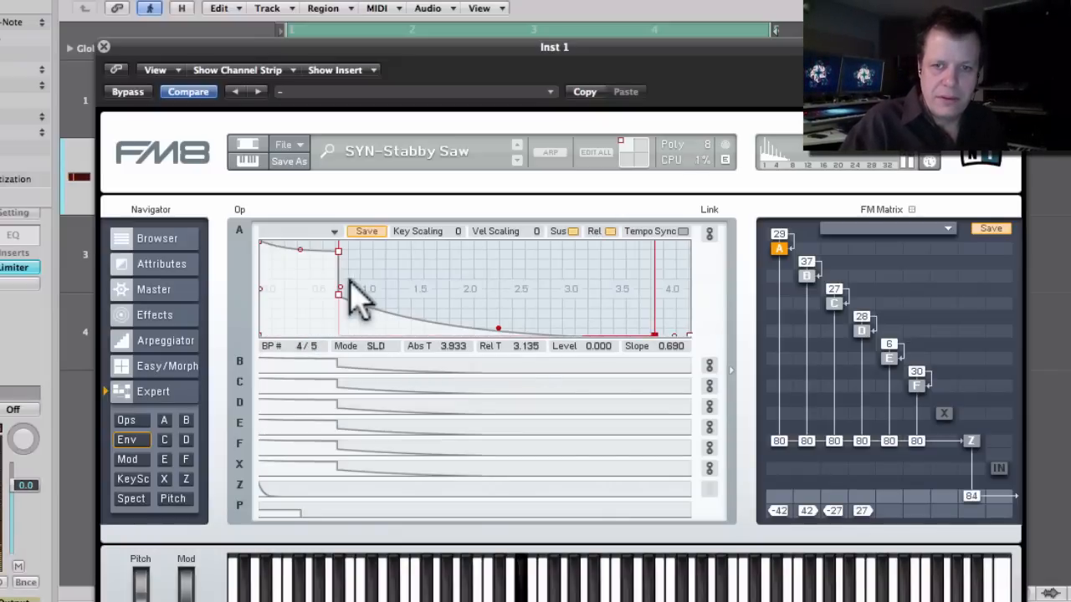
{"action": "left_click_drag", "start_coordinate": [338, 251], "coordinate": [380, 297]}
{"action": "left_click", "coordinate": [380, 293], "text": "ctrl"}
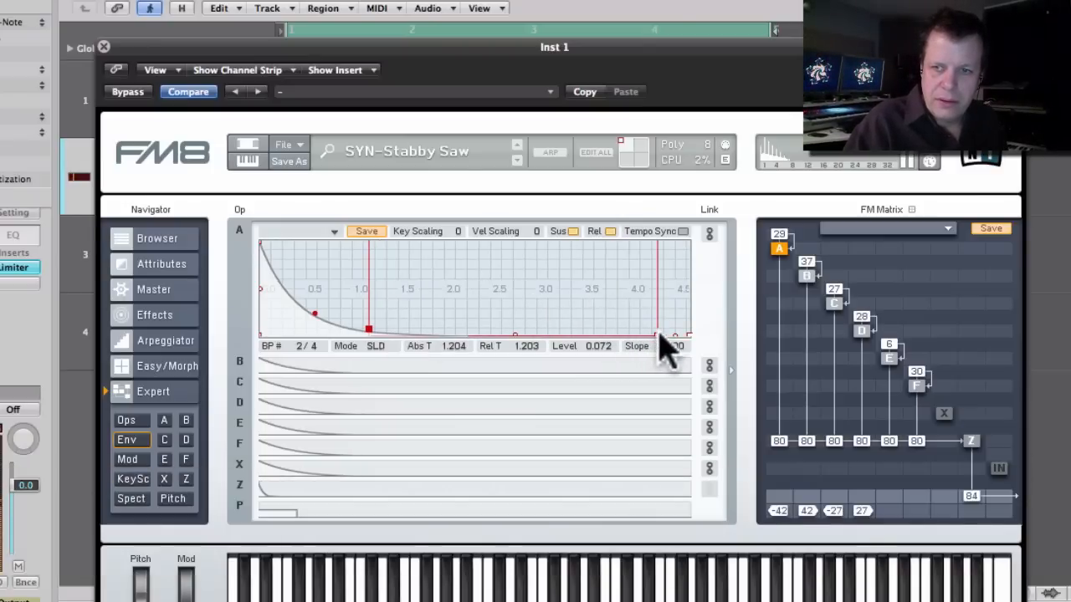
{"action": "left_click_drag", "start_coordinate": [659, 334], "coordinate": [510, 352]}
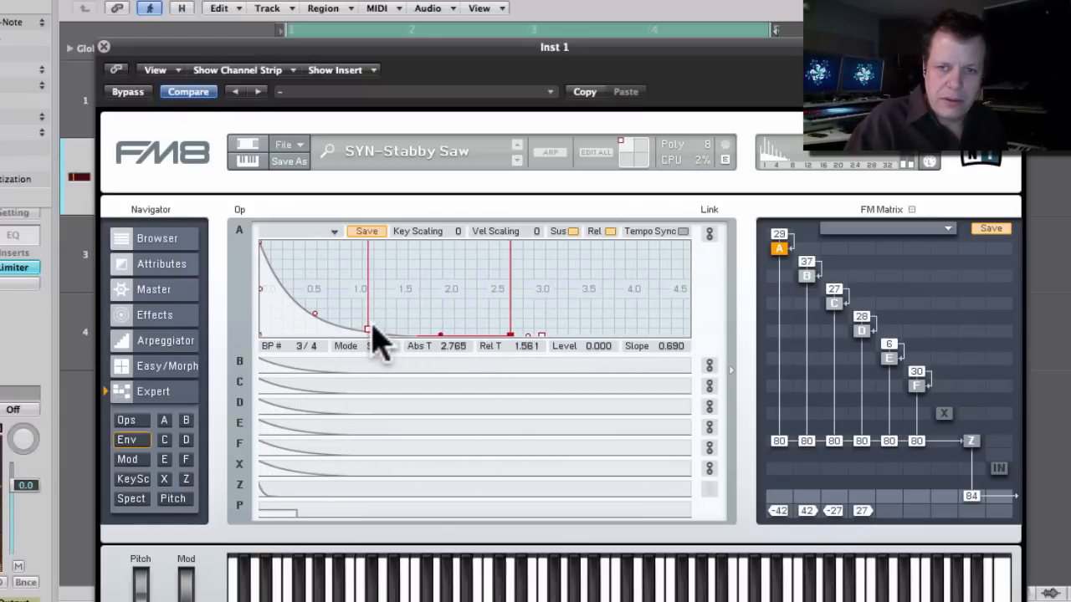
{"action": "mouse_move", "coordinate": [366, 324]}
{"action": "left_mouse_down"}
{"action": "mouse_move", "coordinate": [335, 318]}
{"action": "mouse_move", "coordinate": [309, 358]}
{"action": "mouse_move", "coordinate": [266, 377]}
{"action": "mouse_move", "coordinate": [275, 372]}
{"action": "left_mouse_up"}
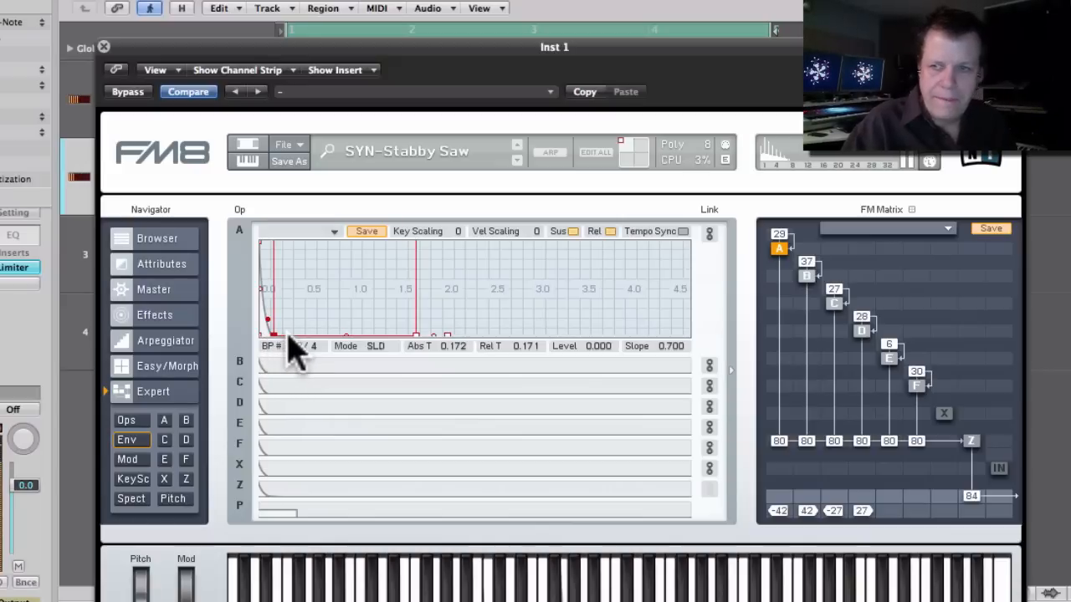
In the effects, set the reverb's Time to 88, Treble to 100 and Dry/Wet to 36, and boost the Peak EQ's high frequencies
{"action": "left_click", "coordinate": [156, 317]}
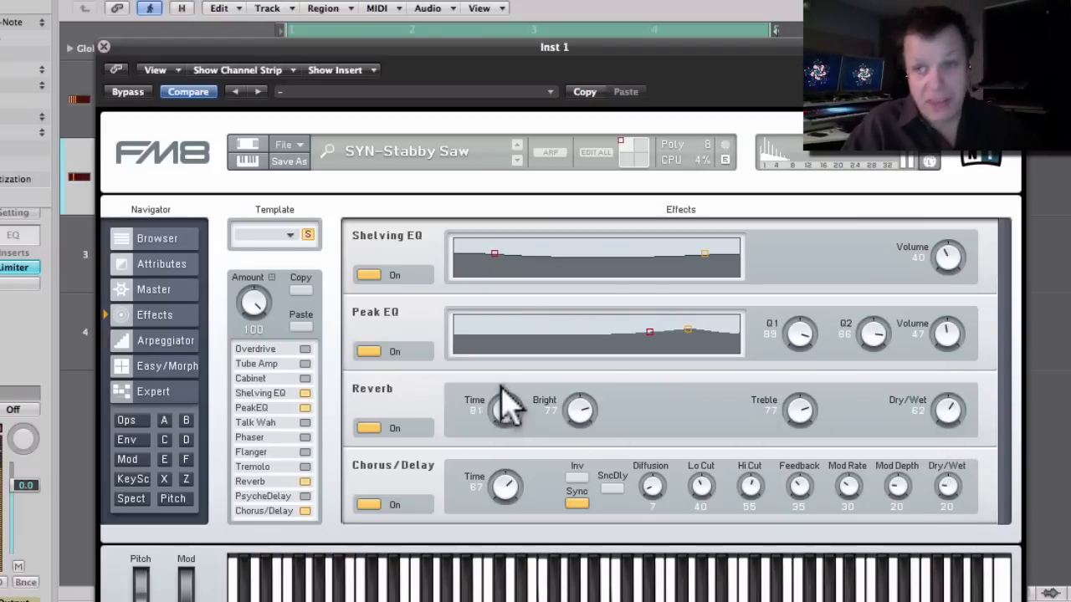
{"action": "left_click_drag", "start_coordinate": [500, 370], "coordinate": [610, 426]}
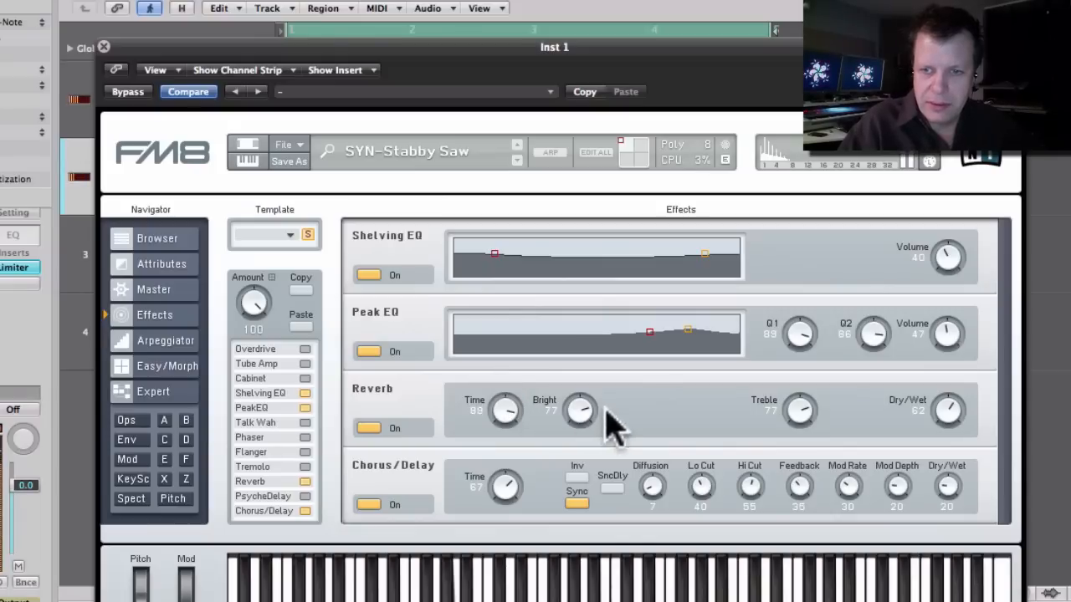
{"action": "left_click_drag", "start_coordinate": [809, 424], "coordinate": [812, 393]}
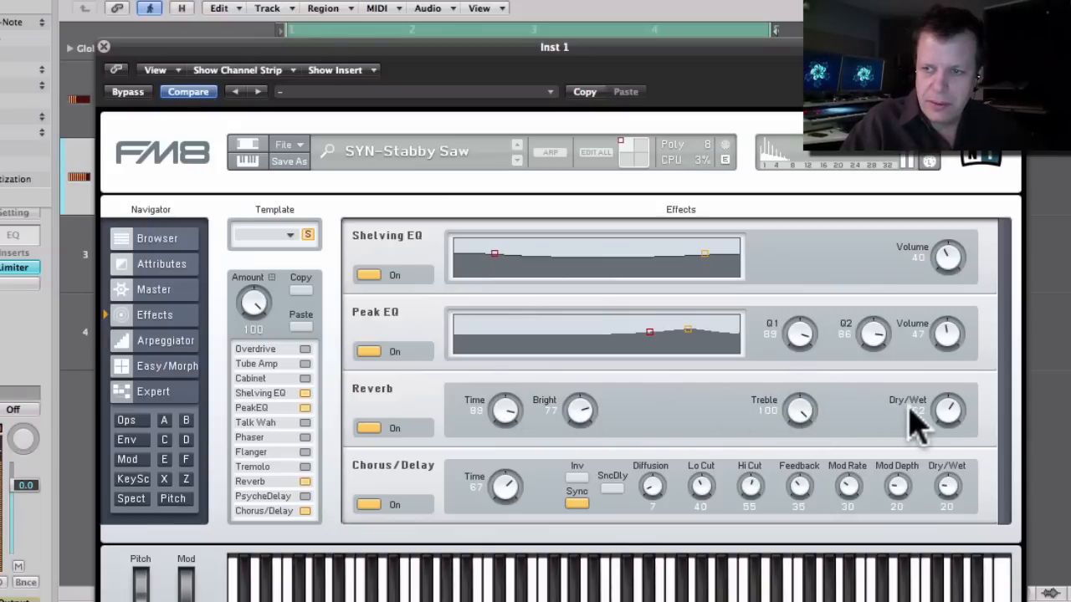
{"action": "left_click_drag", "start_coordinate": [954, 456], "coordinate": [956, 438]}
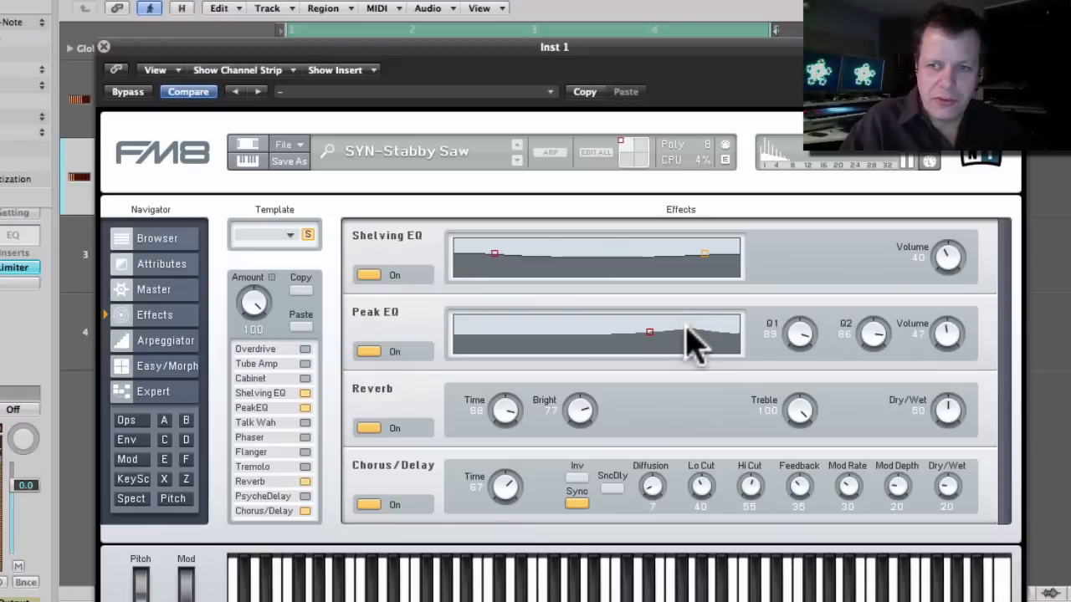
{"action": "left_click_drag", "start_coordinate": [688, 326], "coordinate": [724, 318]}
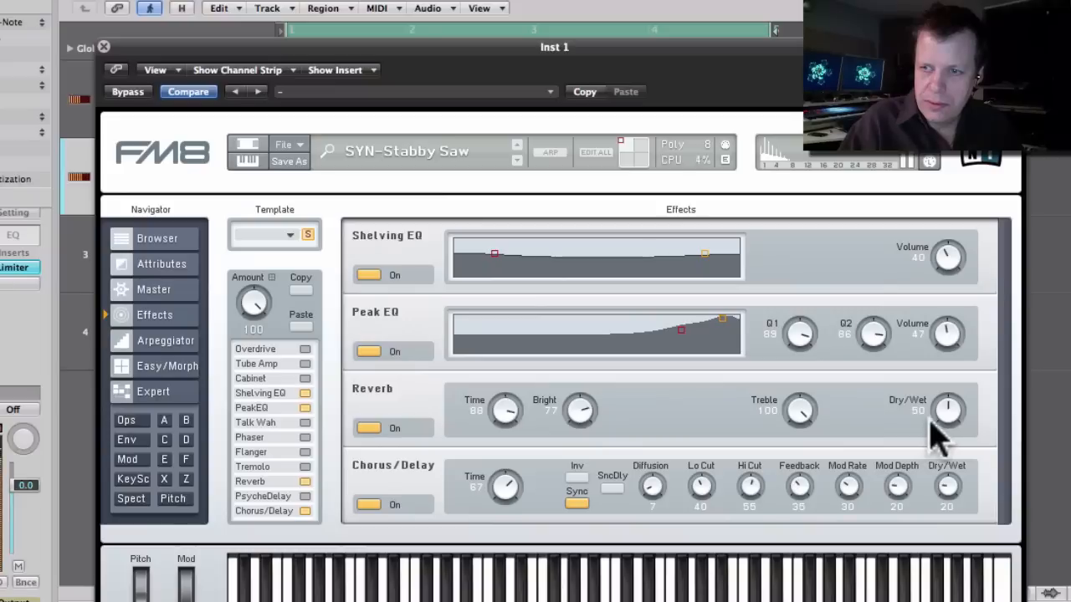
{"action": "left_click_drag", "start_coordinate": [946, 405], "coordinate": [949, 425]}
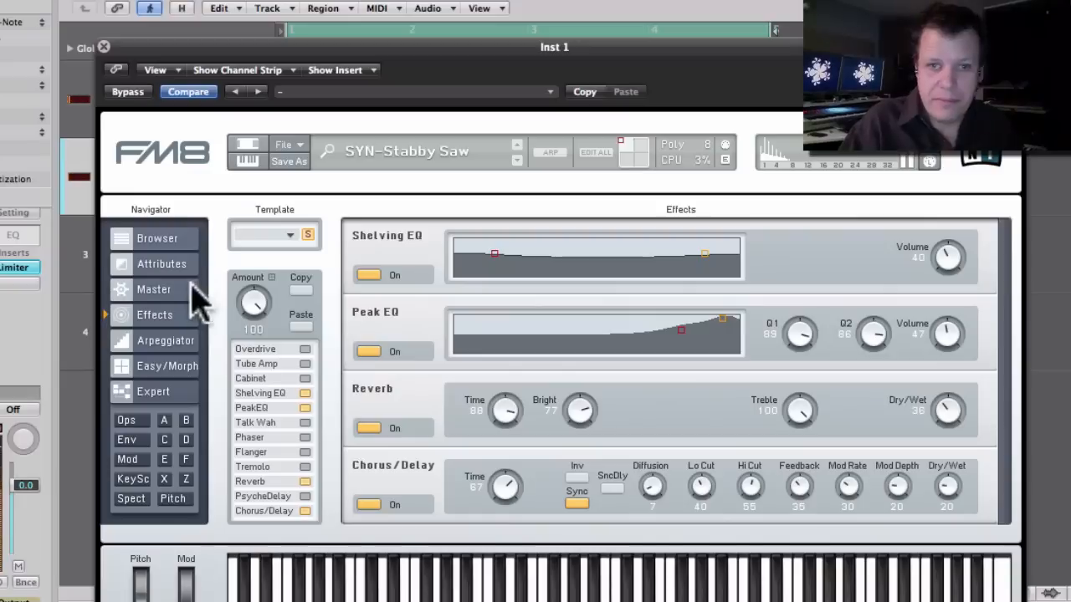
In the master settings, set unison to 17 voices with Detune 61 and Pan 31
{"action": "left_click", "coordinate": [159, 291]}
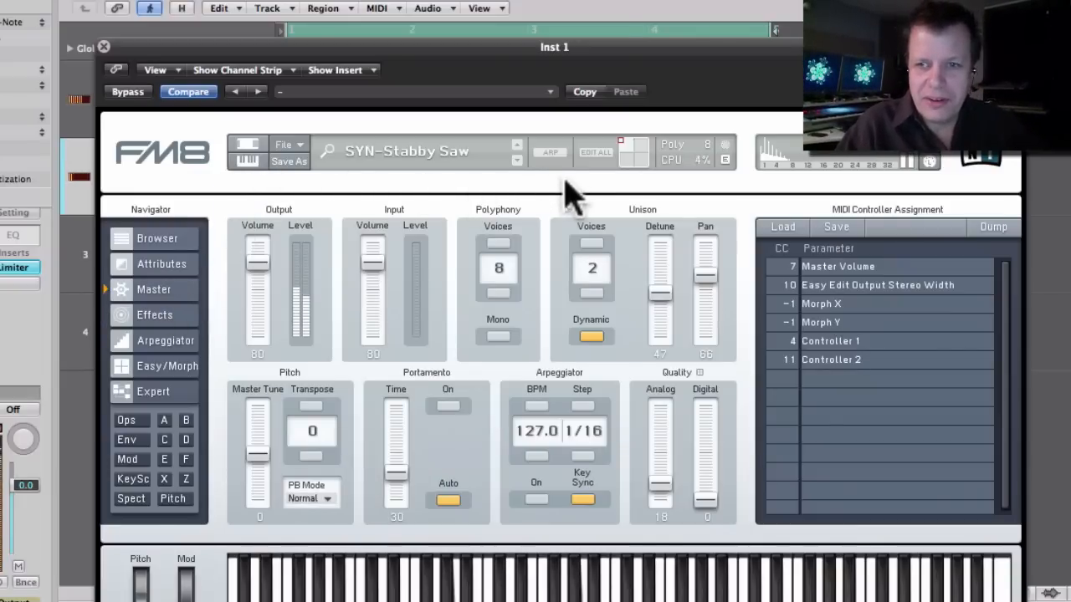
{"action": "left_click_drag", "start_coordinate": [613, 50], "coordinate": [574, 0]}
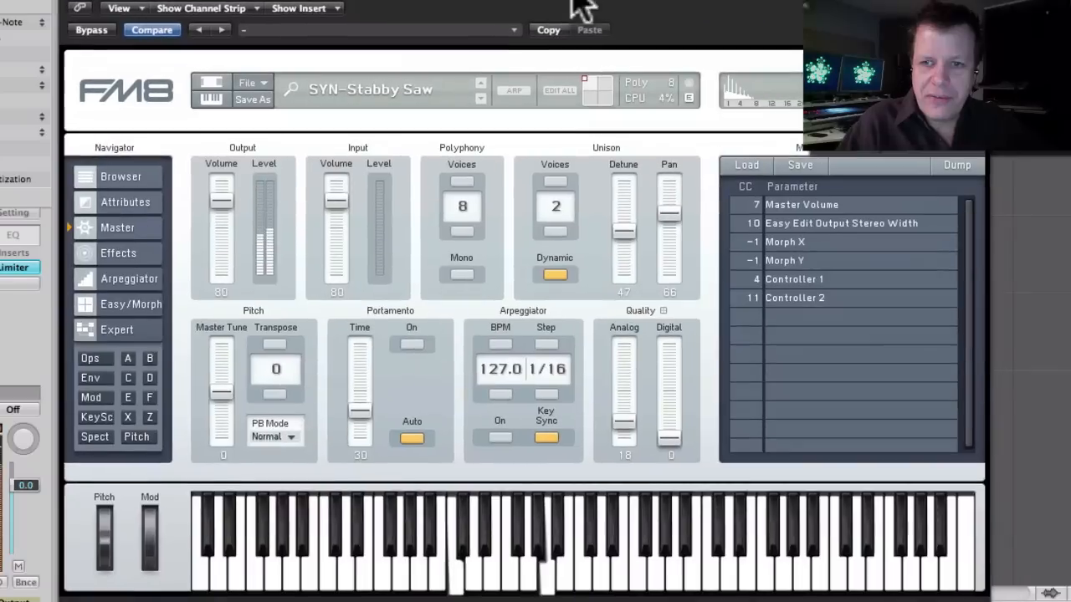
{"action": "left_click", "coordinate": [556, 181]}
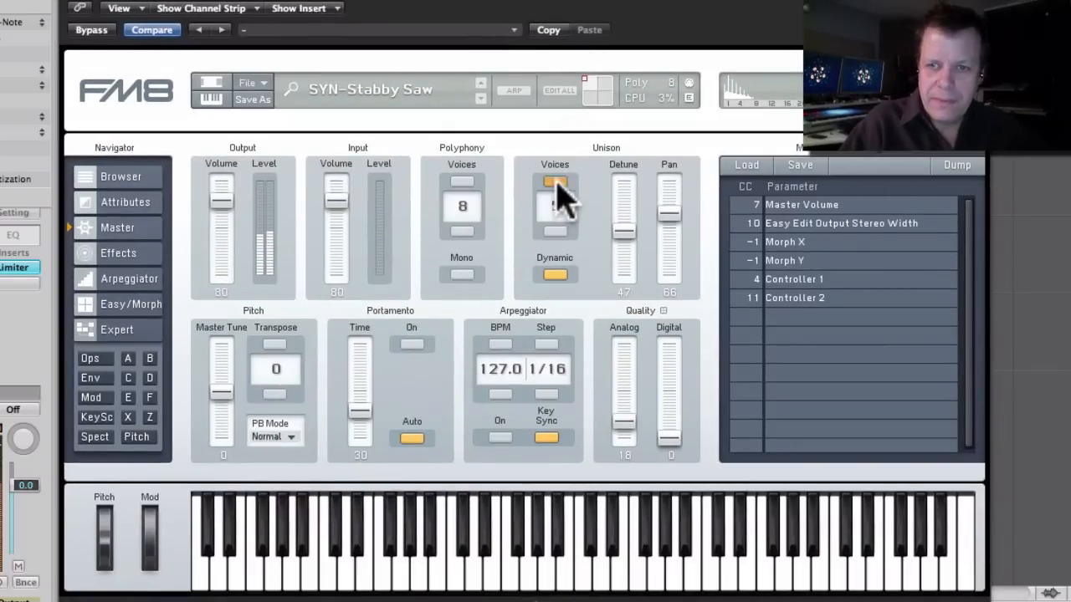
{"action": "left_click", "coordinate": [556, 182]}
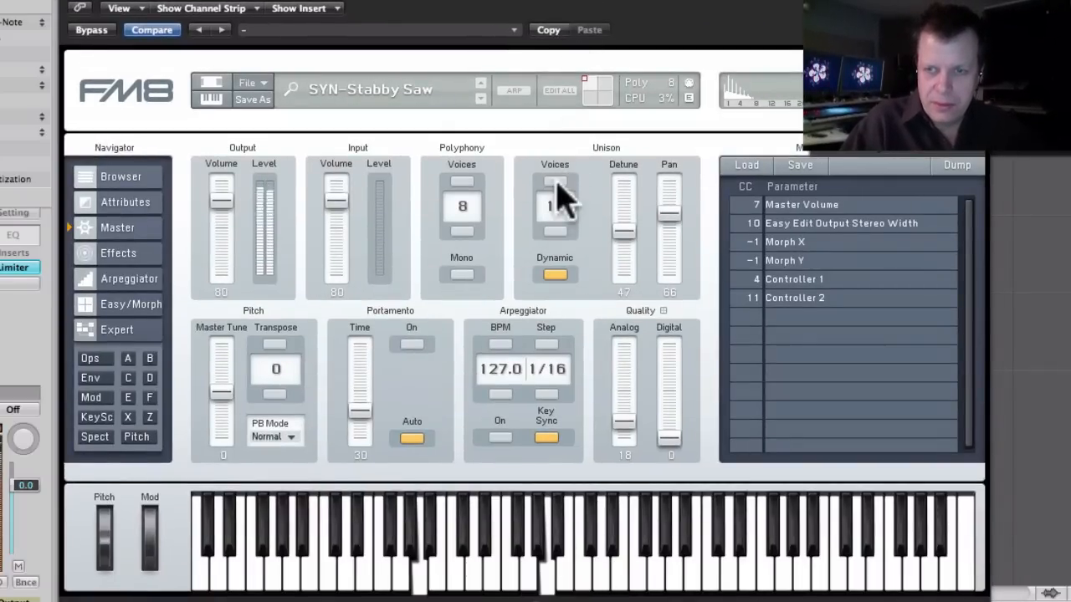
{"action": "mouse_move", "coordinate": [615, 227]}
{"action": "left_mouse_down"}
{"action": "mouse_move", "coordinate": [621, 235]}
{"action": "mouse_move", "coordinate": [628, 223]}
{"action": "left_mouse_up"}
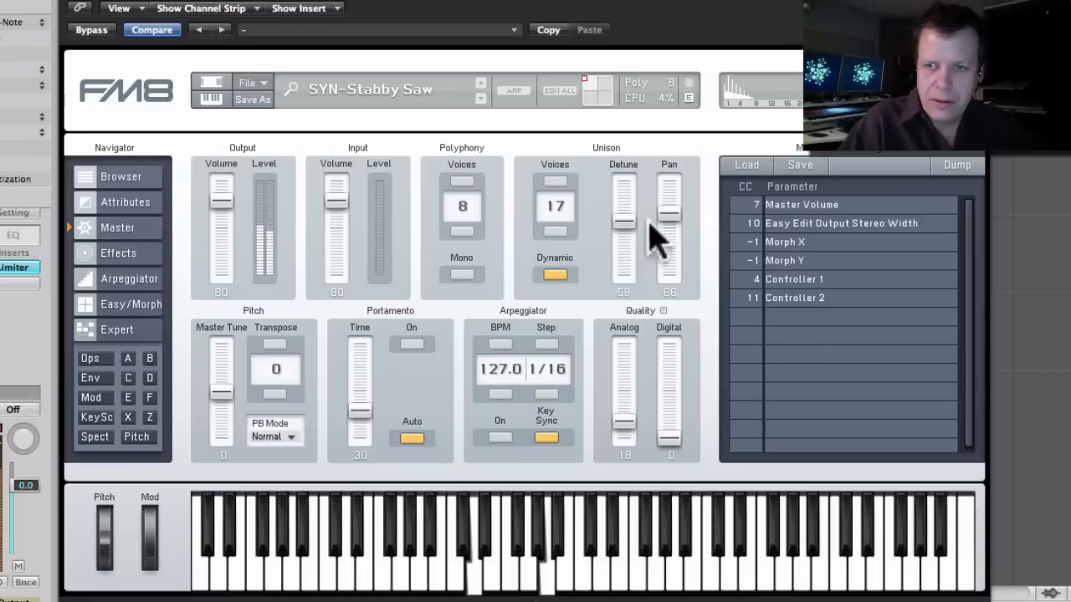
{"action": "left_click_drag", "start_coordinate": [669, 214], "coordinate": [670, 259]}
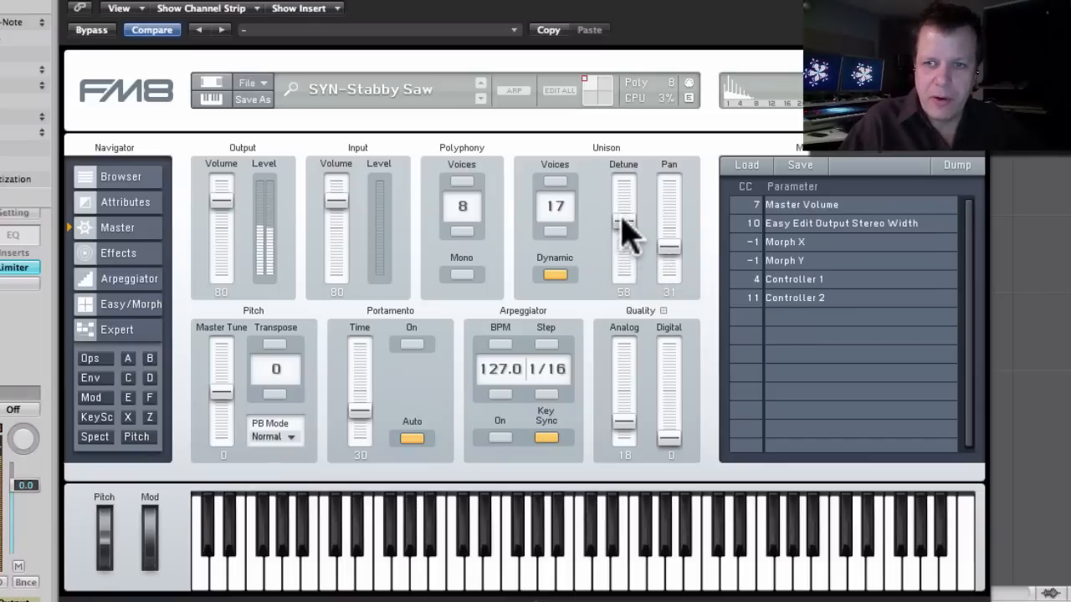
{"action": "left_click_drag", "start_coordinate": [619, 221], "coordinate": [620, 216]}
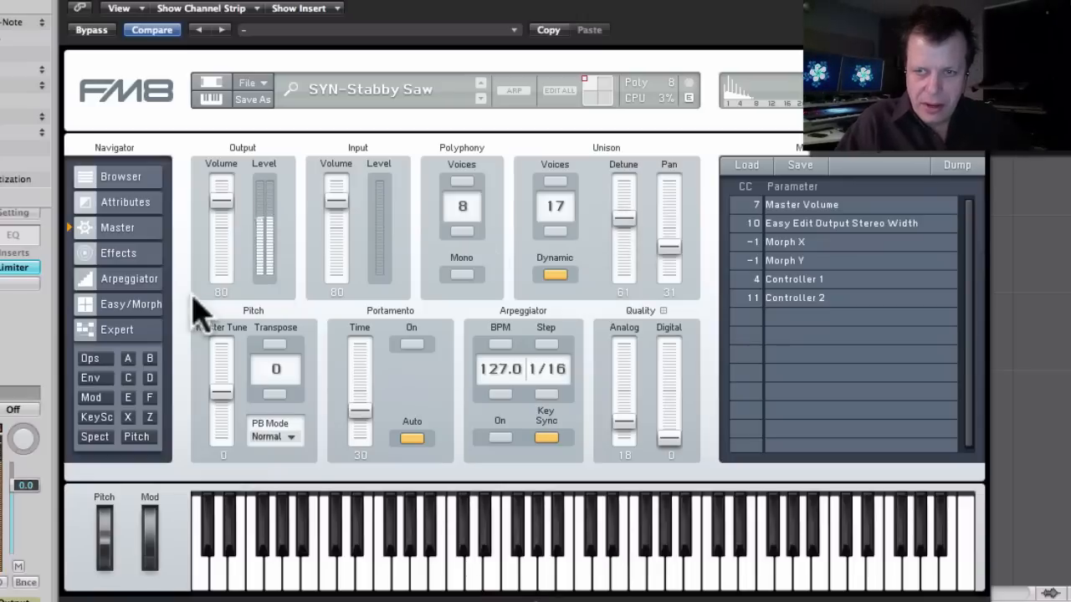
Review the operators and reshape operator A's envelope decay, with breakpoint 2 at 0.078 and slope 0.280
{"action": "left_click", "coordinate": [94, 359]}
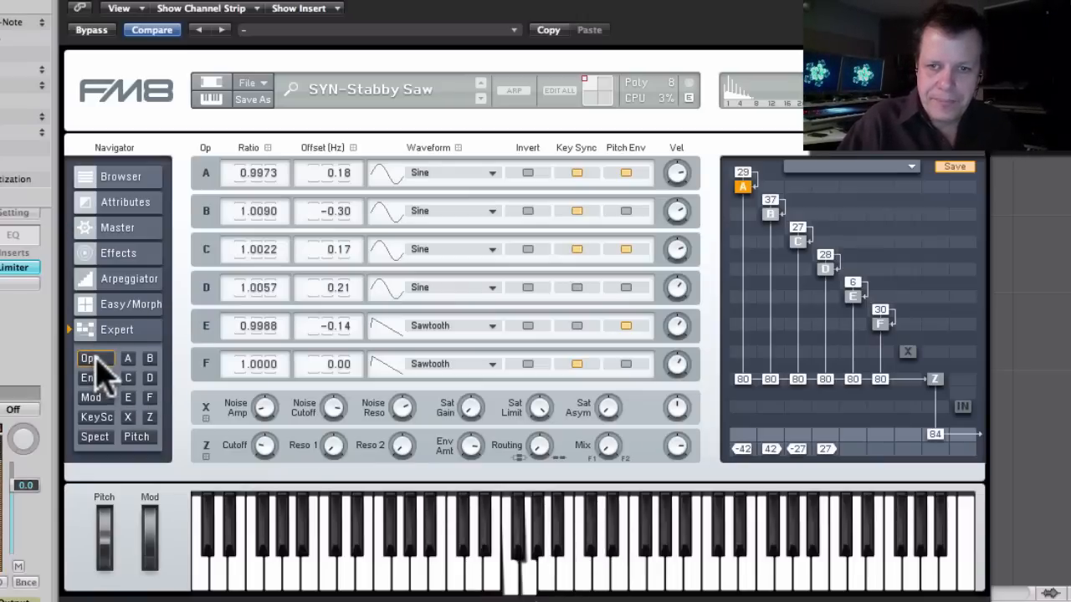
{"action": "left_click", "coordinate": [89, 379]}
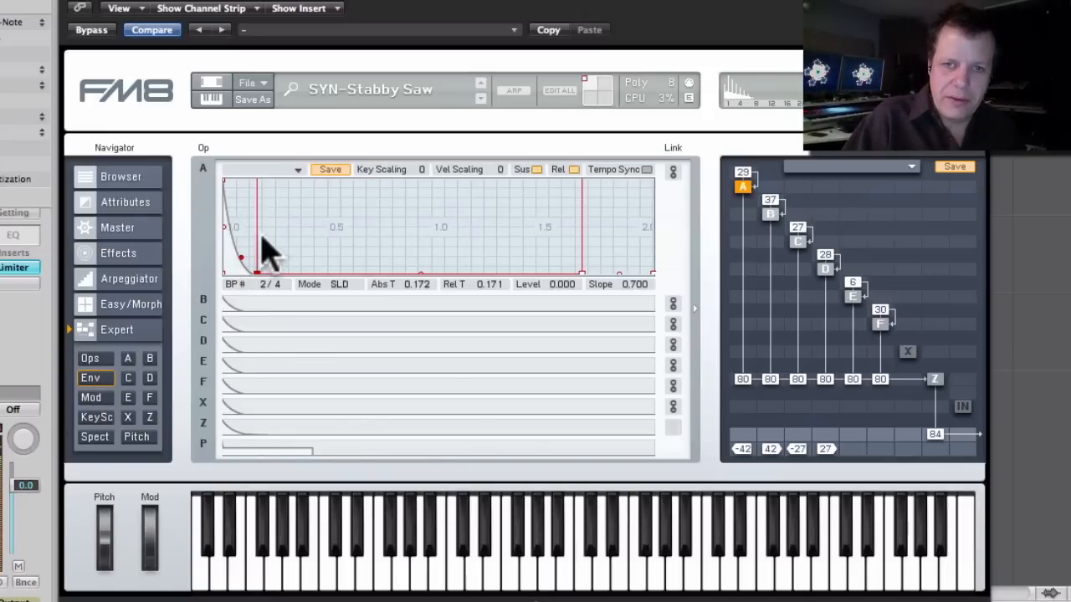
{"action": "left_click_drag", "start_coordinate": [289, 230], "coordinate": [489, 168]}
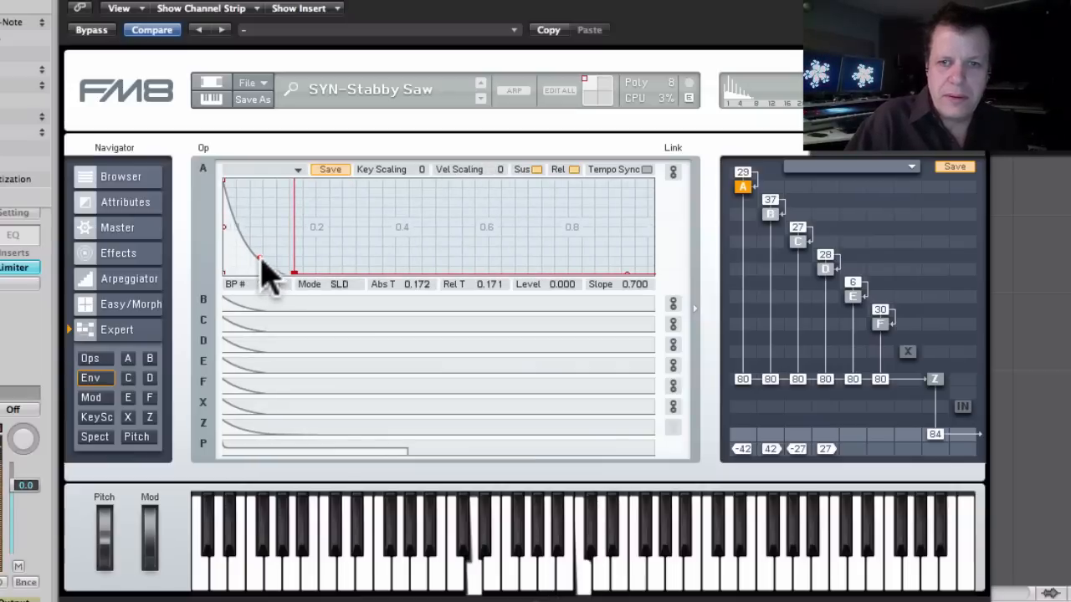
{"action": "left_click_drag", "start_coordinate": [266, 269], "coordinate": [275, 208]}
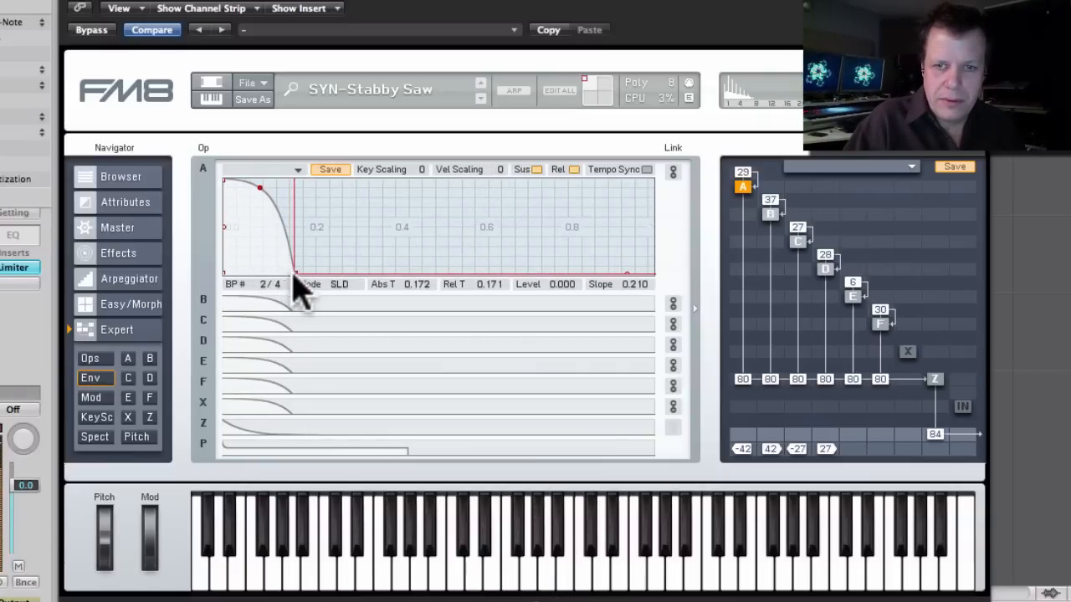
{"action": "left_click_drag", "start_coordinate": [289, 277], "coordinate": [267, 274]}
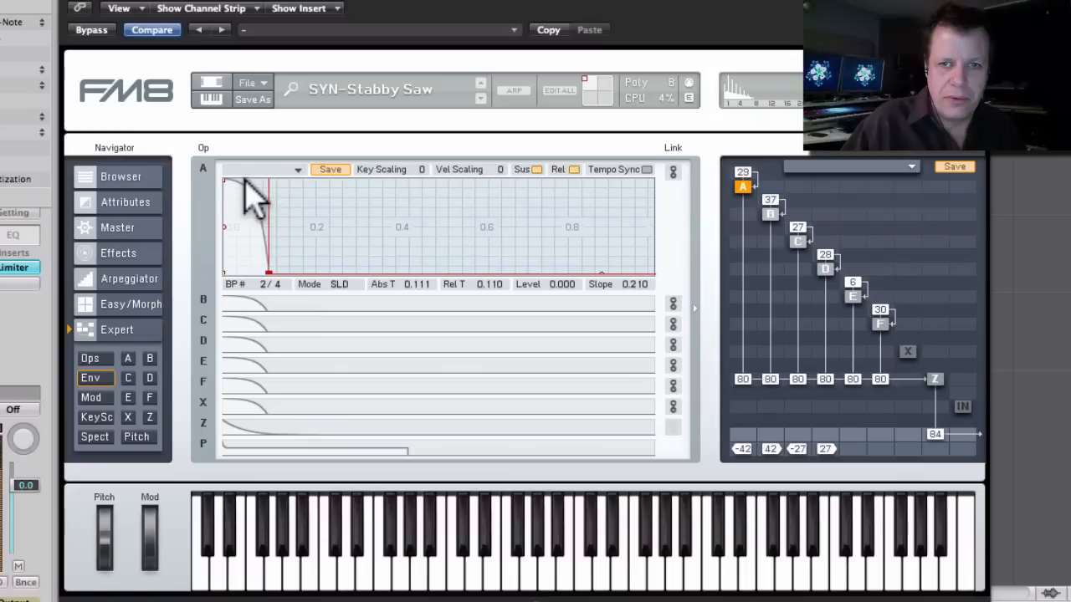
{"action": "mouse_move", "coordinate": [251, 191]}
{"action": "left_mouse_down"}
{"action": "mouse_move", "coordinate": [258, 175]}
{"action": "mouse_move", "coordinate": [259, 203]}
{"action": "mouse_move", "coordinate": [263, 172]}
{"action": "mouse_move", "coordinate": [266, 192]}
{"action": "left_mouse_up"}
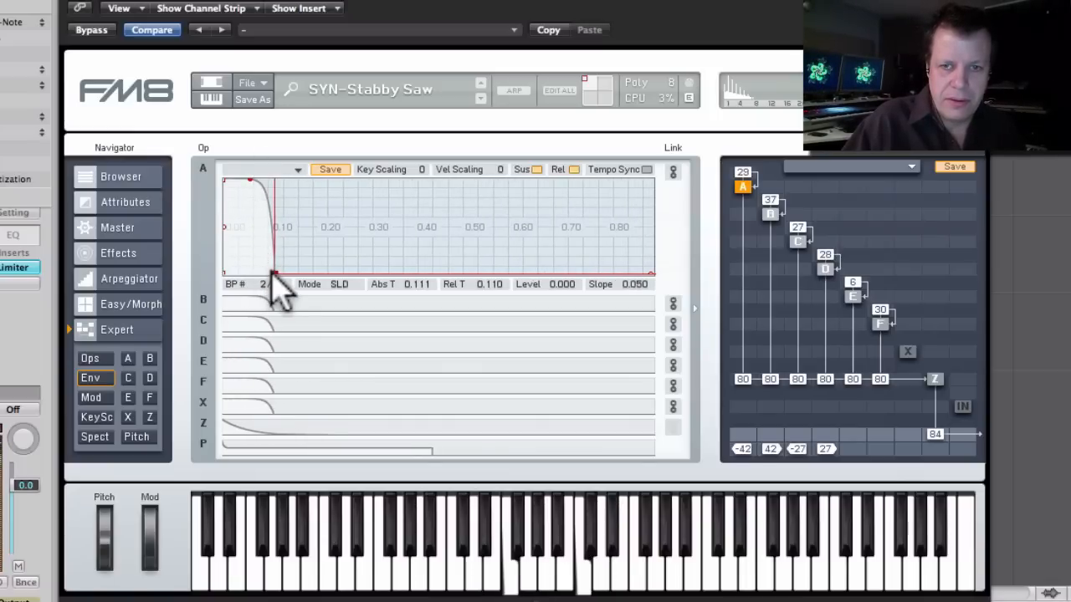
{"action": "left_click_drag", "start_coordinate": [268, 273], "coordinate": [261, 276]}
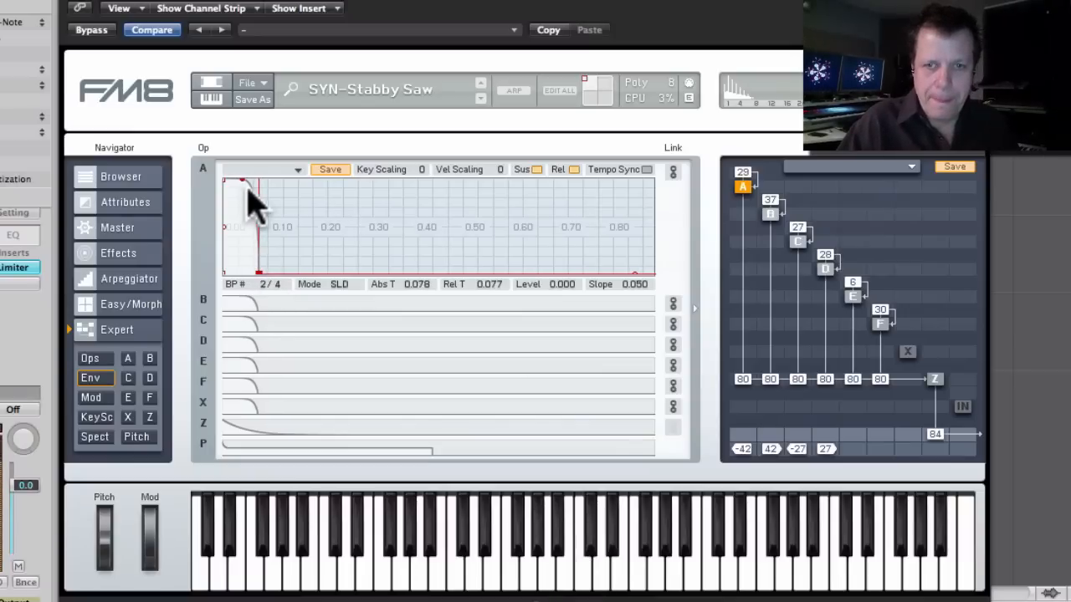
{"action": "left_click_drag", "start_coordinate": [241, 184], "coordinate": [242, 199]}
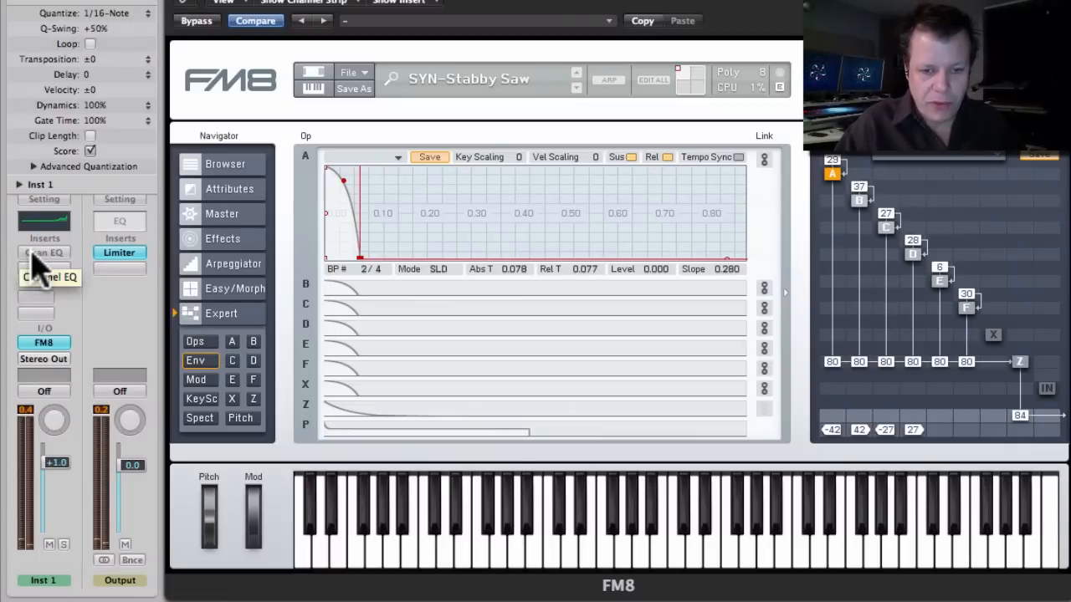
Enable the Channel EQ on the Inst 1 channel and lengthen operator A's envelope by placing breakpoint 2 at 0.245
{"action": "left_click", "coordinate": [35, 258], "text": "alt"}
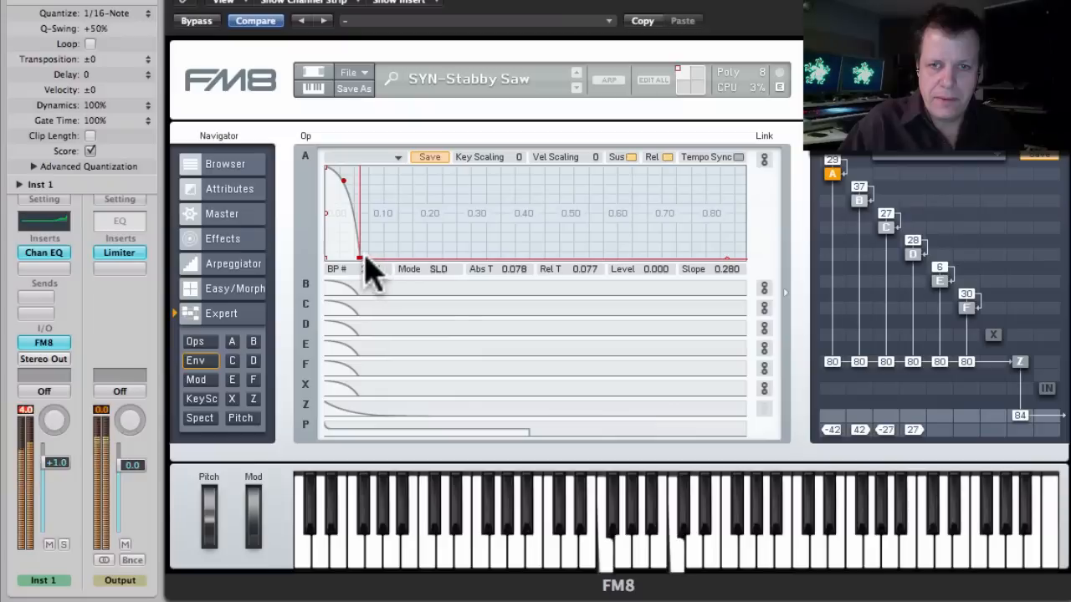
{"action": "left_click_drag", "start_coordinate": [360, 258], "coordinate": [438, 265]}
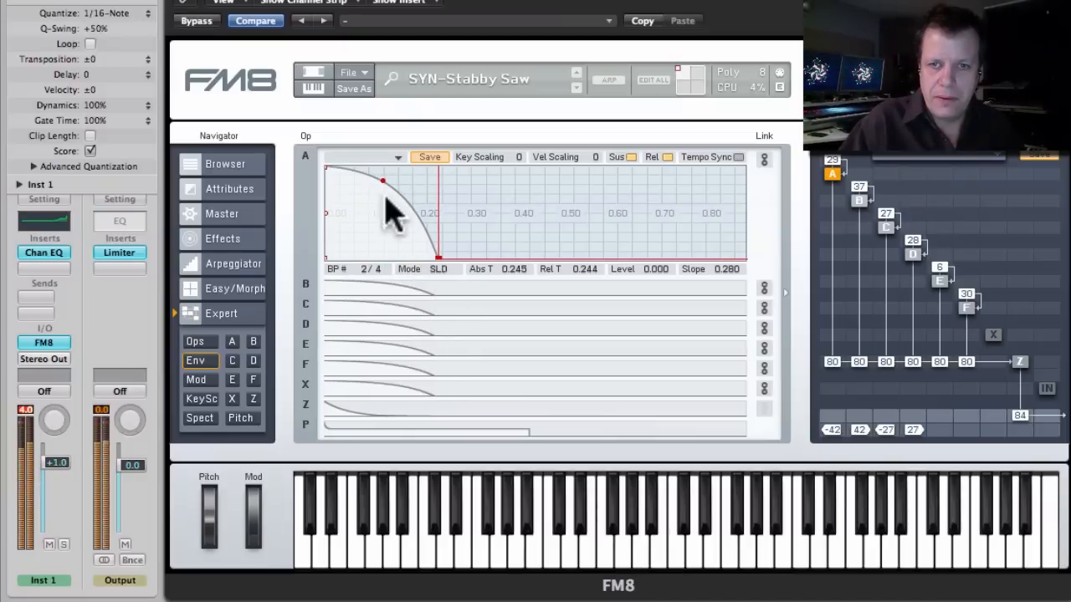
Set the slope of operator A's envelope breakpoint 2 to 0.430 and raise a filter setting in operator Z
{"action": "left_click_drag", "start_coordinate": [383, 184], "coordinate": [384, 194]}
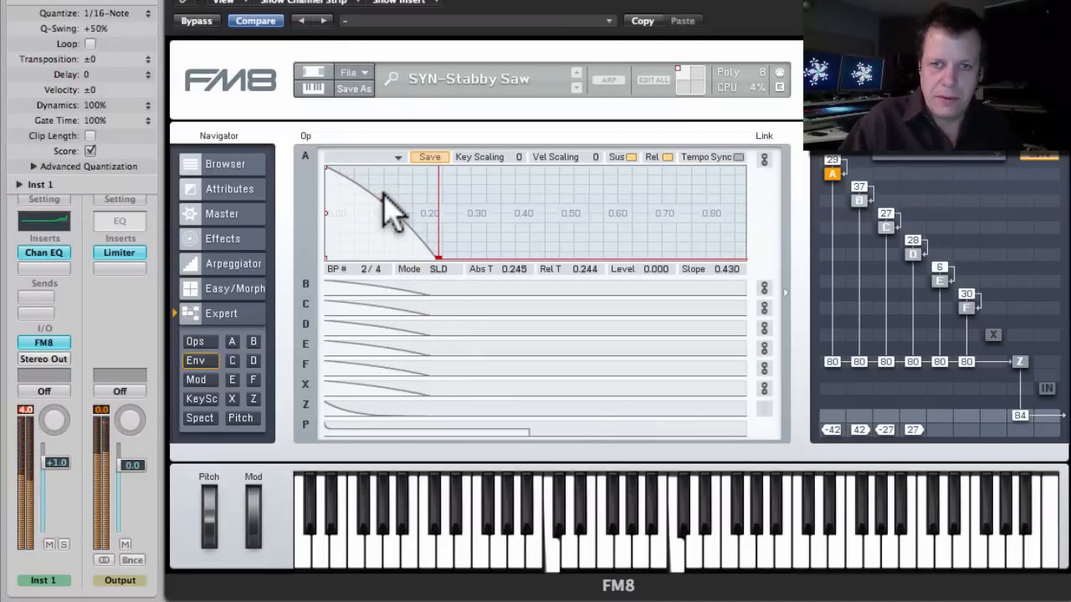
{"action": "left_click", "coordinate": [254, 399]}
{"action": "left_click_drag", "start_coordinate": [460, 157], "coordinate": [455, 118]}
Change the operator waveforms to Soft Tristate for C, Triangle for B and Square for A
{"action": "left_click", "coordinate": [197, 342]}
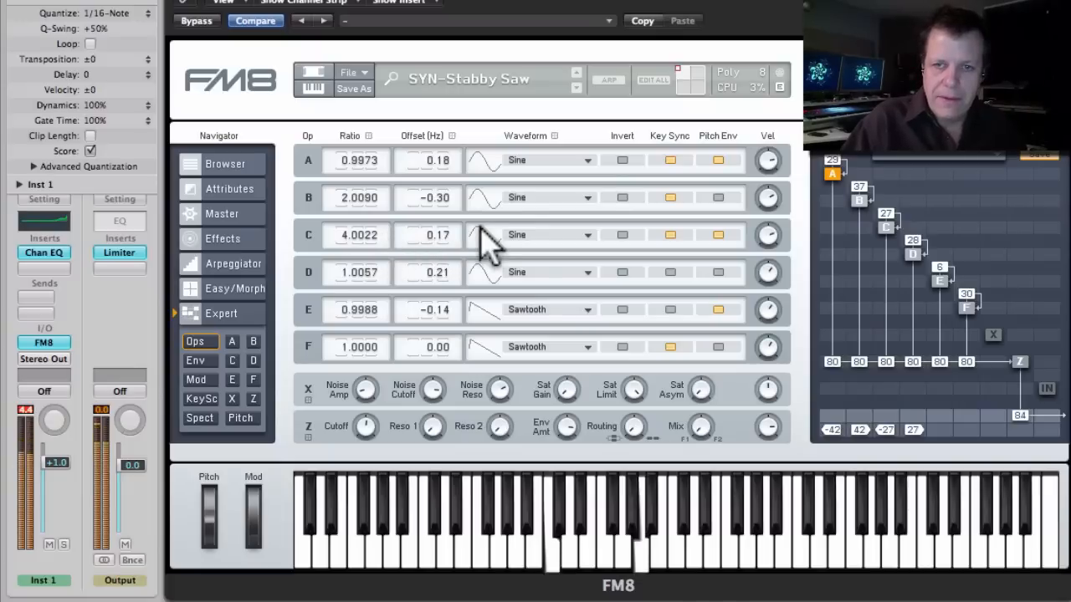
{"action": "left_click_drag", "start_coordinate": [481, 238], "coordinate": [486, 200]}
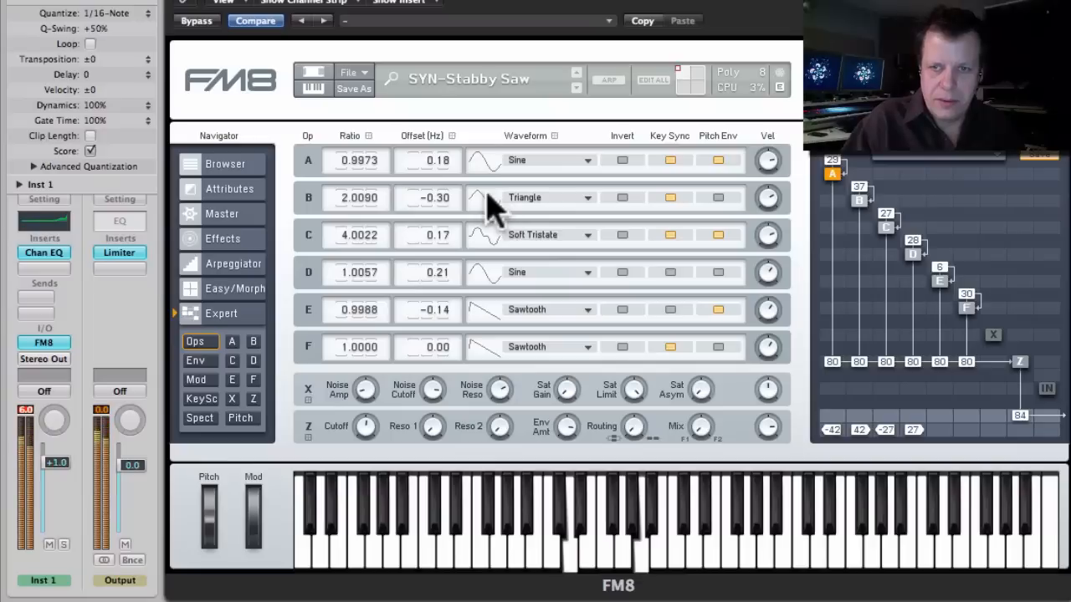
{"action": "left_click_drag", "start_coordinate": [486, 163], "coordinate": [483, 158]}
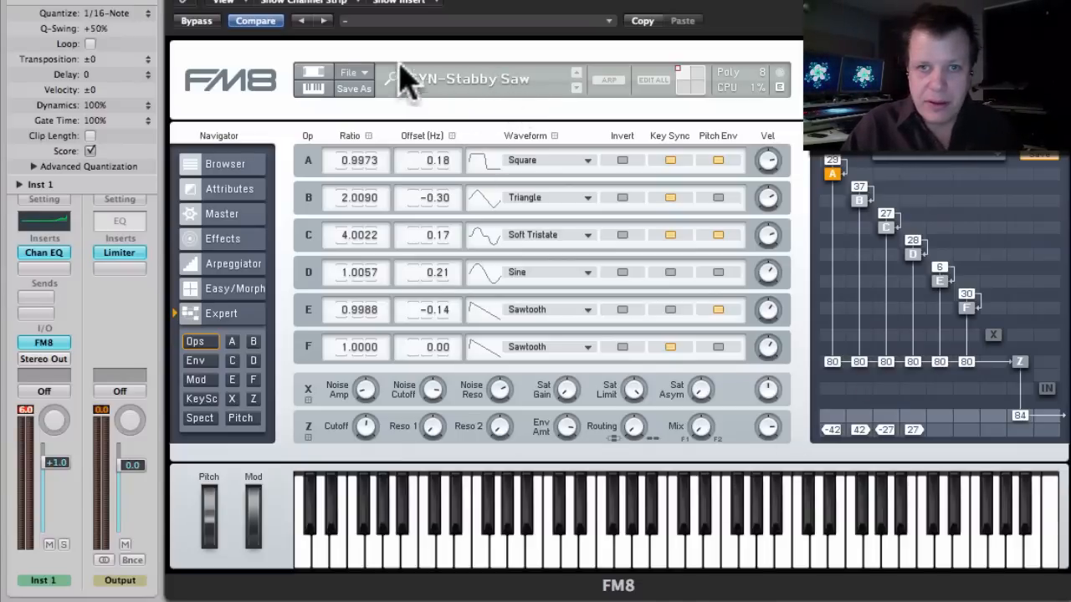
Save the edited patch as SYN-Stabby Saw Mod in the Plug-In Guru FM8 Vol 1.1 folder
{"action": "left_click", "coordinate": [355, 89]}
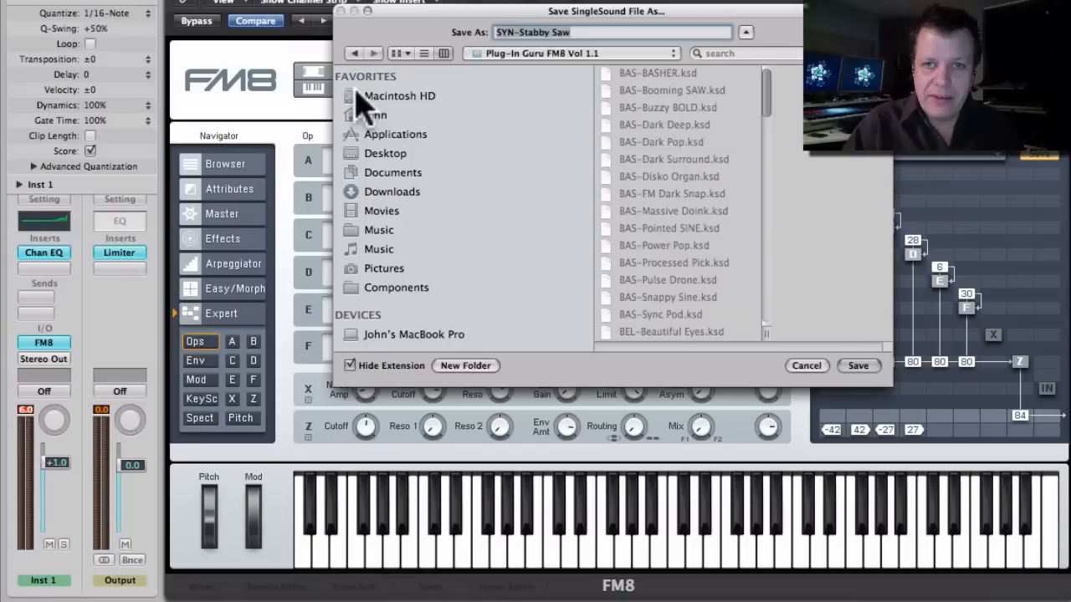
{"action": "left_click", "coordinate": [602, 32]}
{"action": "type", "text": "Mod"}
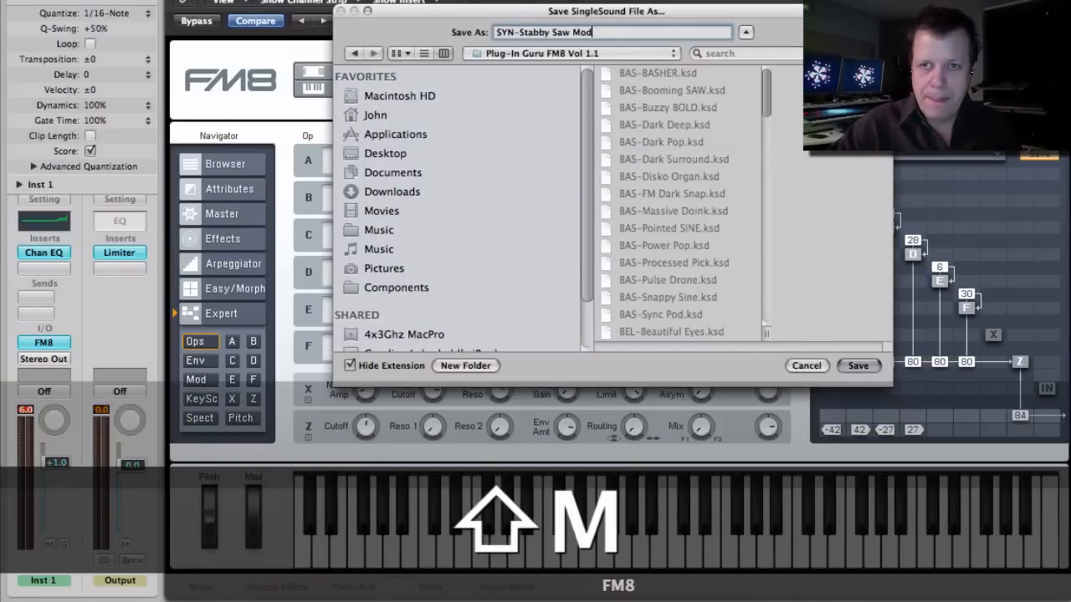
{"action": "key", "text": "Return"}
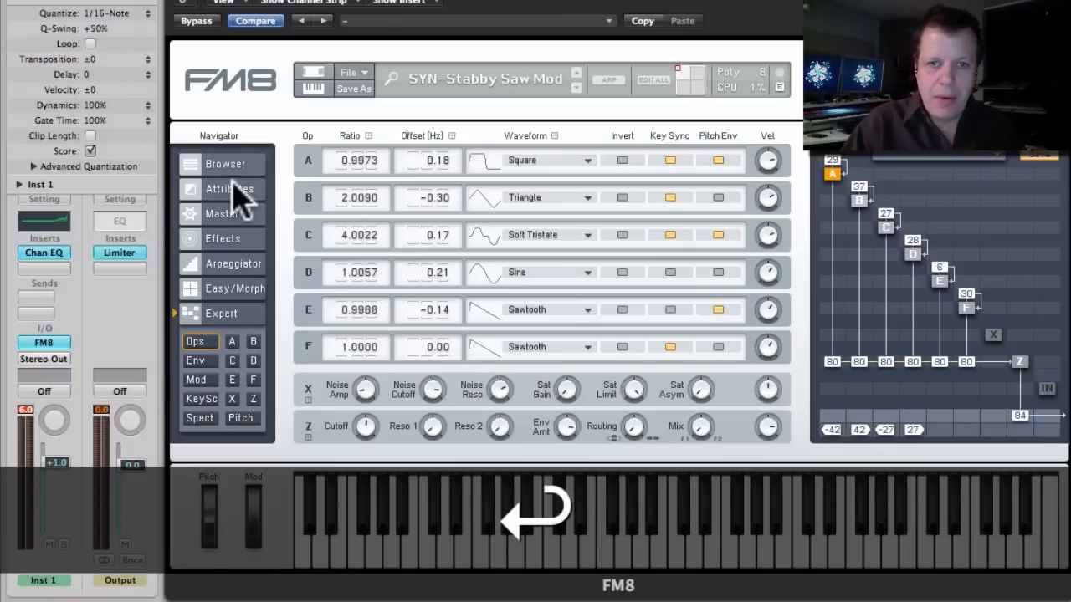
Reload the Plug-In Guru FM8 Vol 1.1 sound list and compare SYN-Stabby Saw Mod with the original SYN-Stabby Saw
{"action": "left_click", "coordinate": [230, 168]}
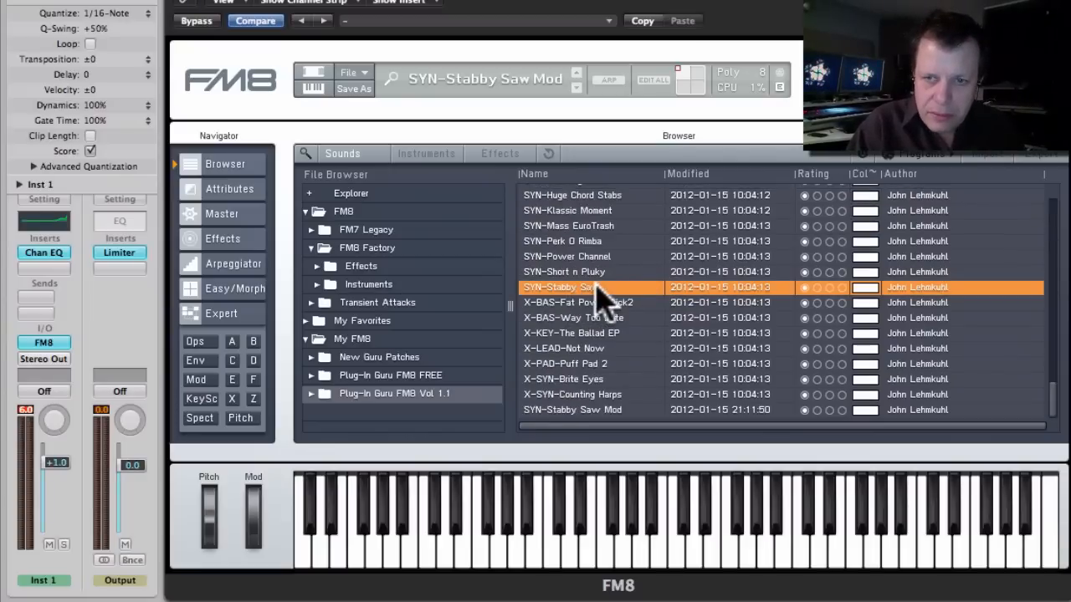
{"action": "left_click", "coordinate": [435, 394]}
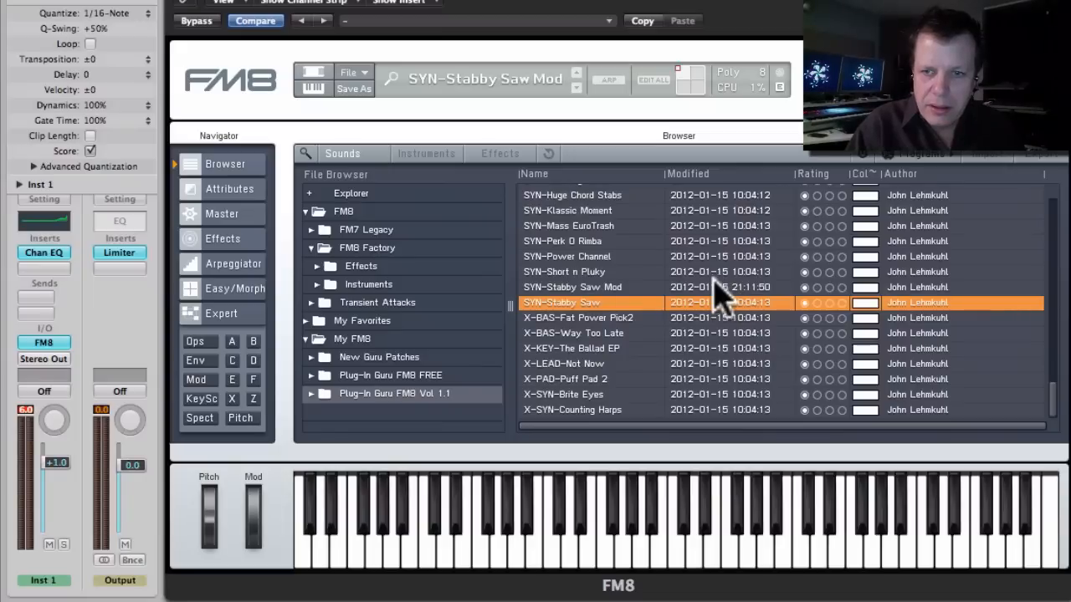
{"action": "left_click", "coordinate": [594, 286]}
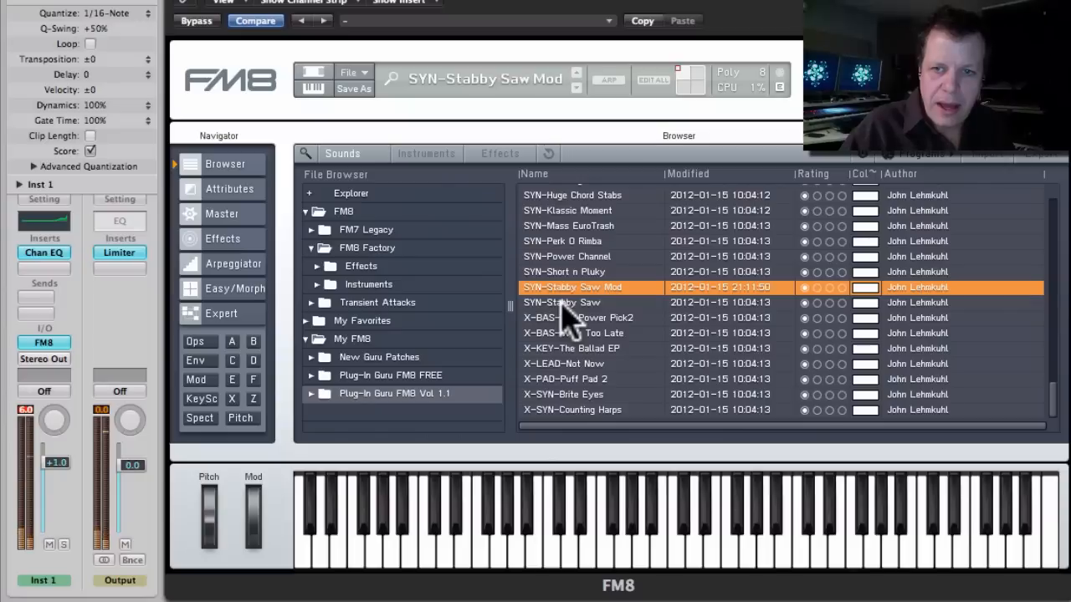
{"action": "left_click", "coordinate": [561, 304]}
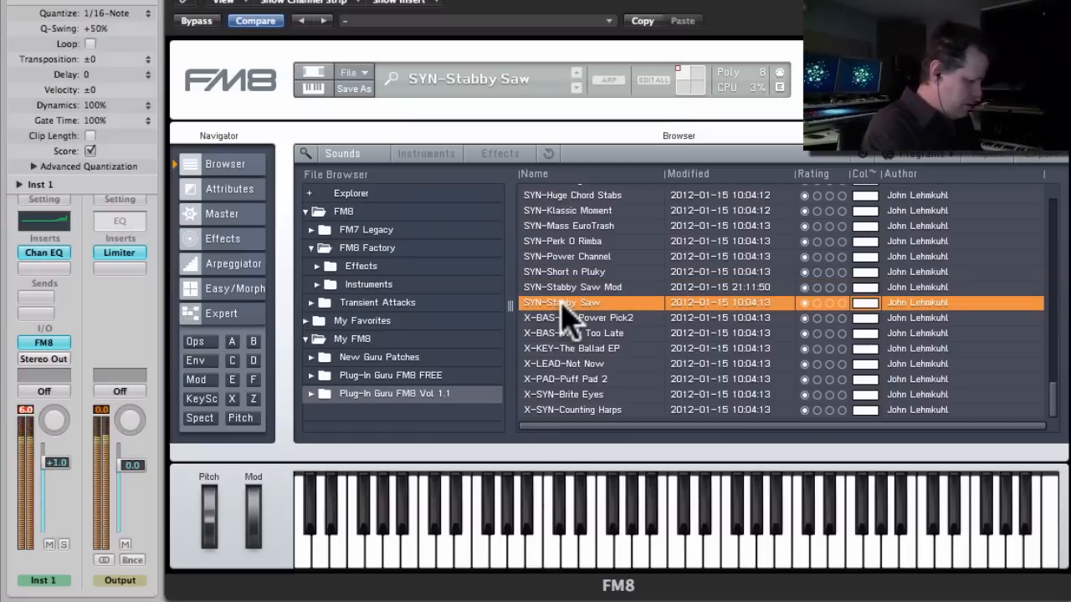